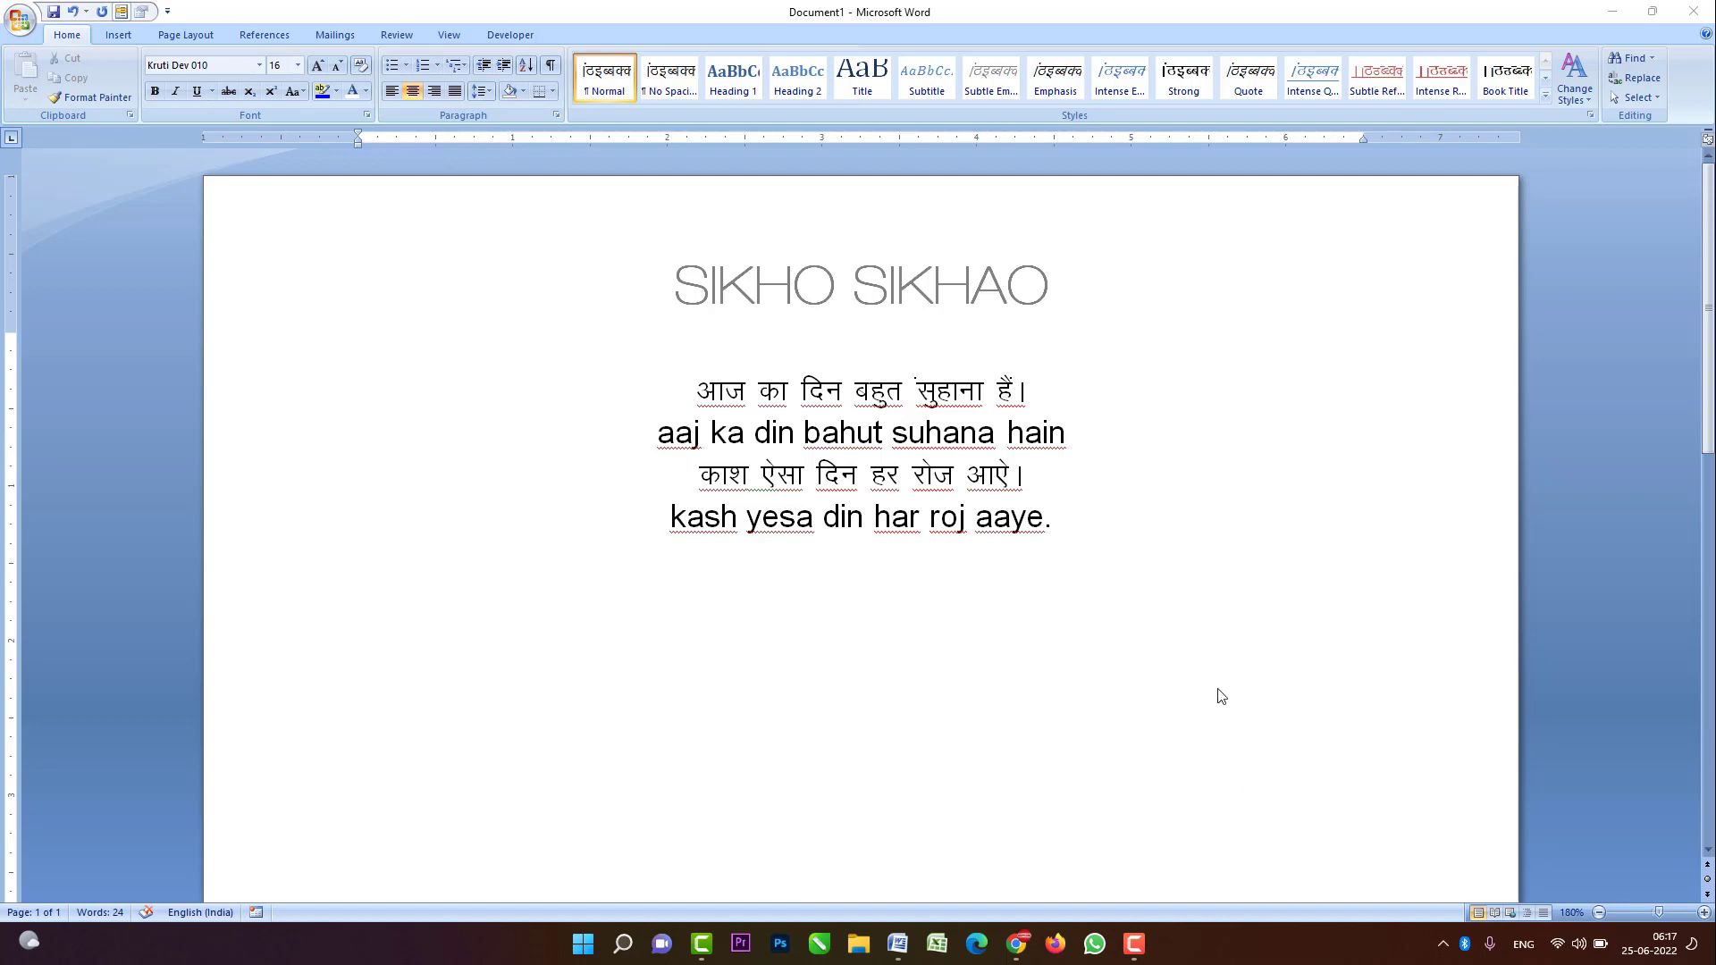
- Check the fonts of the existing sample lines, then place the caret on the empty line below
ctrl+scroll(1223, 695, up, 2)
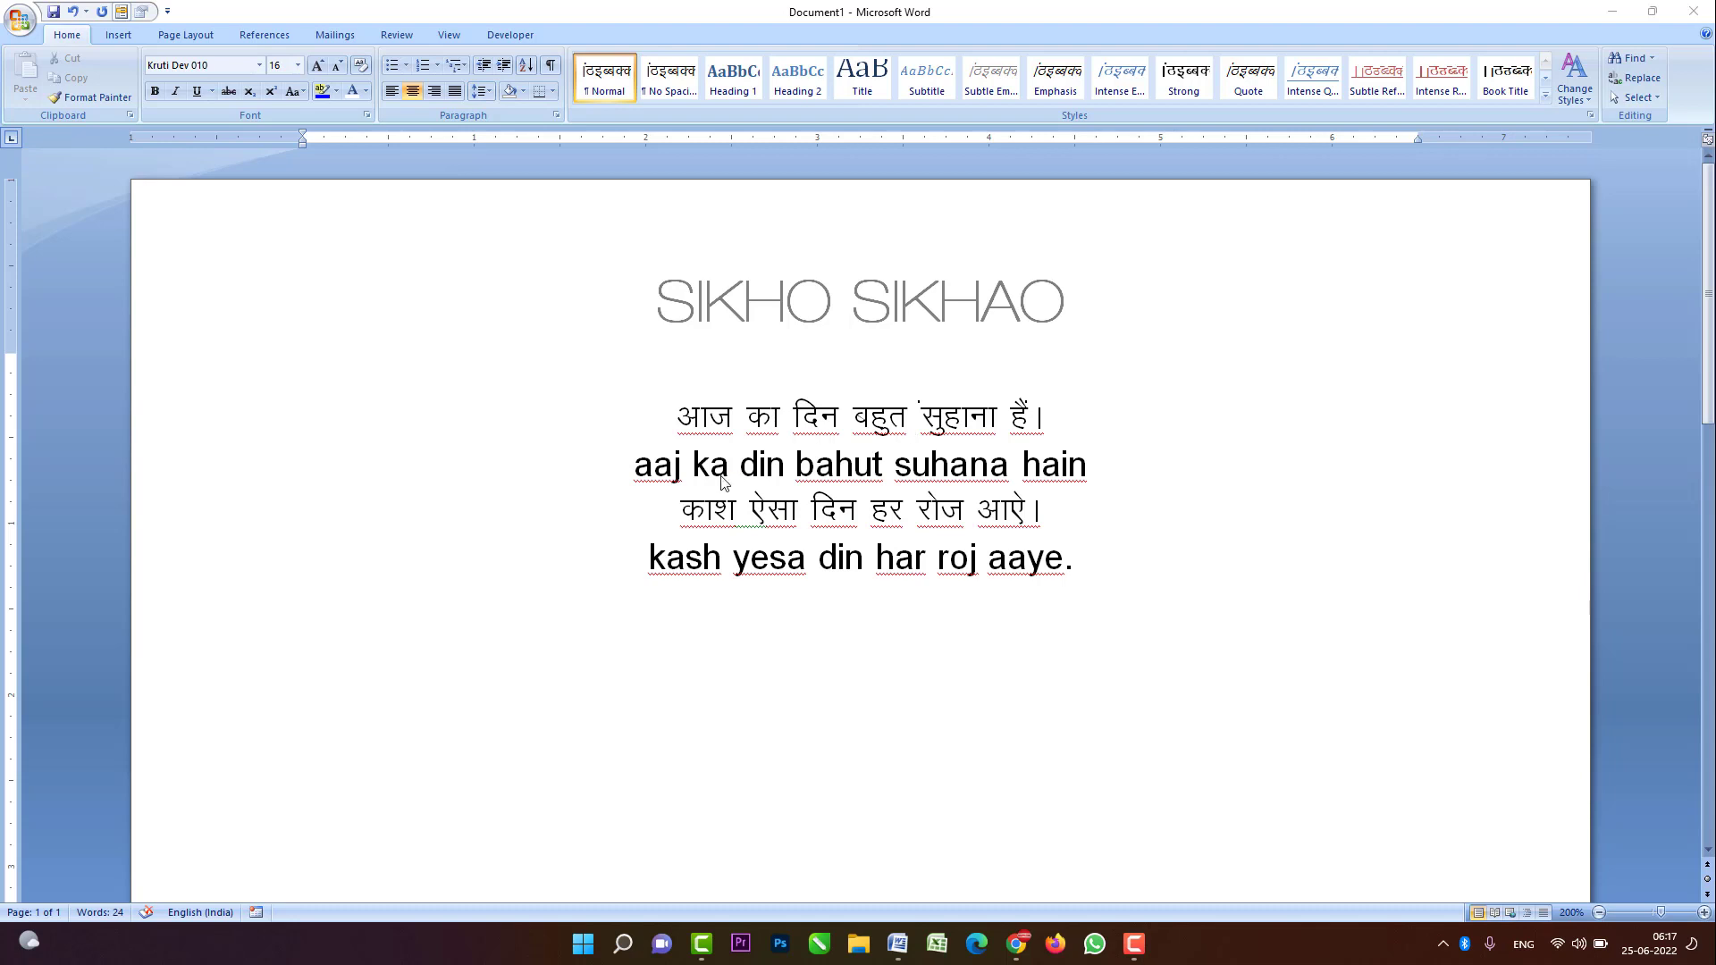
drag(636, 465, 1103, 481)
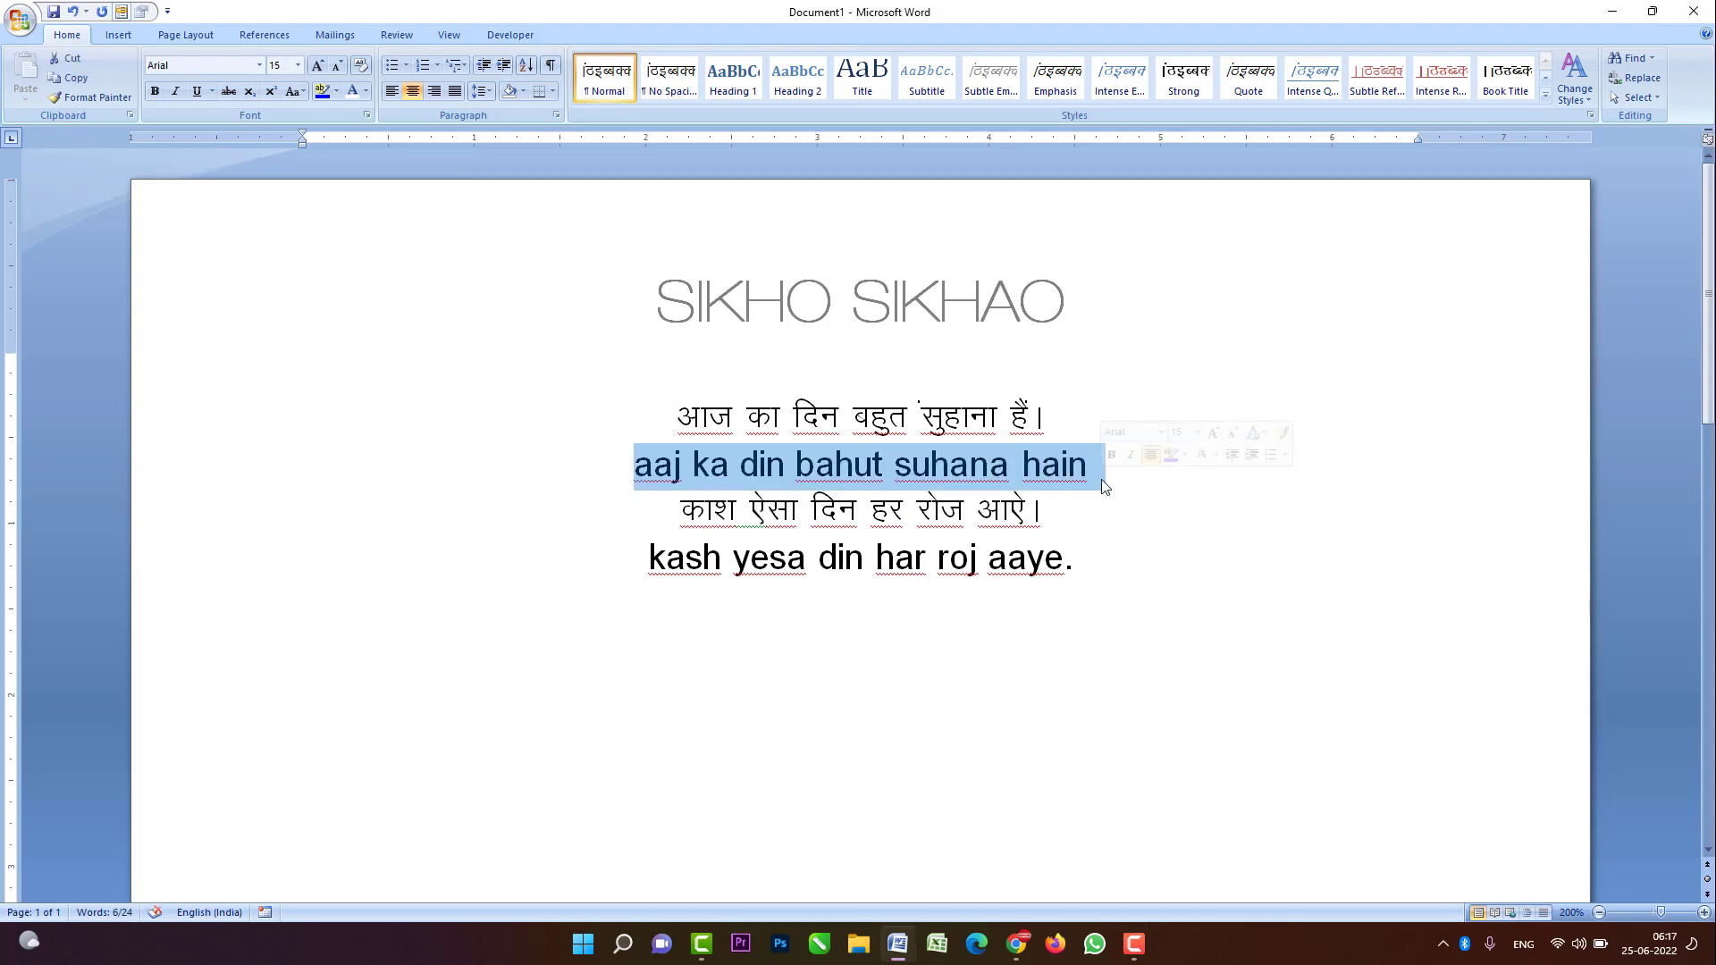
click(837, 484)
drag(635, 466, 1105, 466)
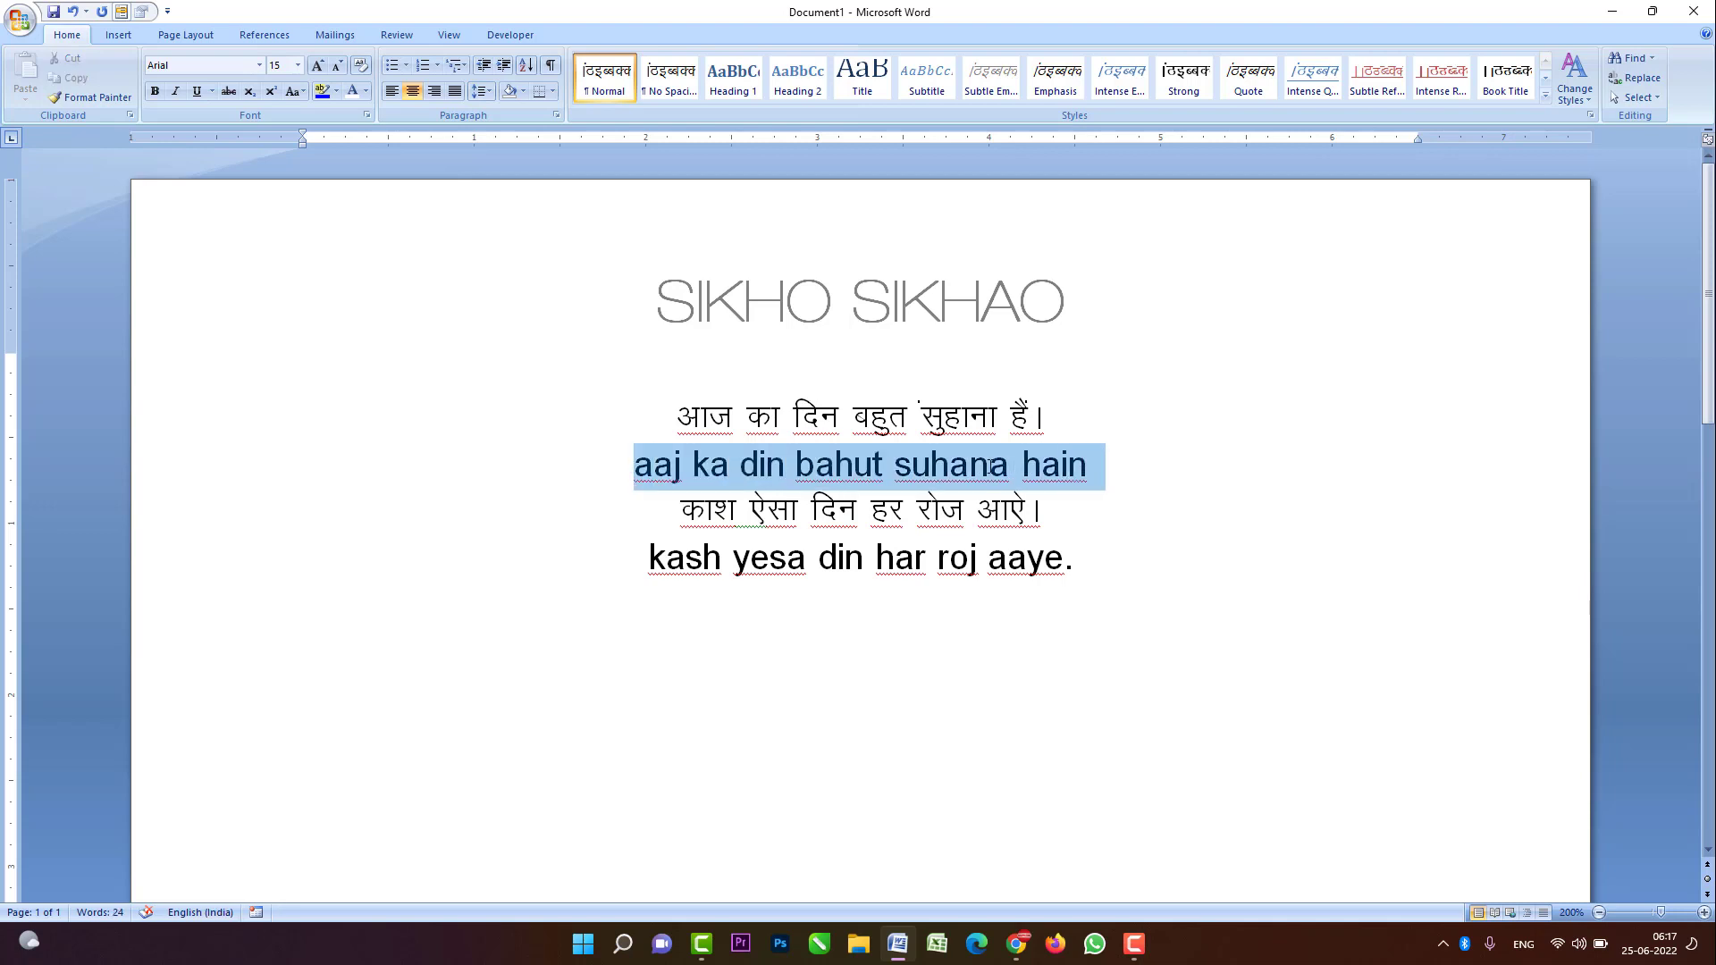
click(1131, 561)
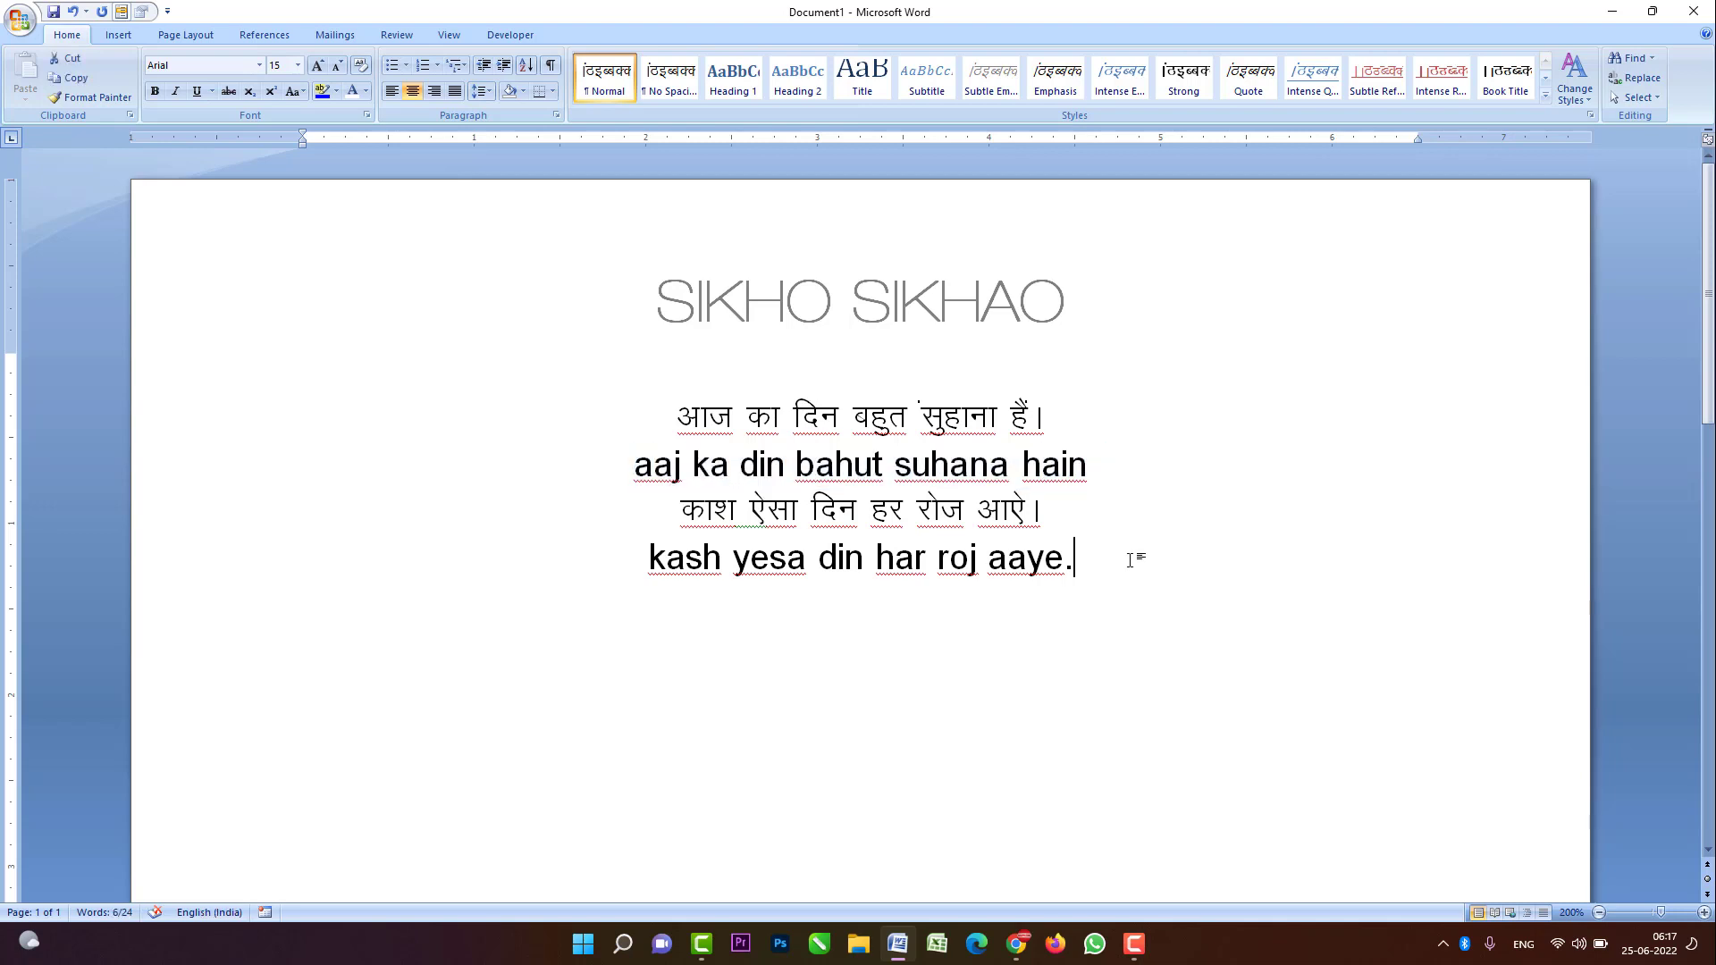
drag(679, 510, 1056, 514)
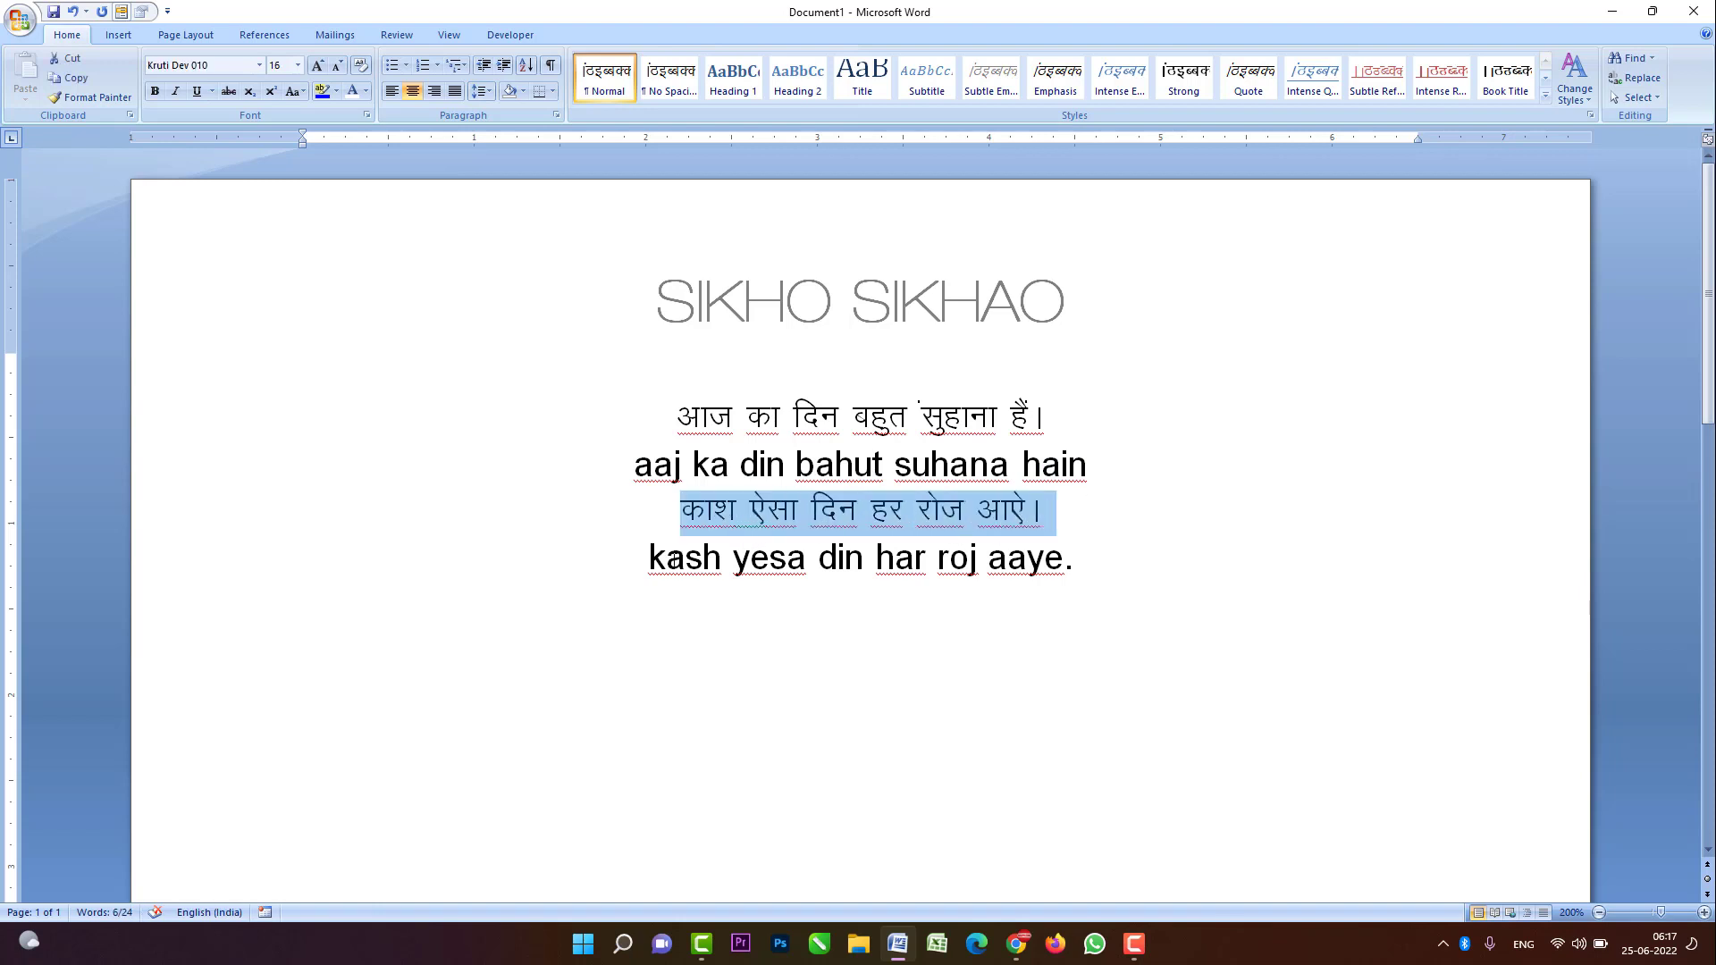
drag(650, 558, 1066, 559)
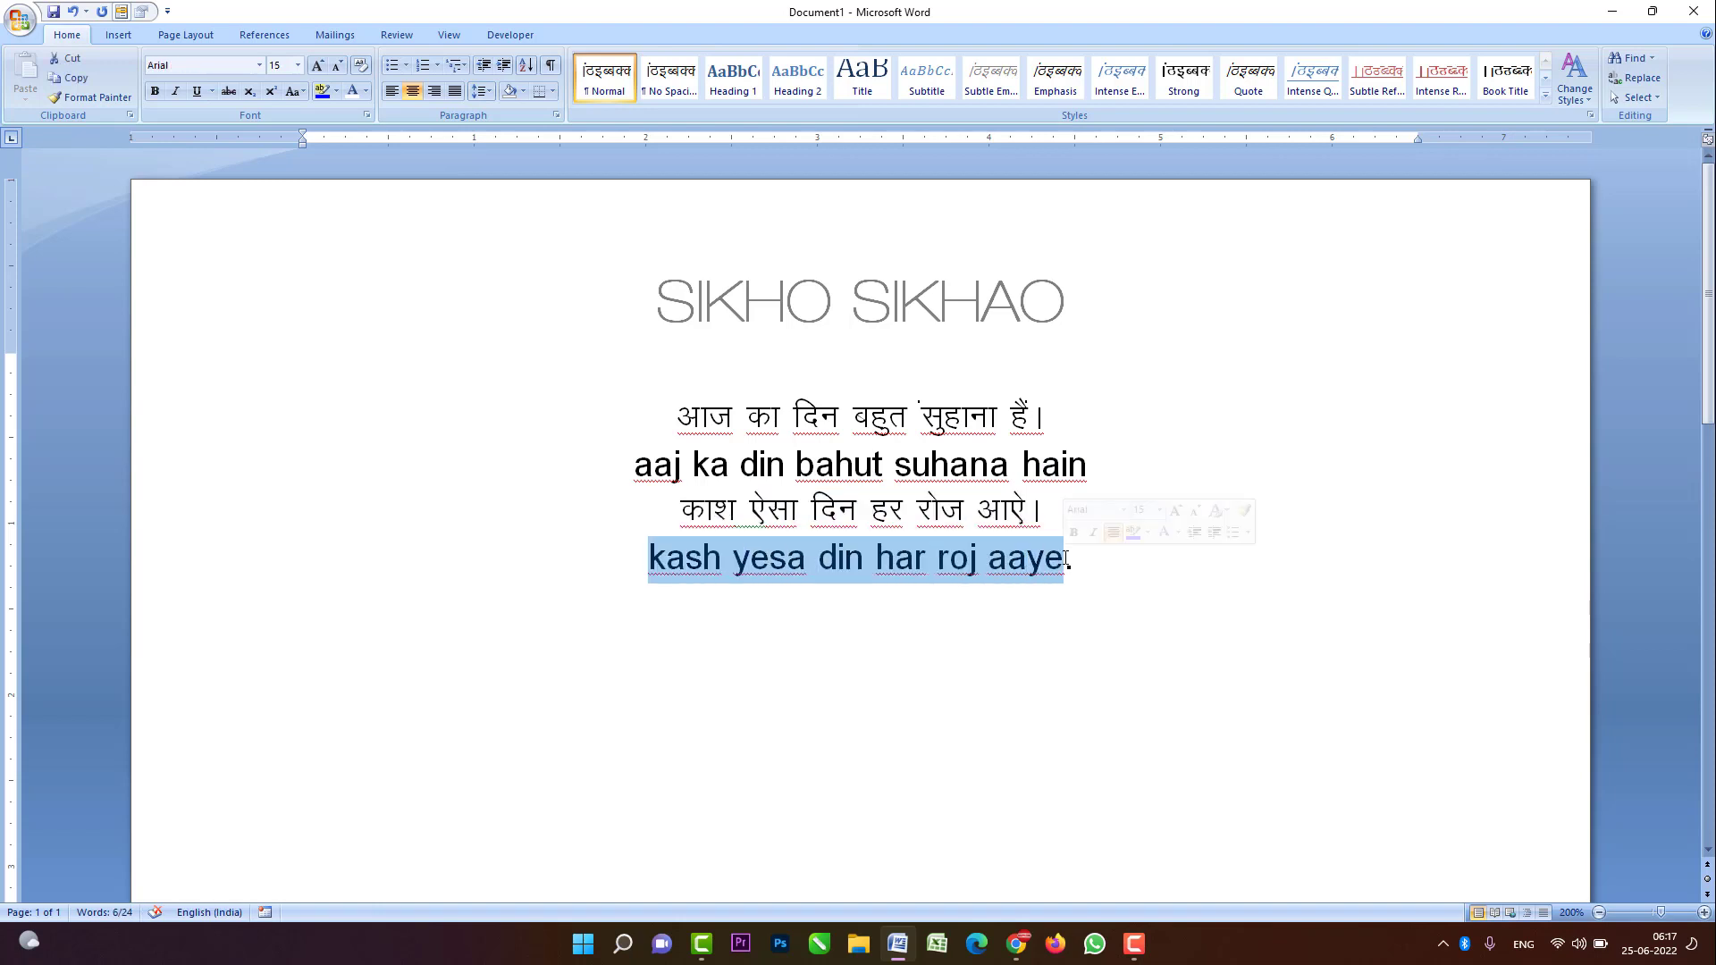
click(913, 623)
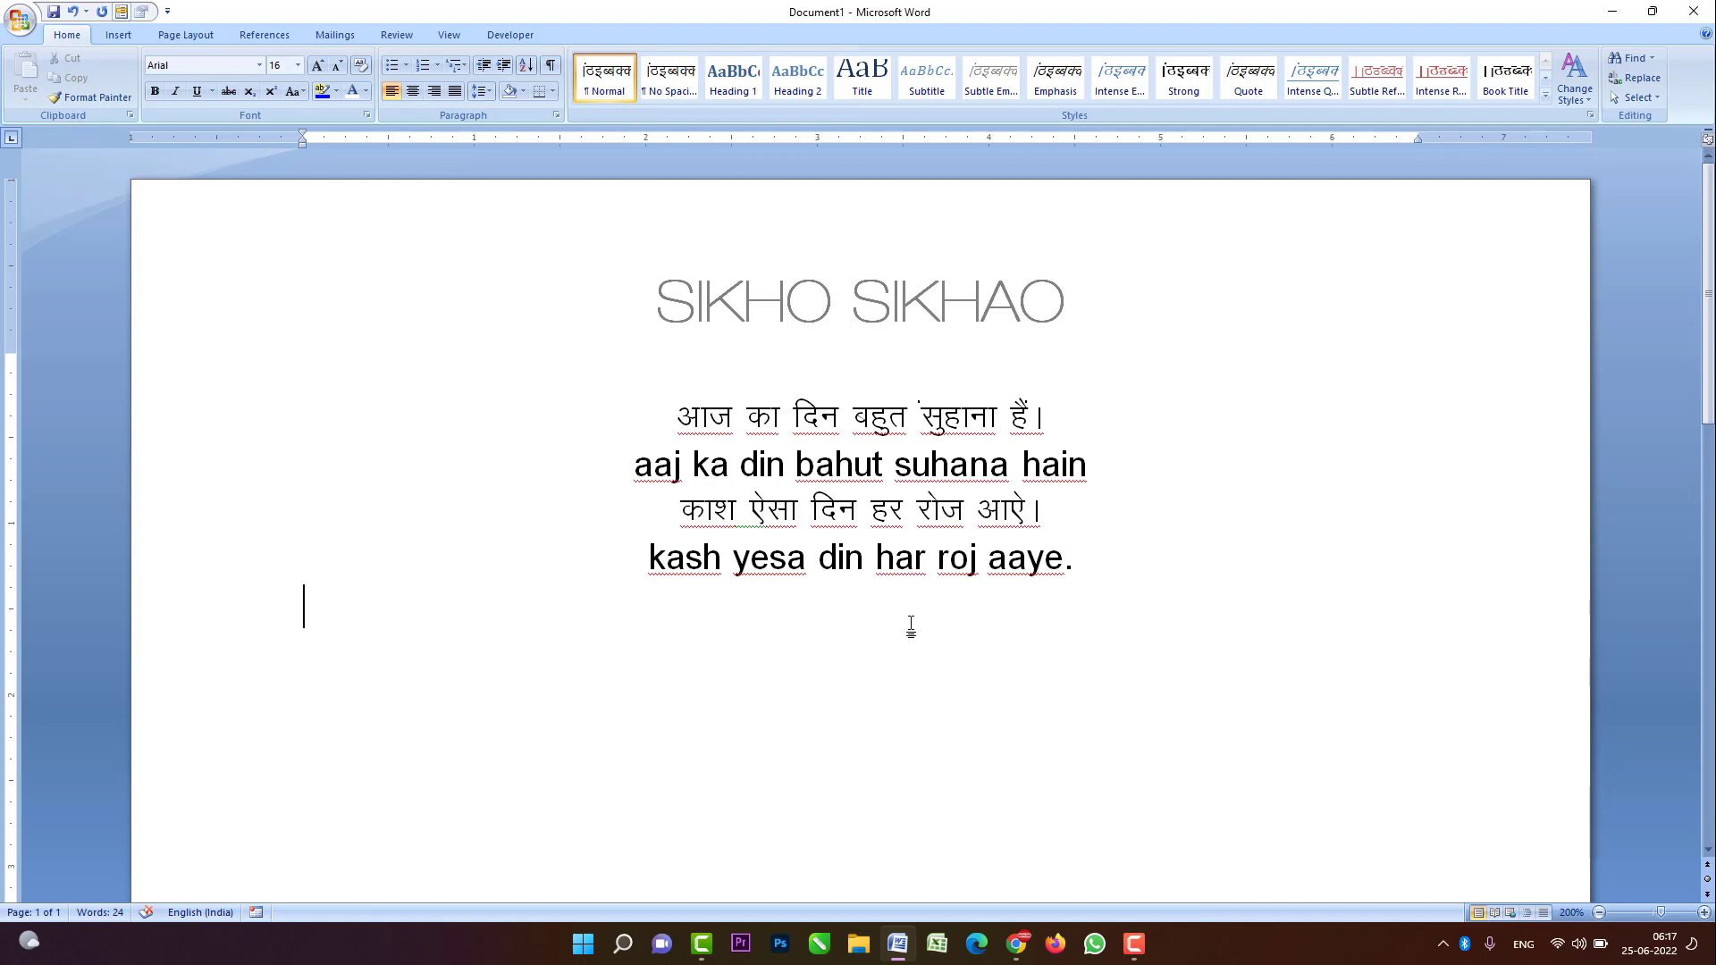
- Type the Hindi line आज का दिन बहुत सुहाना हैं। in Kruti Dev 011
click(233, 68)
text(Kruti Dev 011)
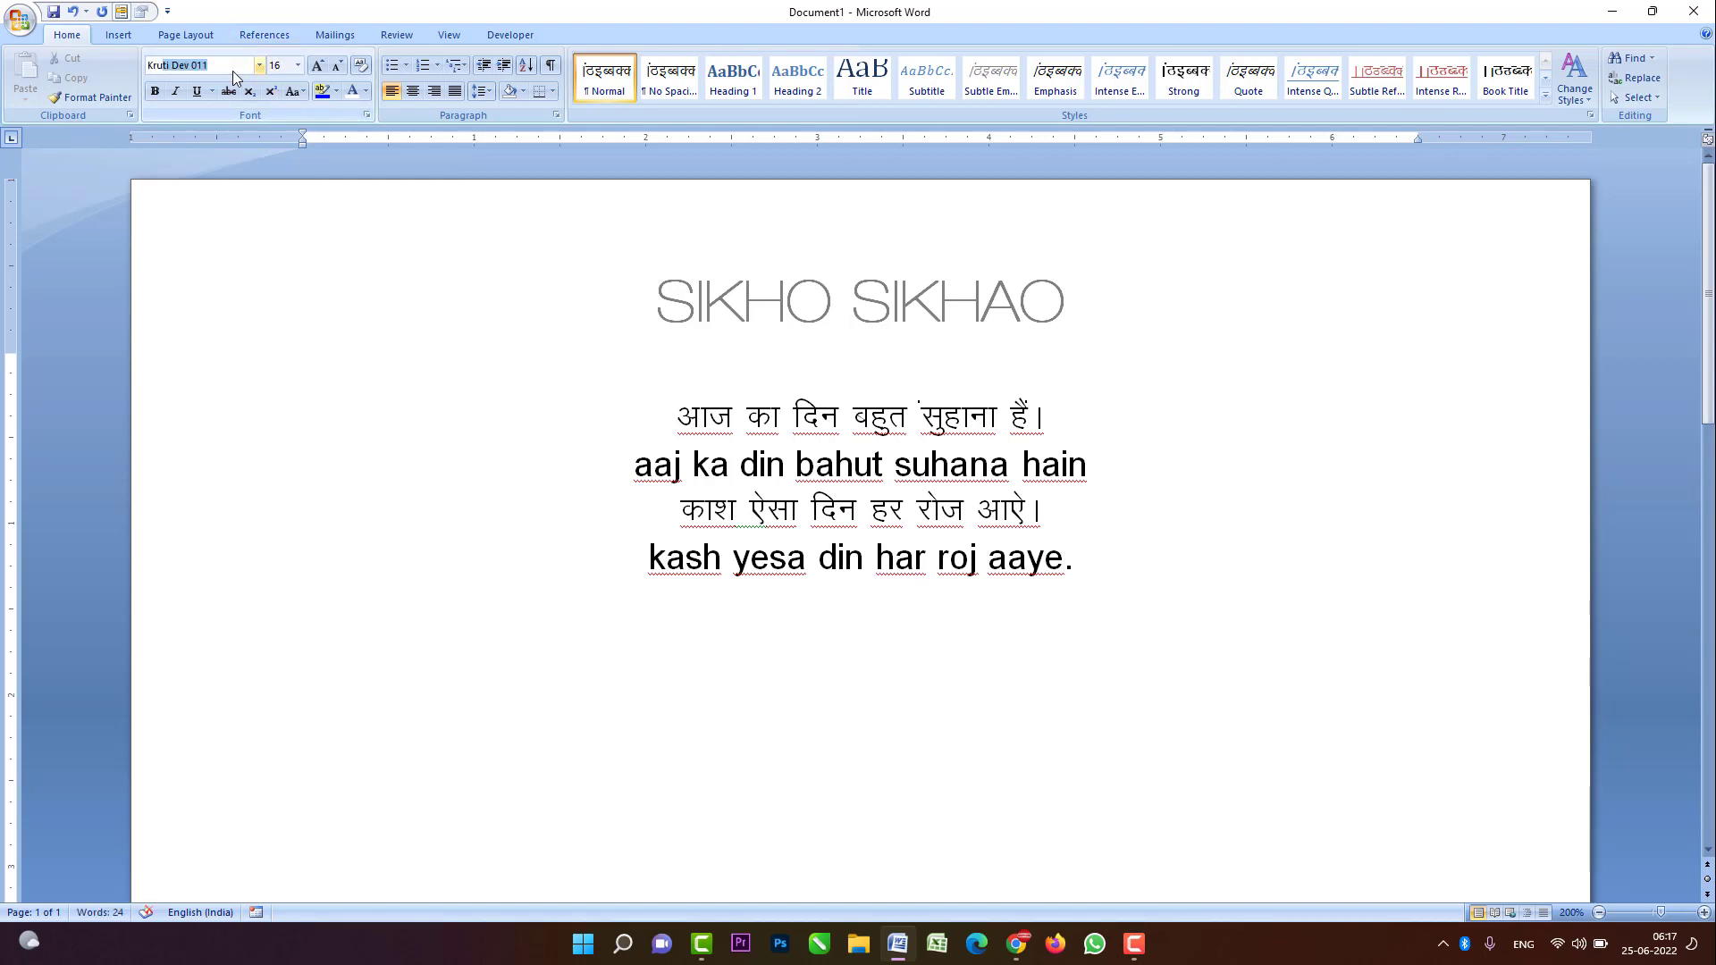
key(Return)
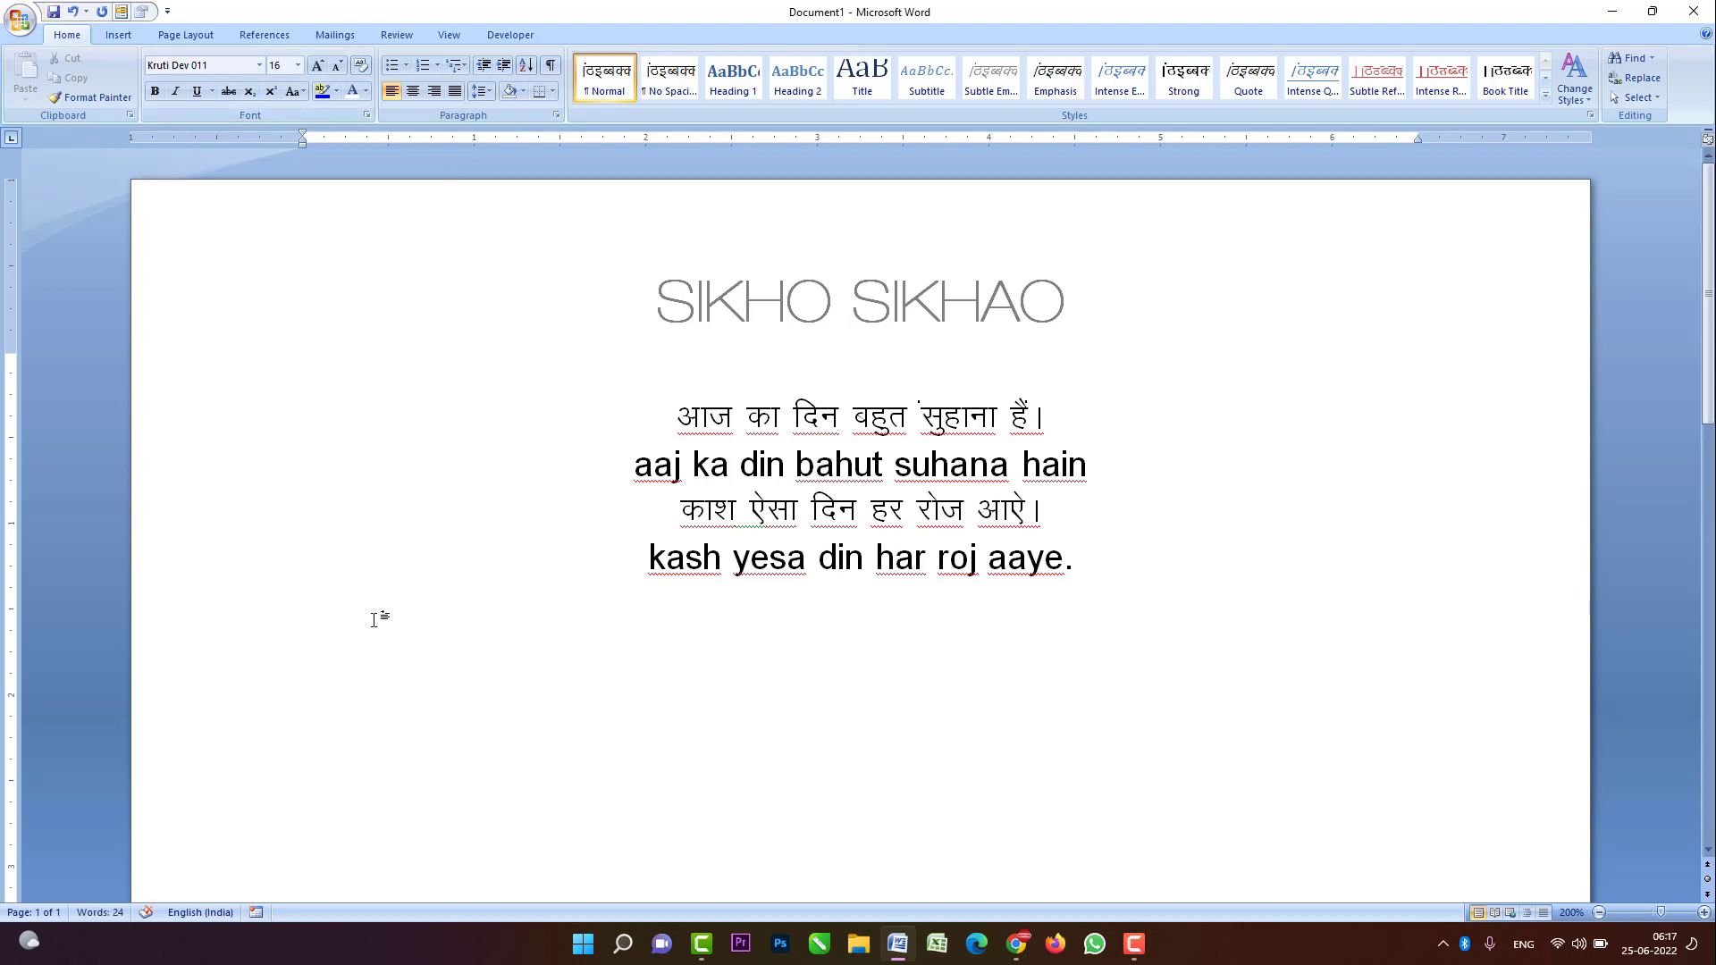
text(vkt dk)
text( fnu cgqr lqgkuk g)
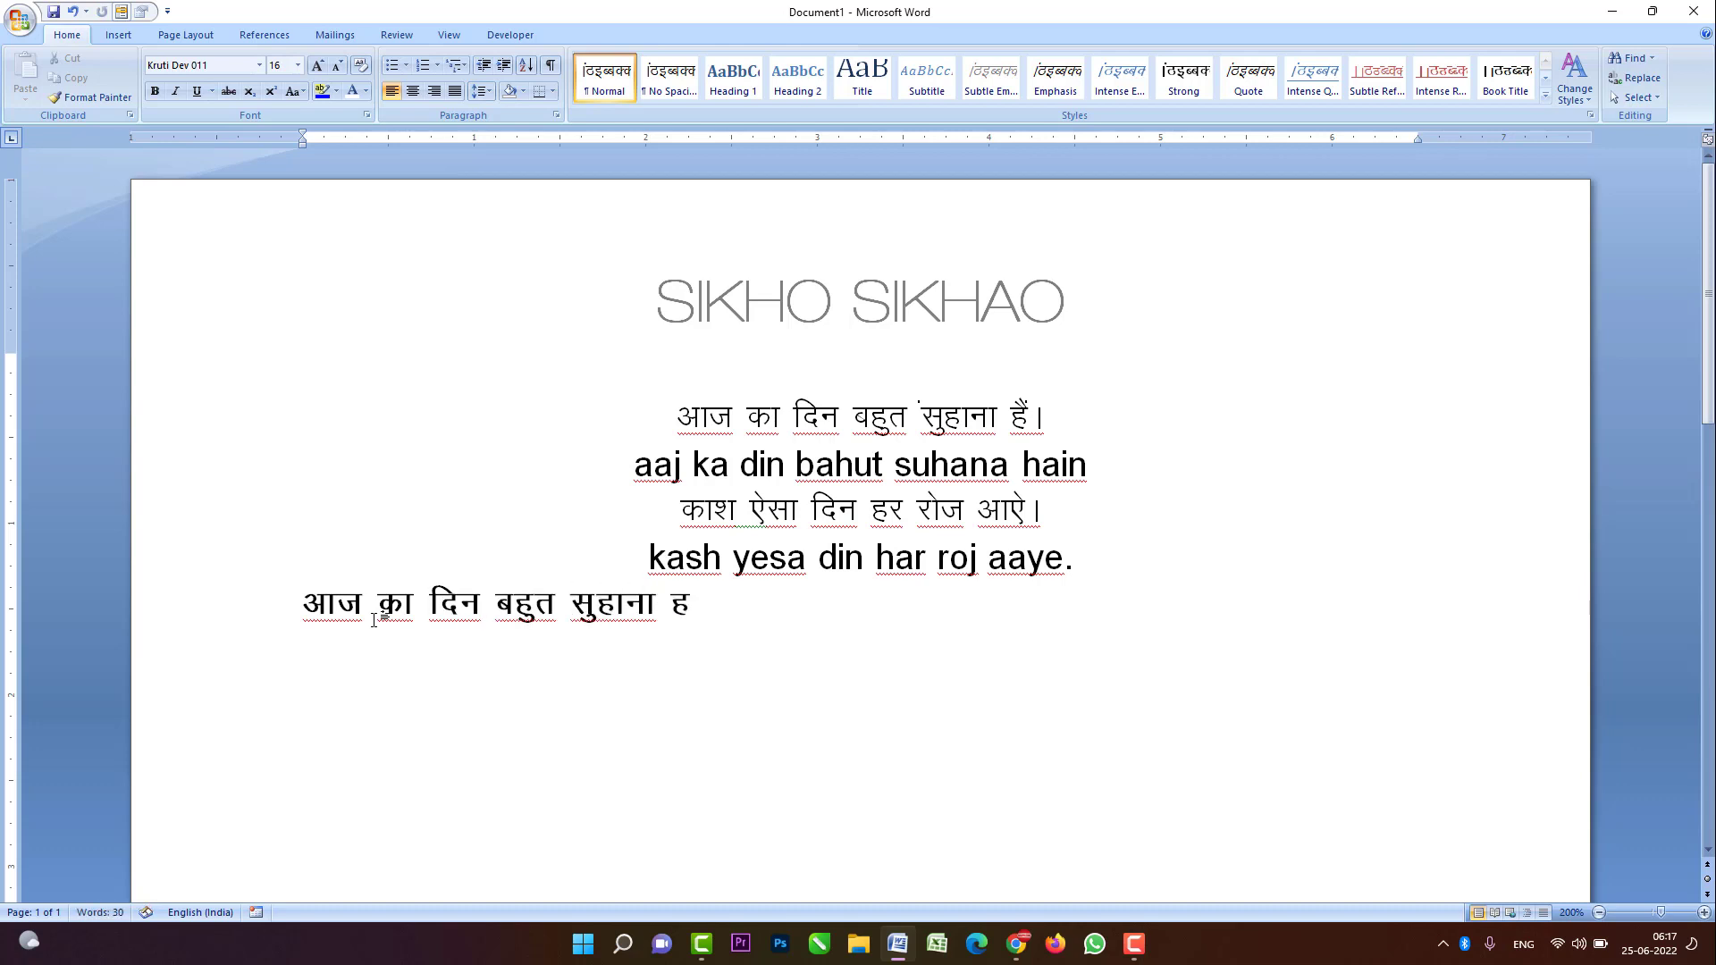
text(Sa A)
key(Return)
- Type 'aaj ka din bahut suhana hai' in Times New Roman on the next line
click(213, 59)
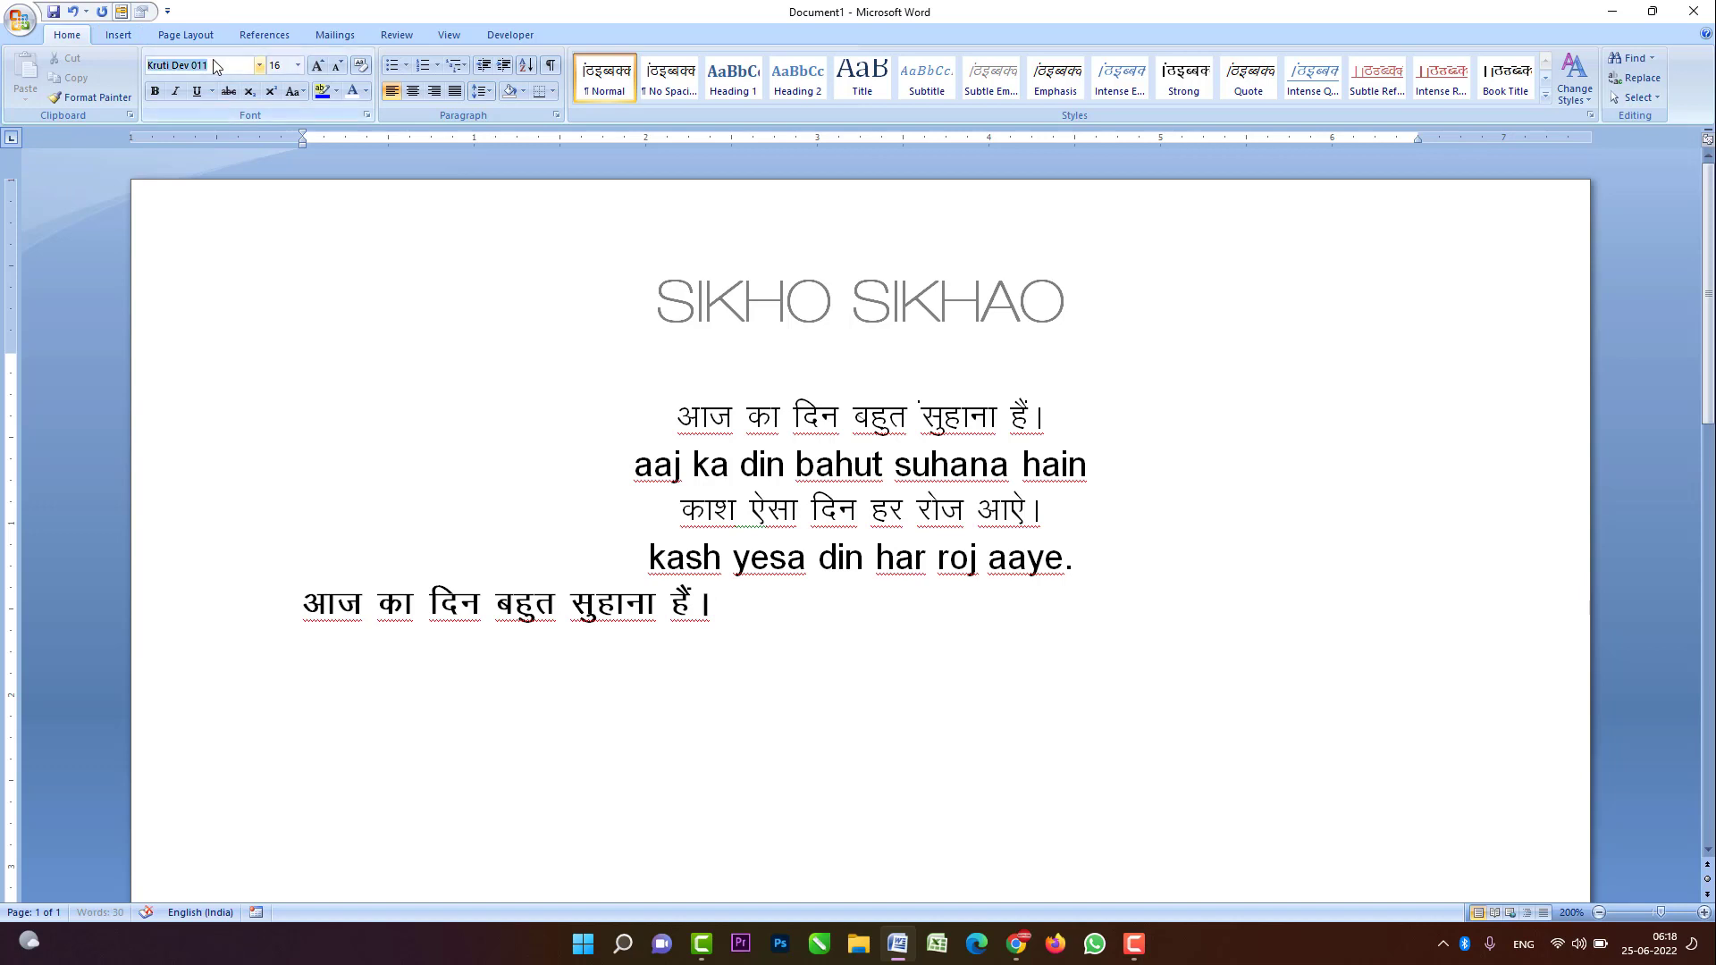
text(Times New Roman)
key(Return)
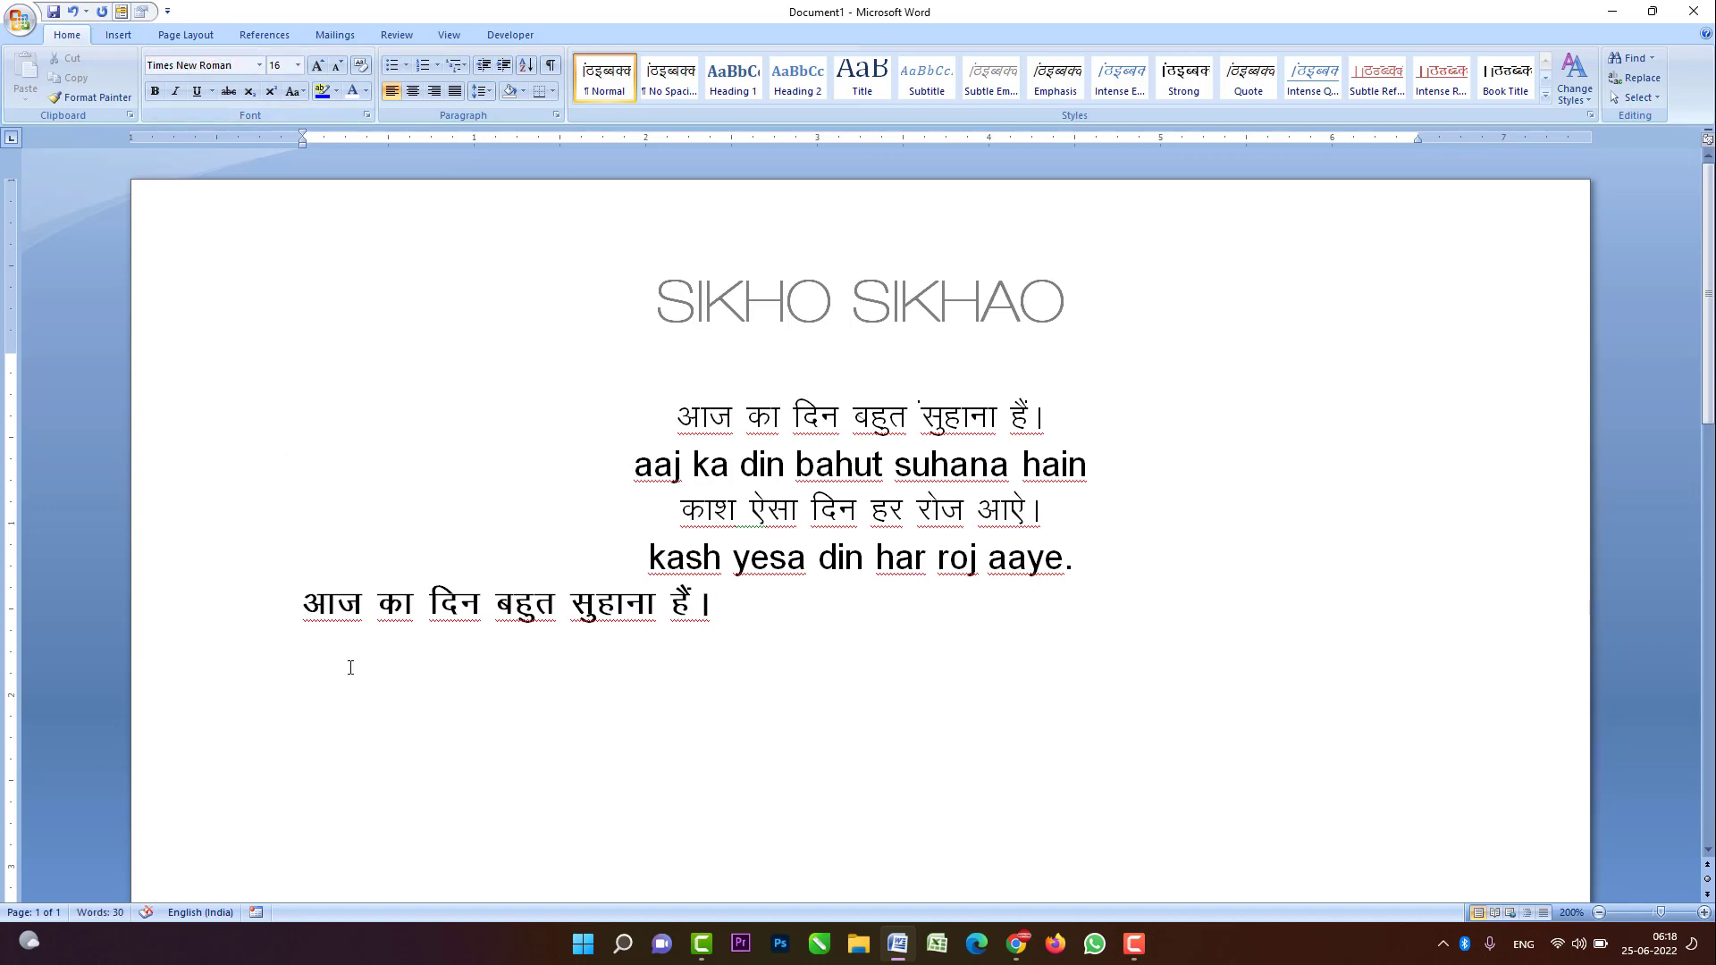
text(aaj ka )
text(din)
text( bahut )
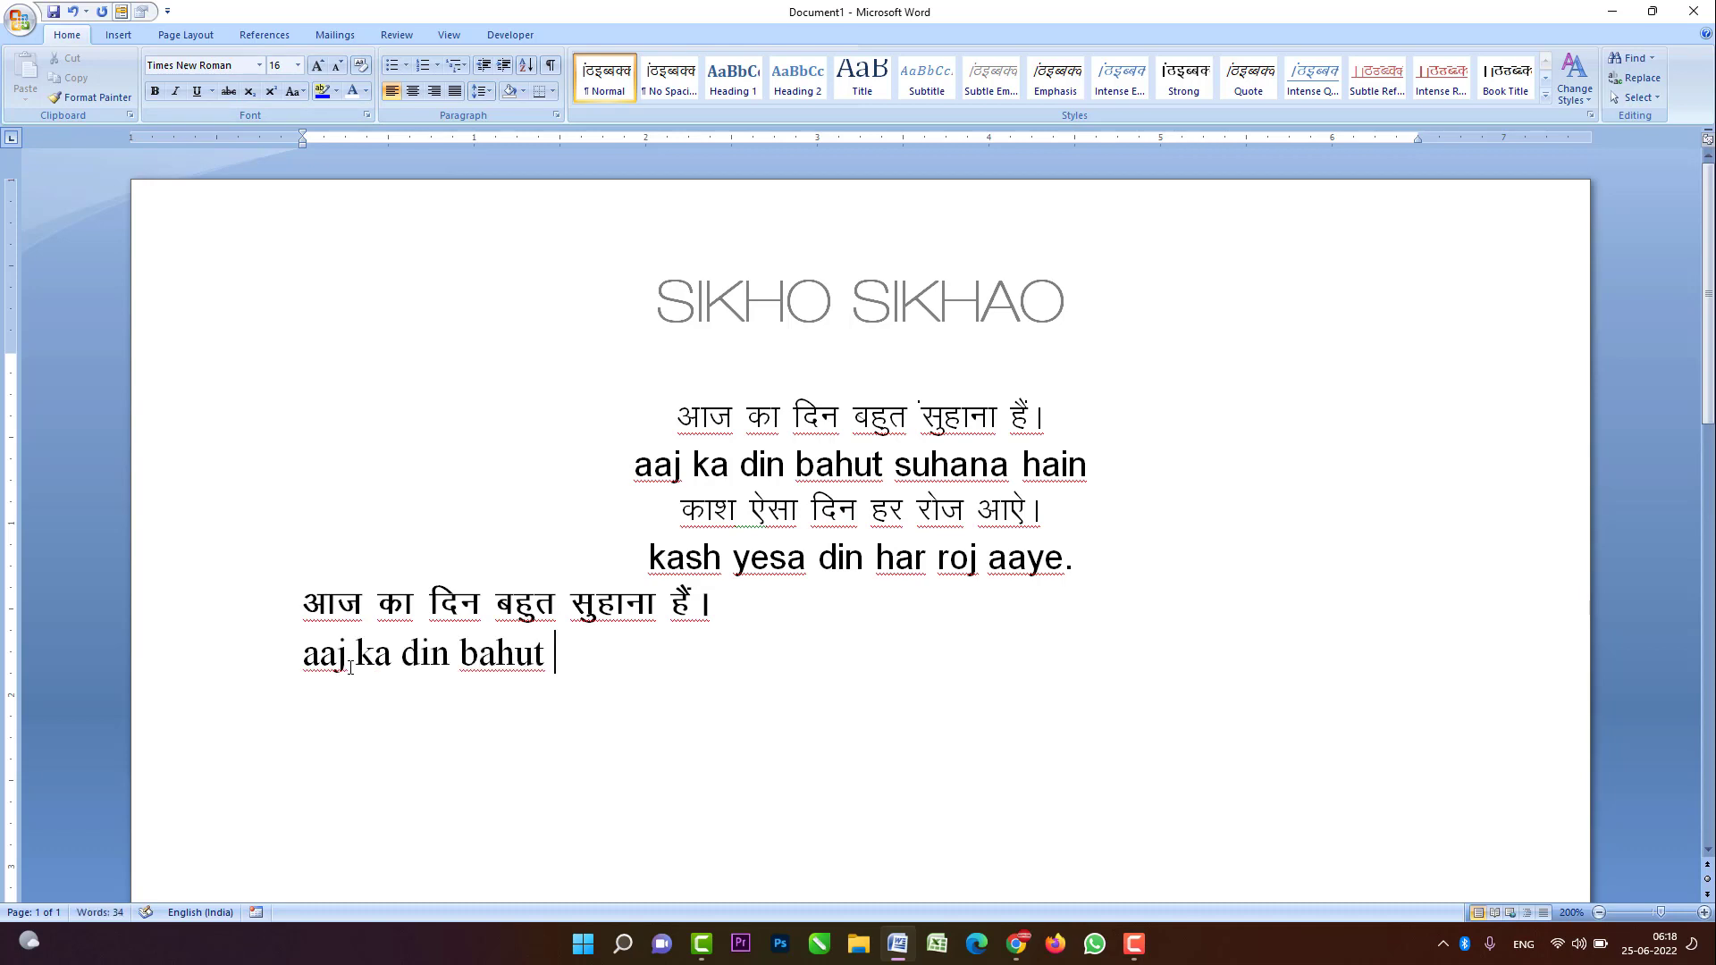
text(siha)
key(BackSpace)
key(BackSpace)
key(BackSpace)
text(ouh)
key(BackSpace)
key(BackSpace)
key(BackSpace)
text(uhana hai)
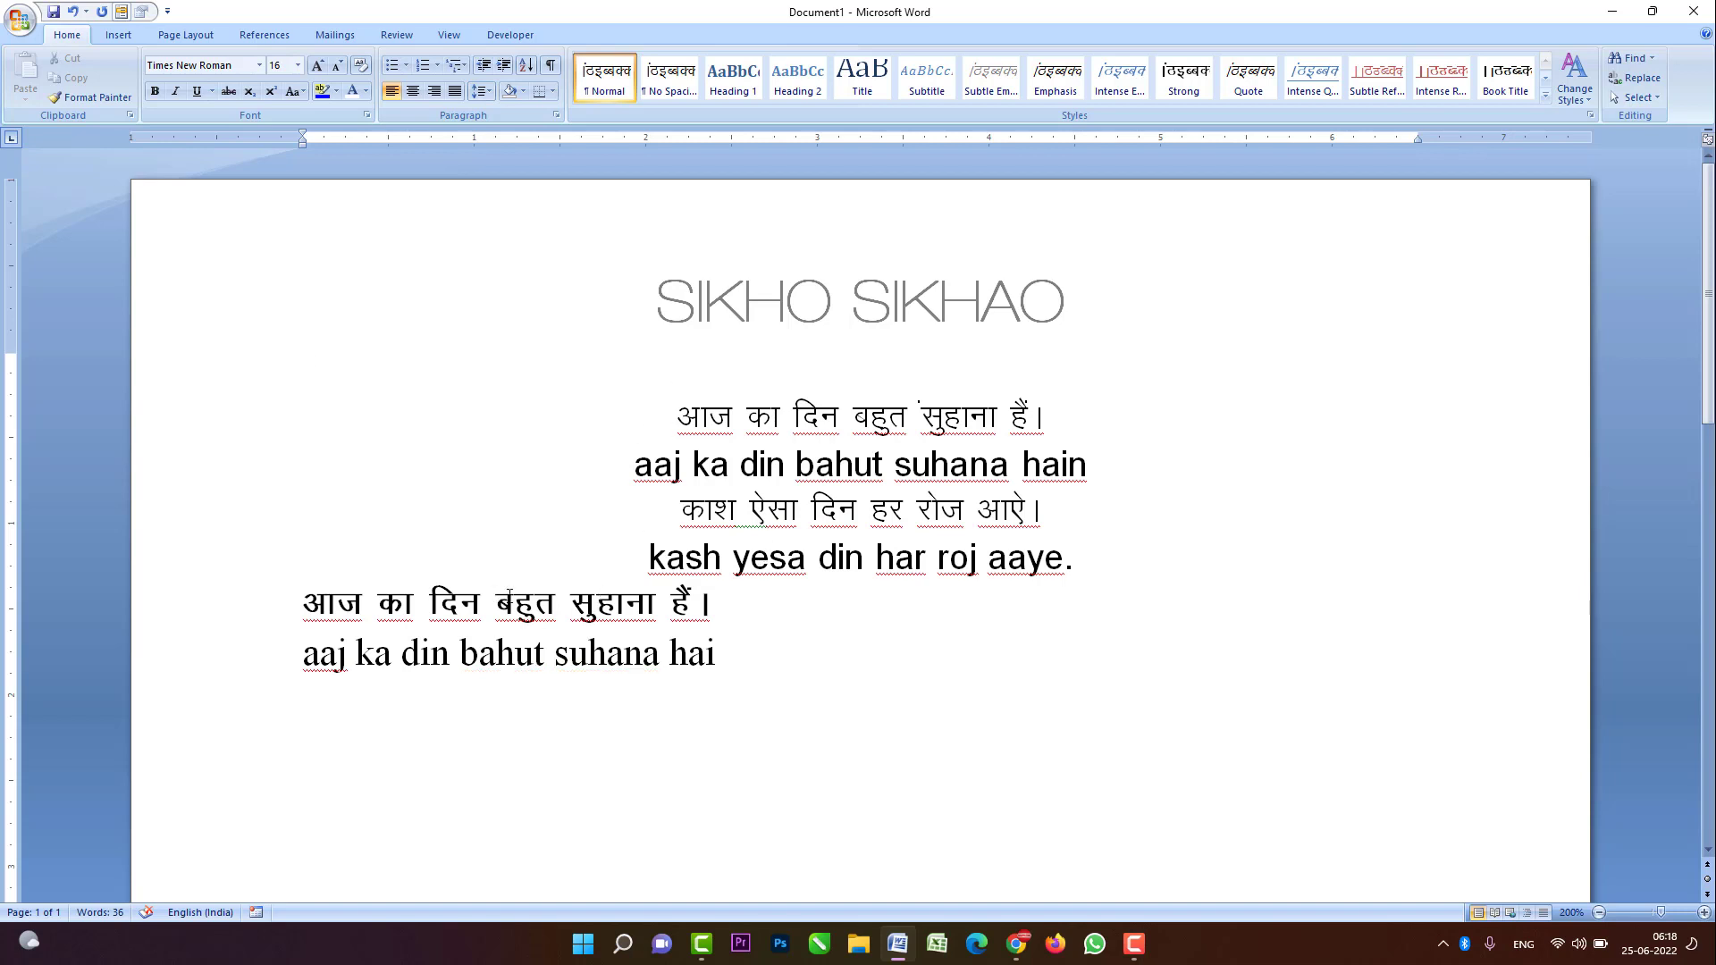
drag(496, 601, 556, 597)
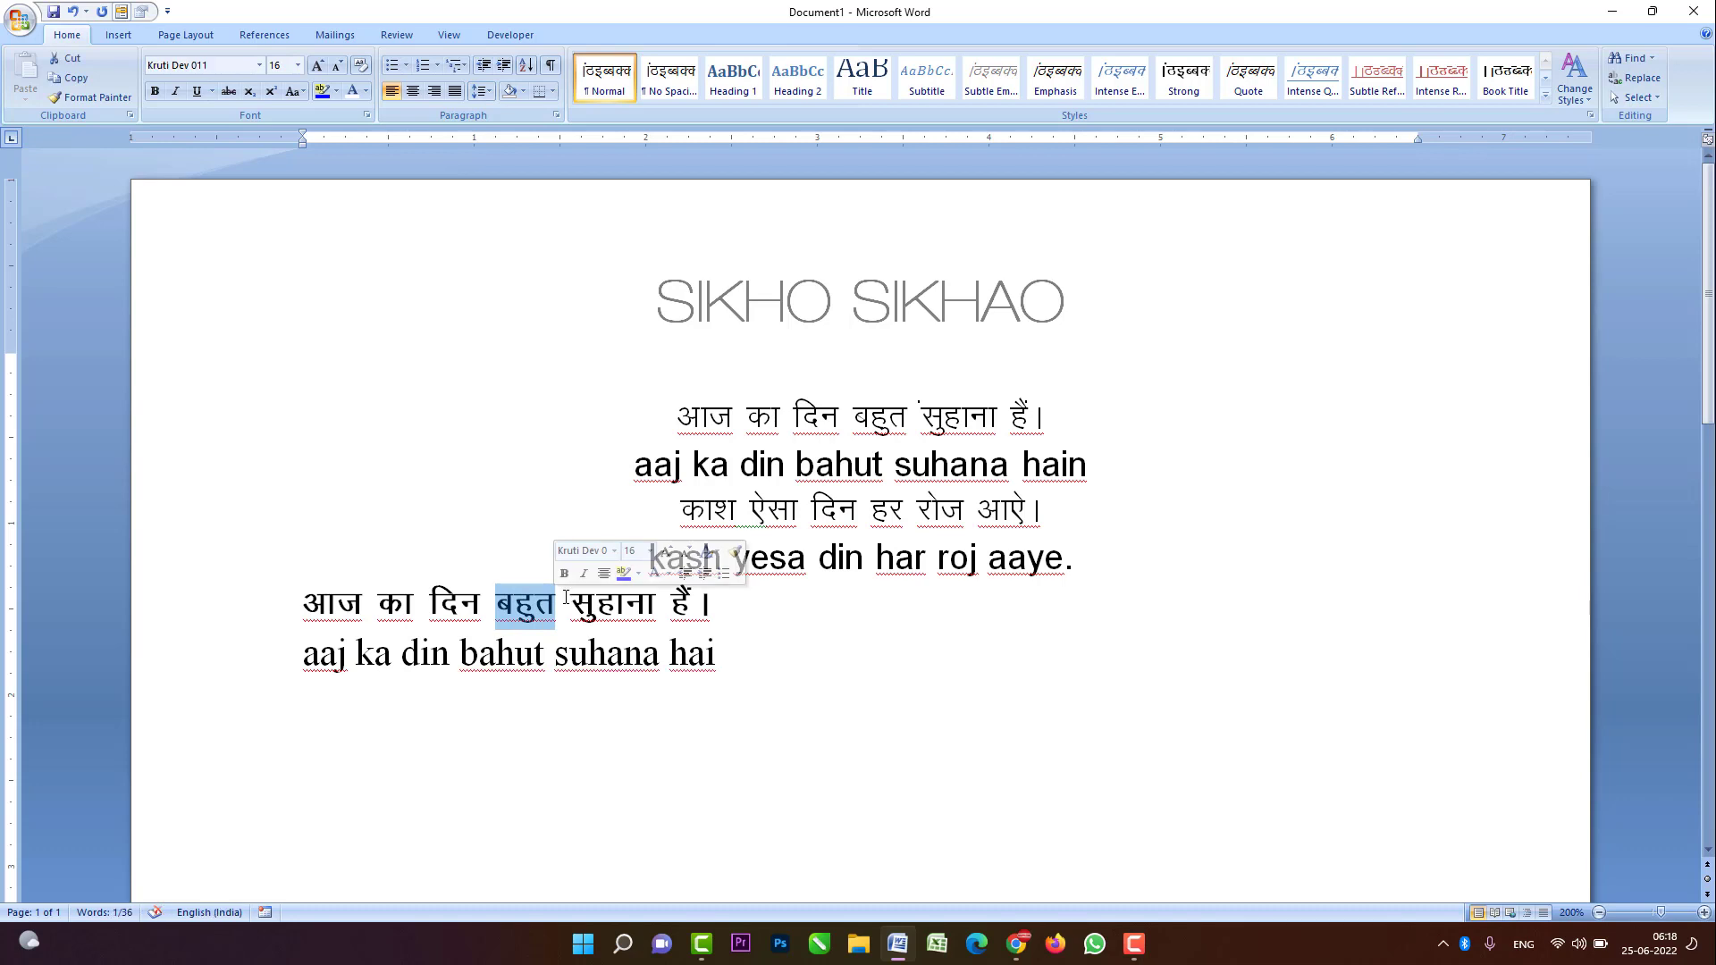
click(735, 644)
- On a new line, type आज का दिन in Kruti Dev 010
key(Return)
key(Return)
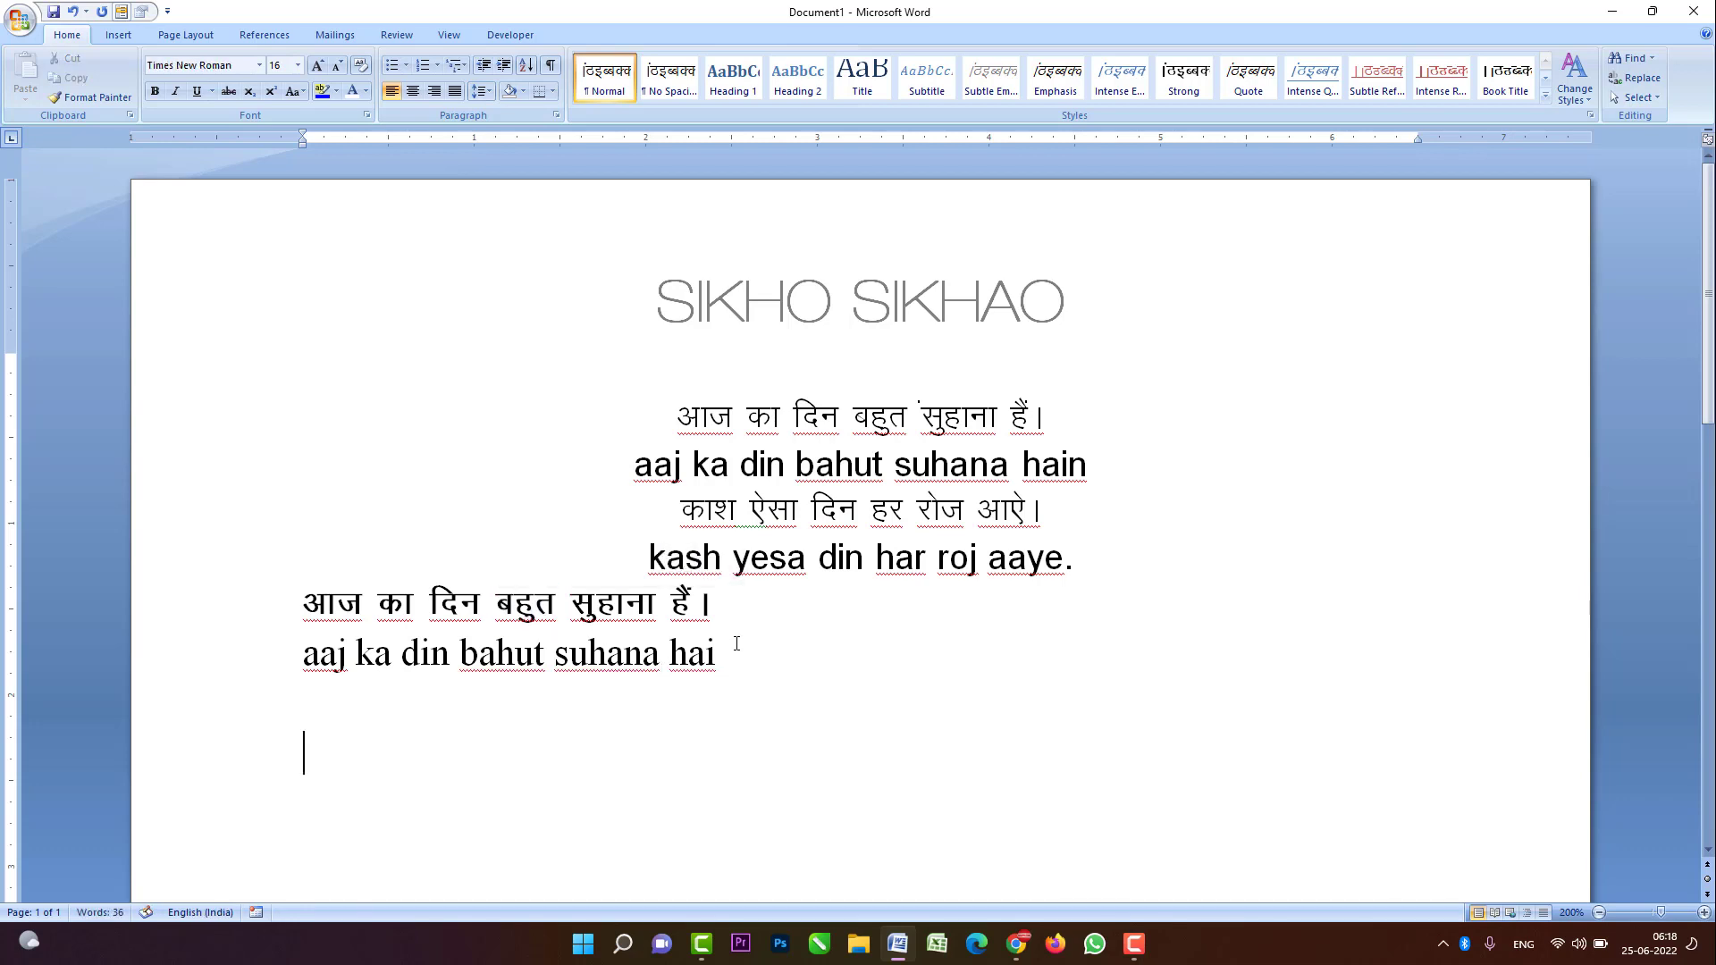
scroll(780, 526, down, 1)
click(175, 66)
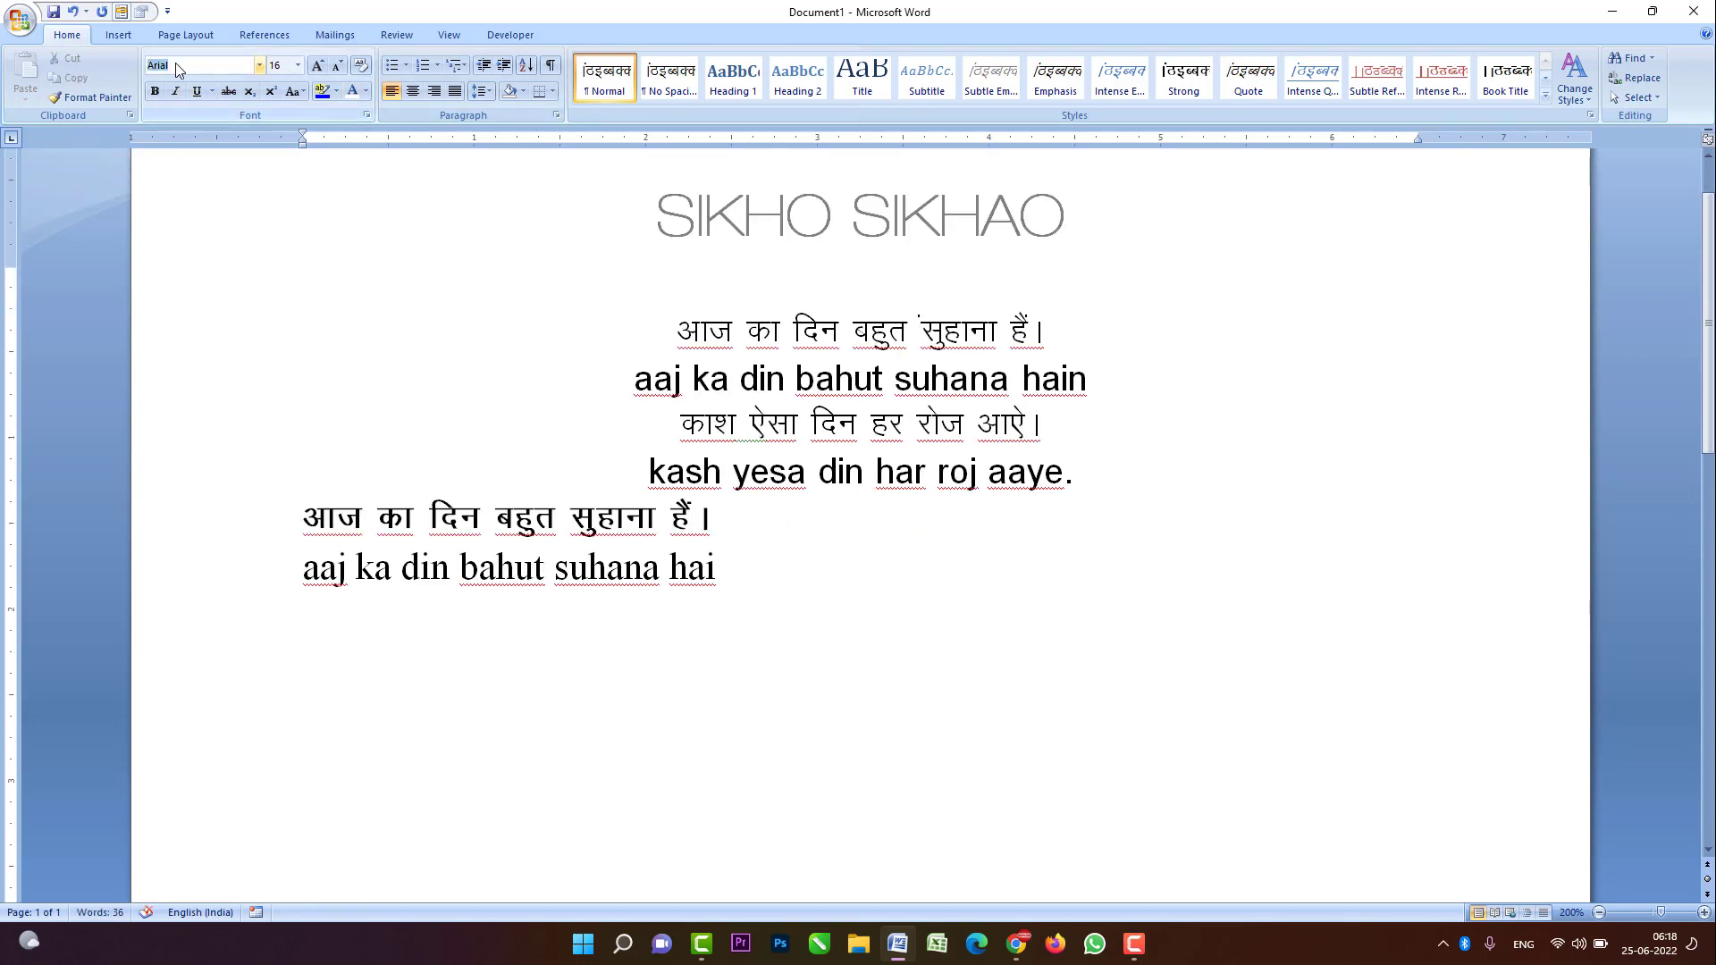
text(Kruti Dev 010)
key(Return)
text('र)
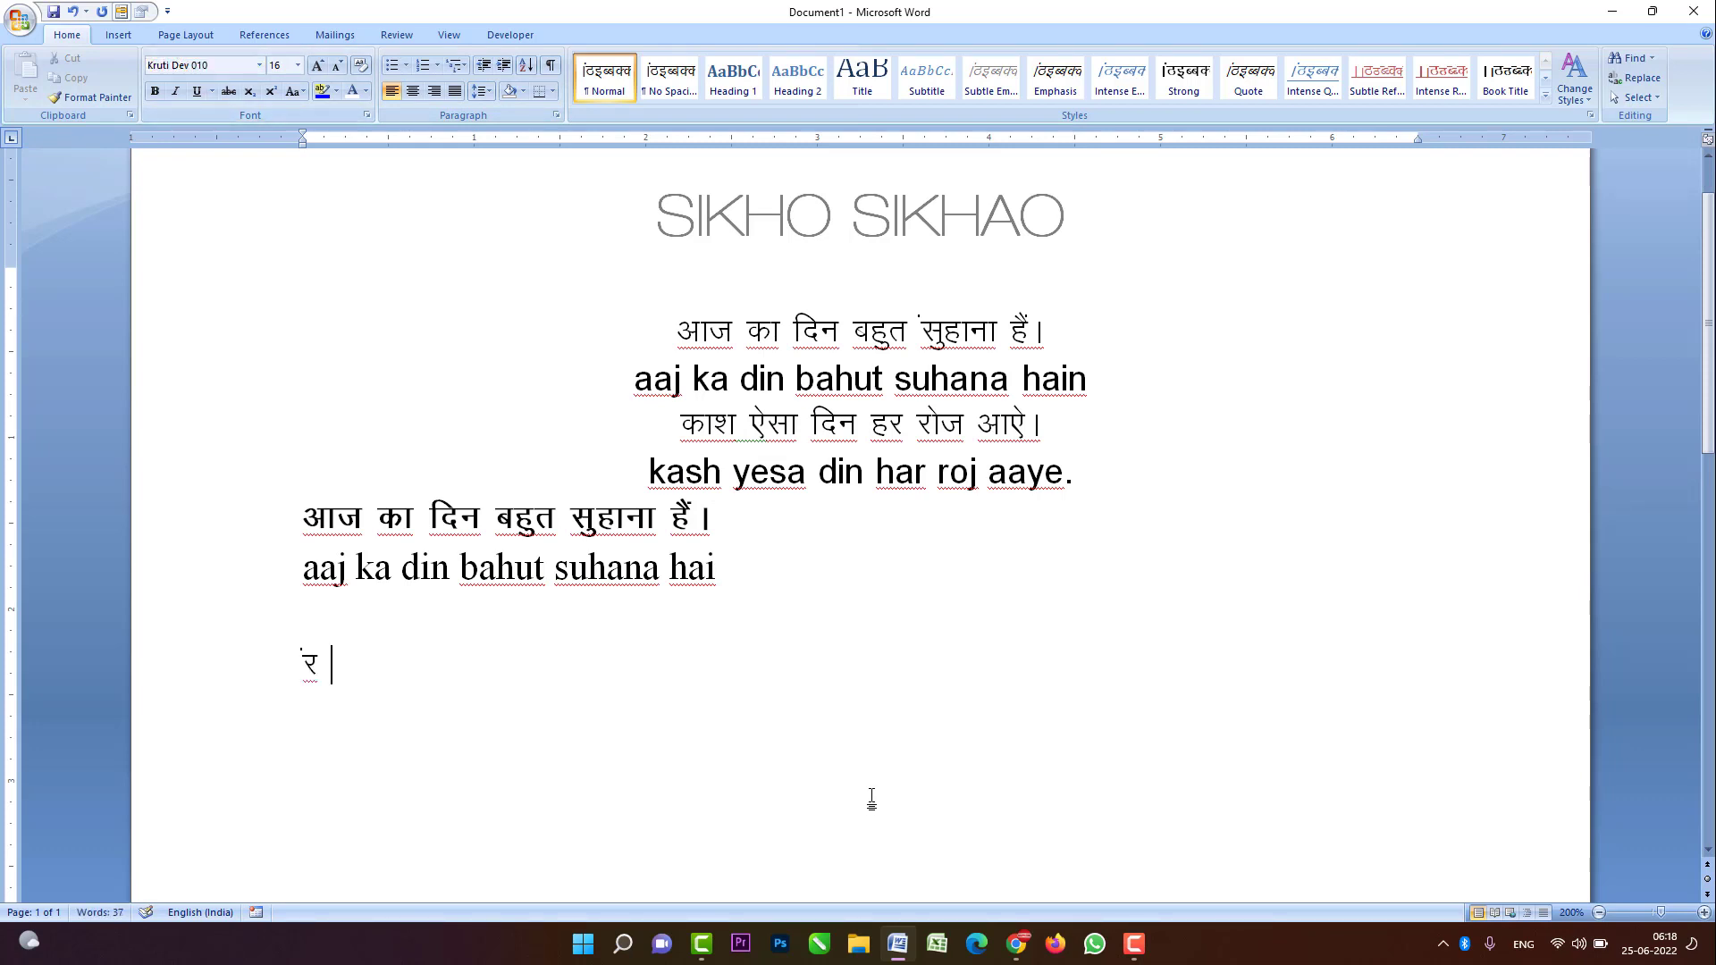
key(BackSpace)
key(BackSpace)
text(vk)
text(t dk )
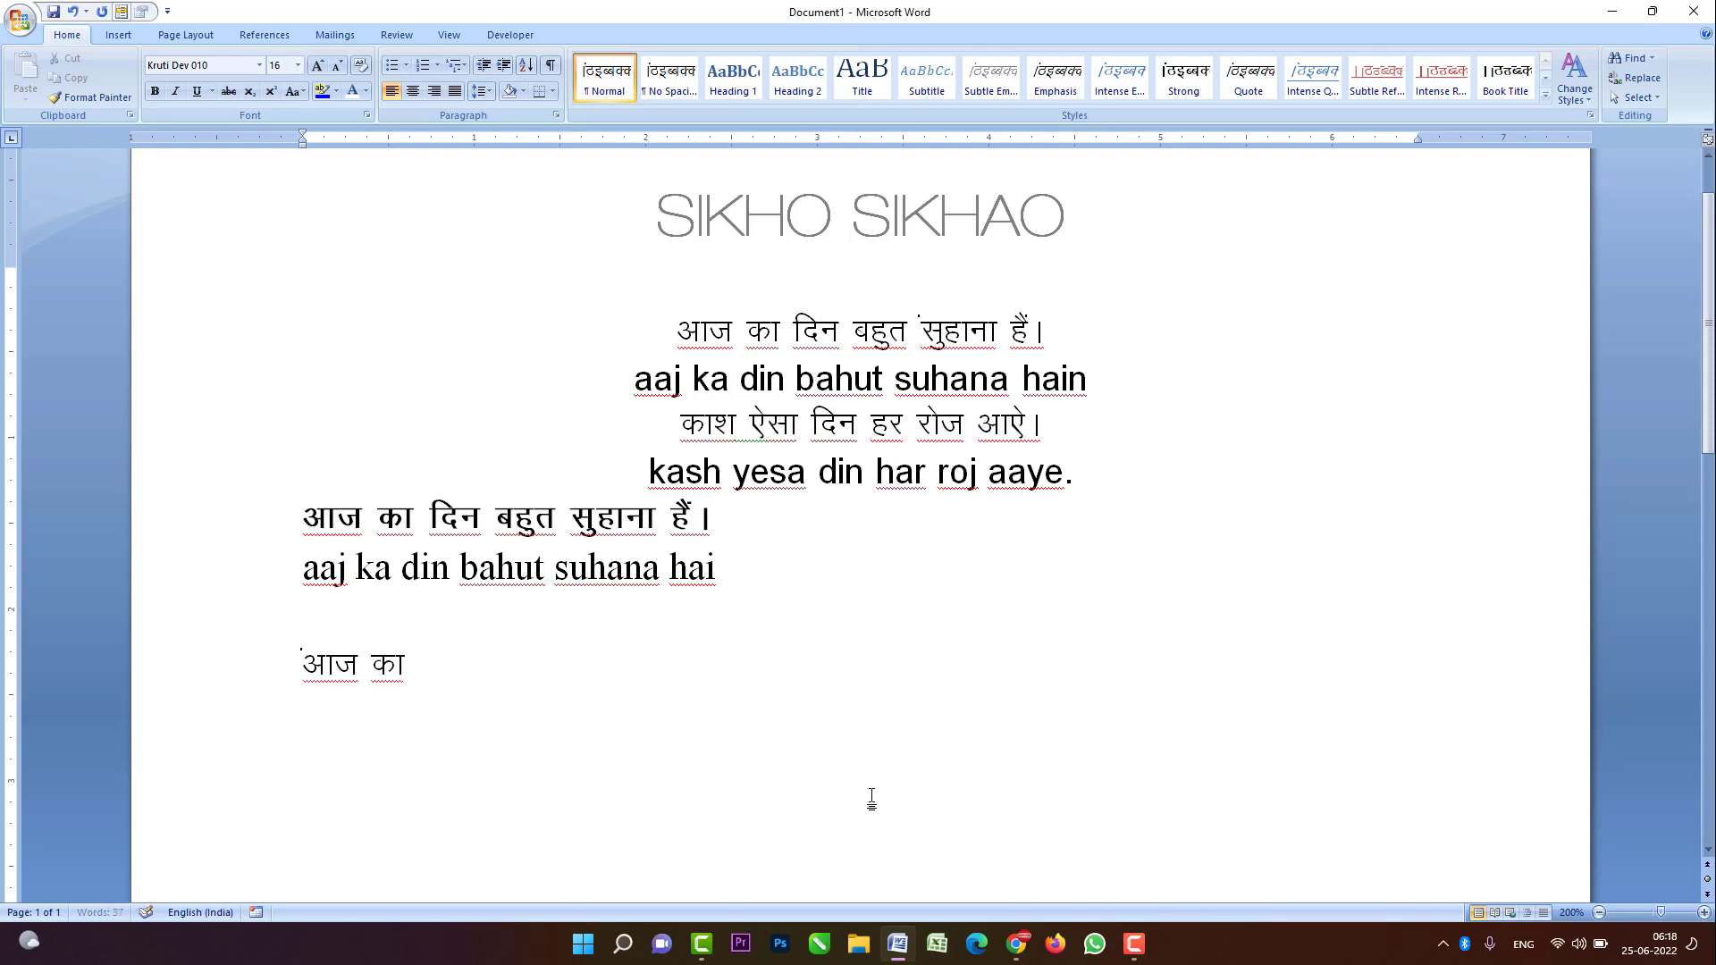
text(fnu)
- Add the English word 'suhana' in Times New Roman
click(210, 66)
text(Times New Roman)
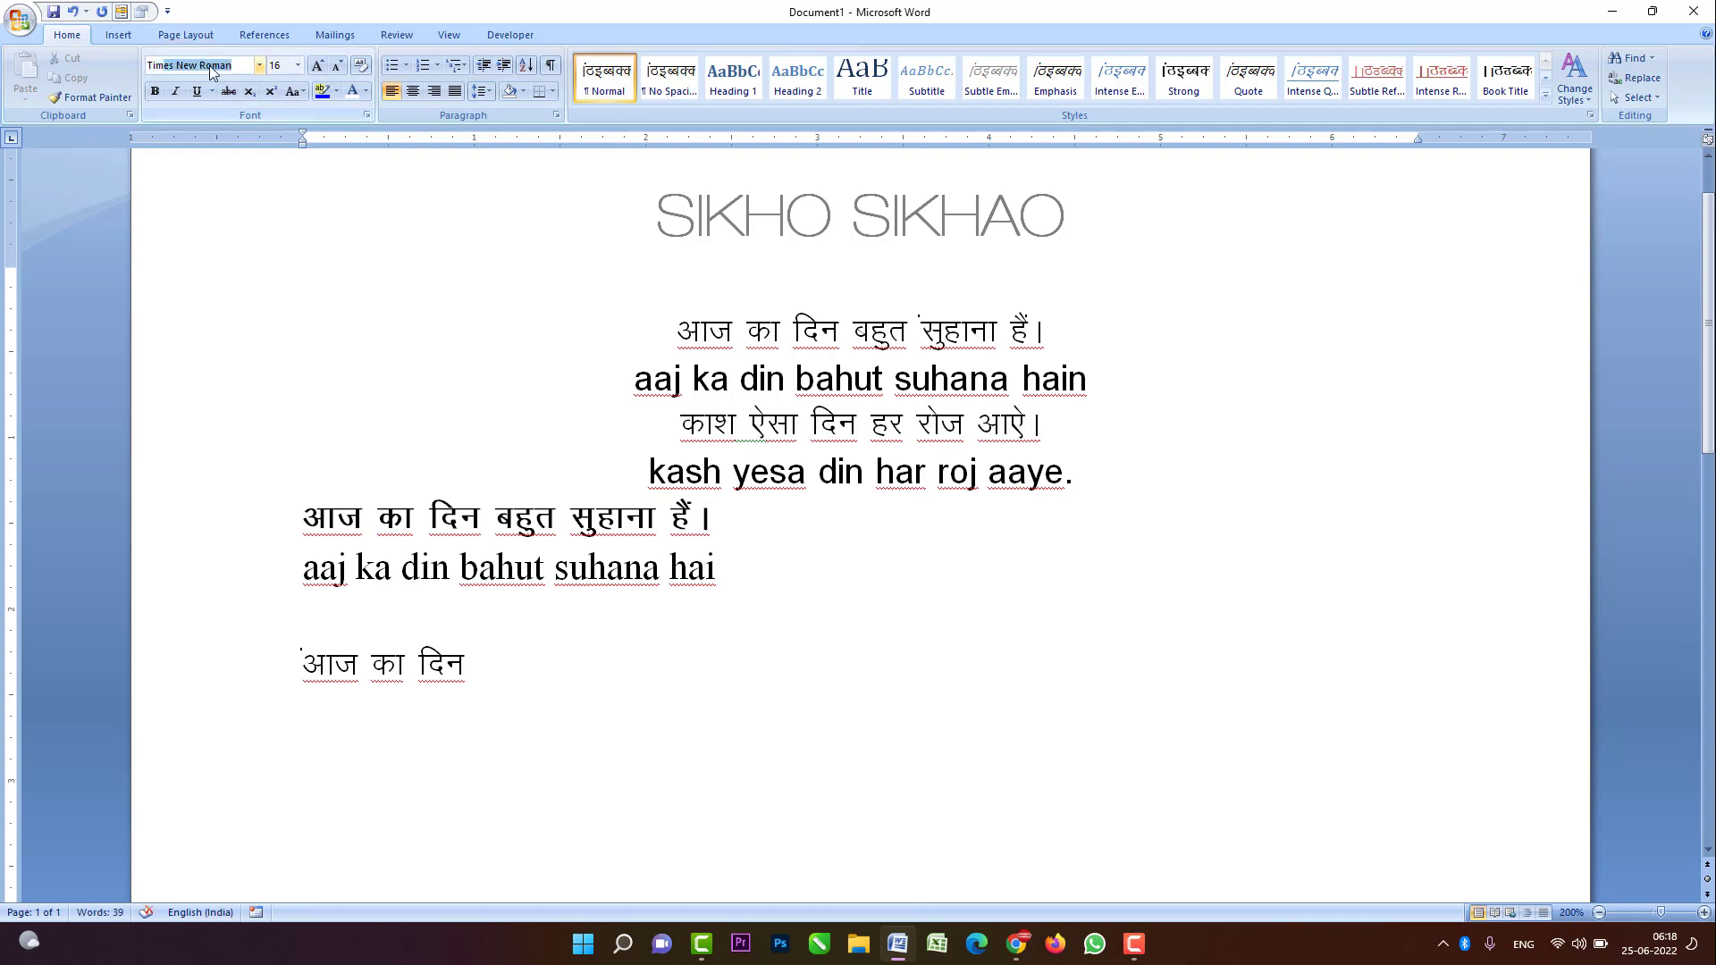
key(Return)
text(suhana)
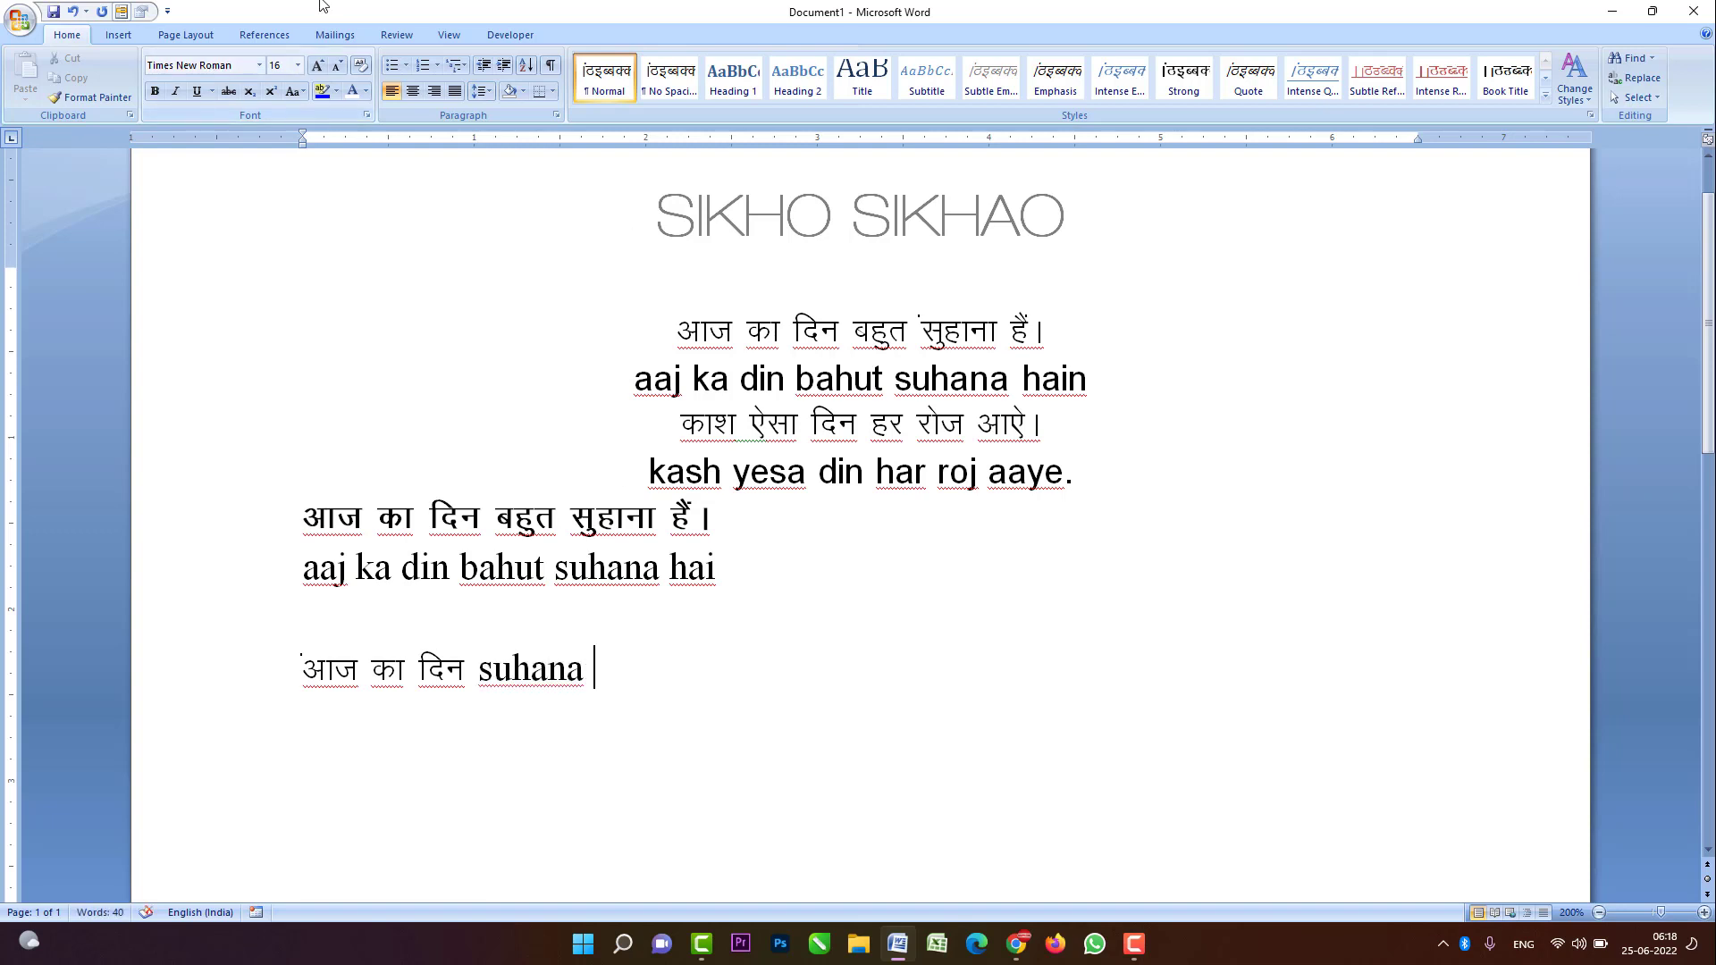
- Finish the line with हैं। in Kruti Dev 010
click(234, 70)
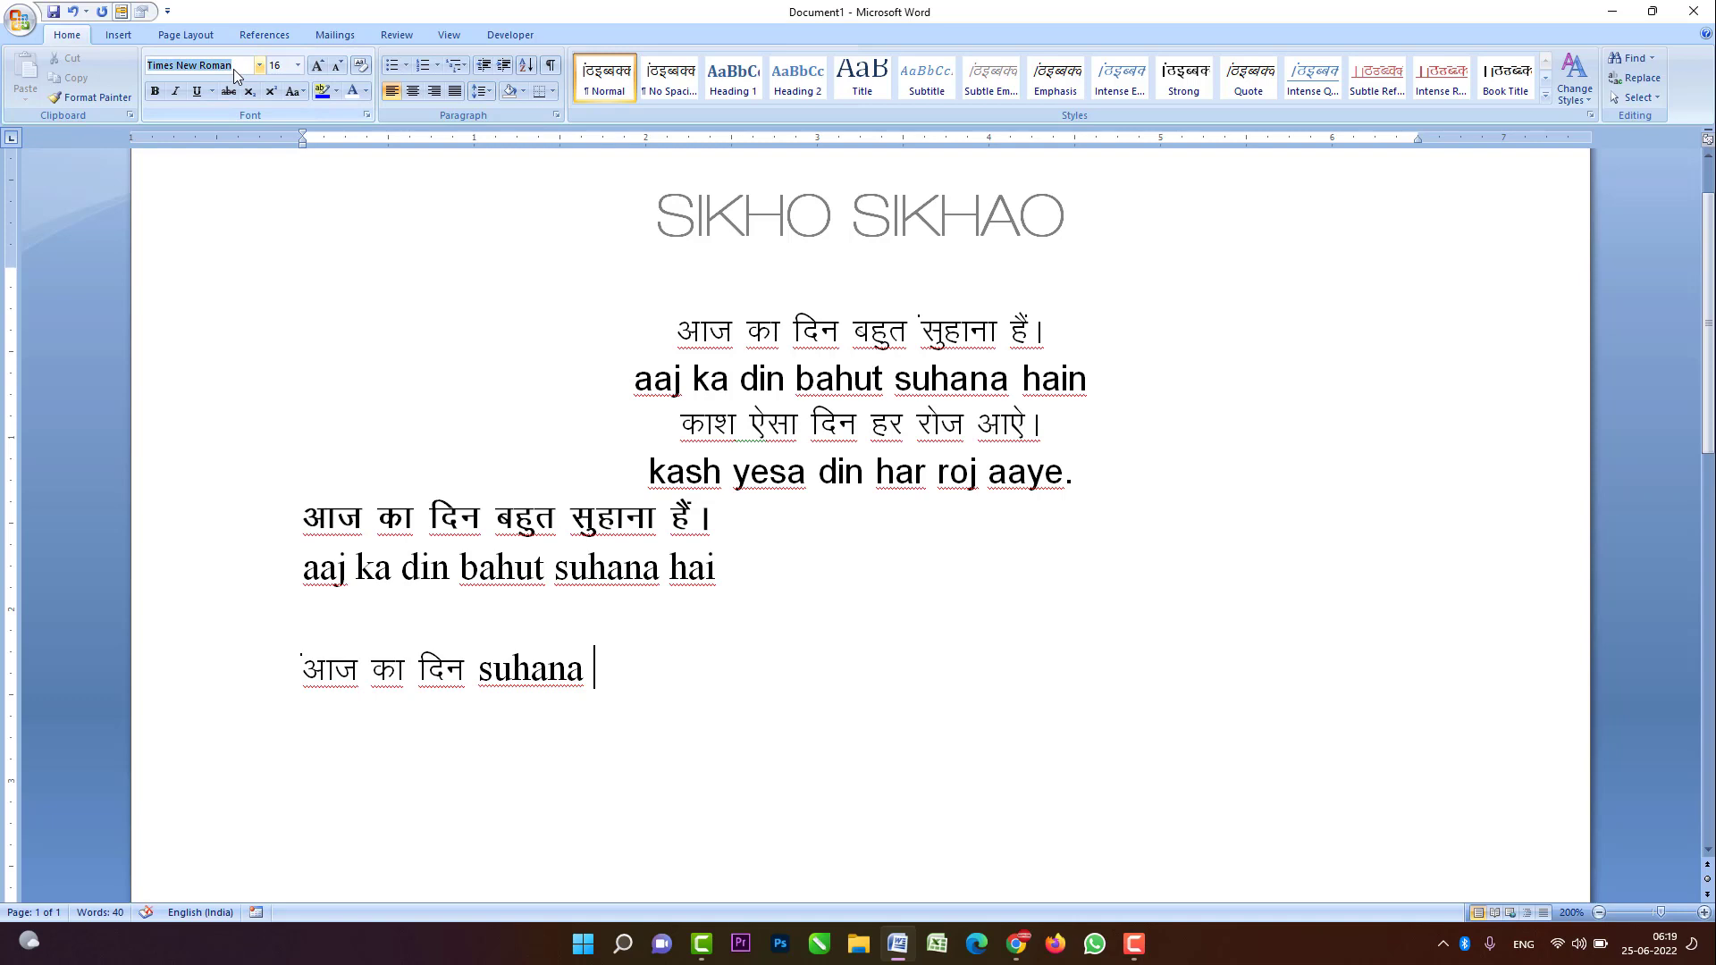
text(kruti)
key(Return)
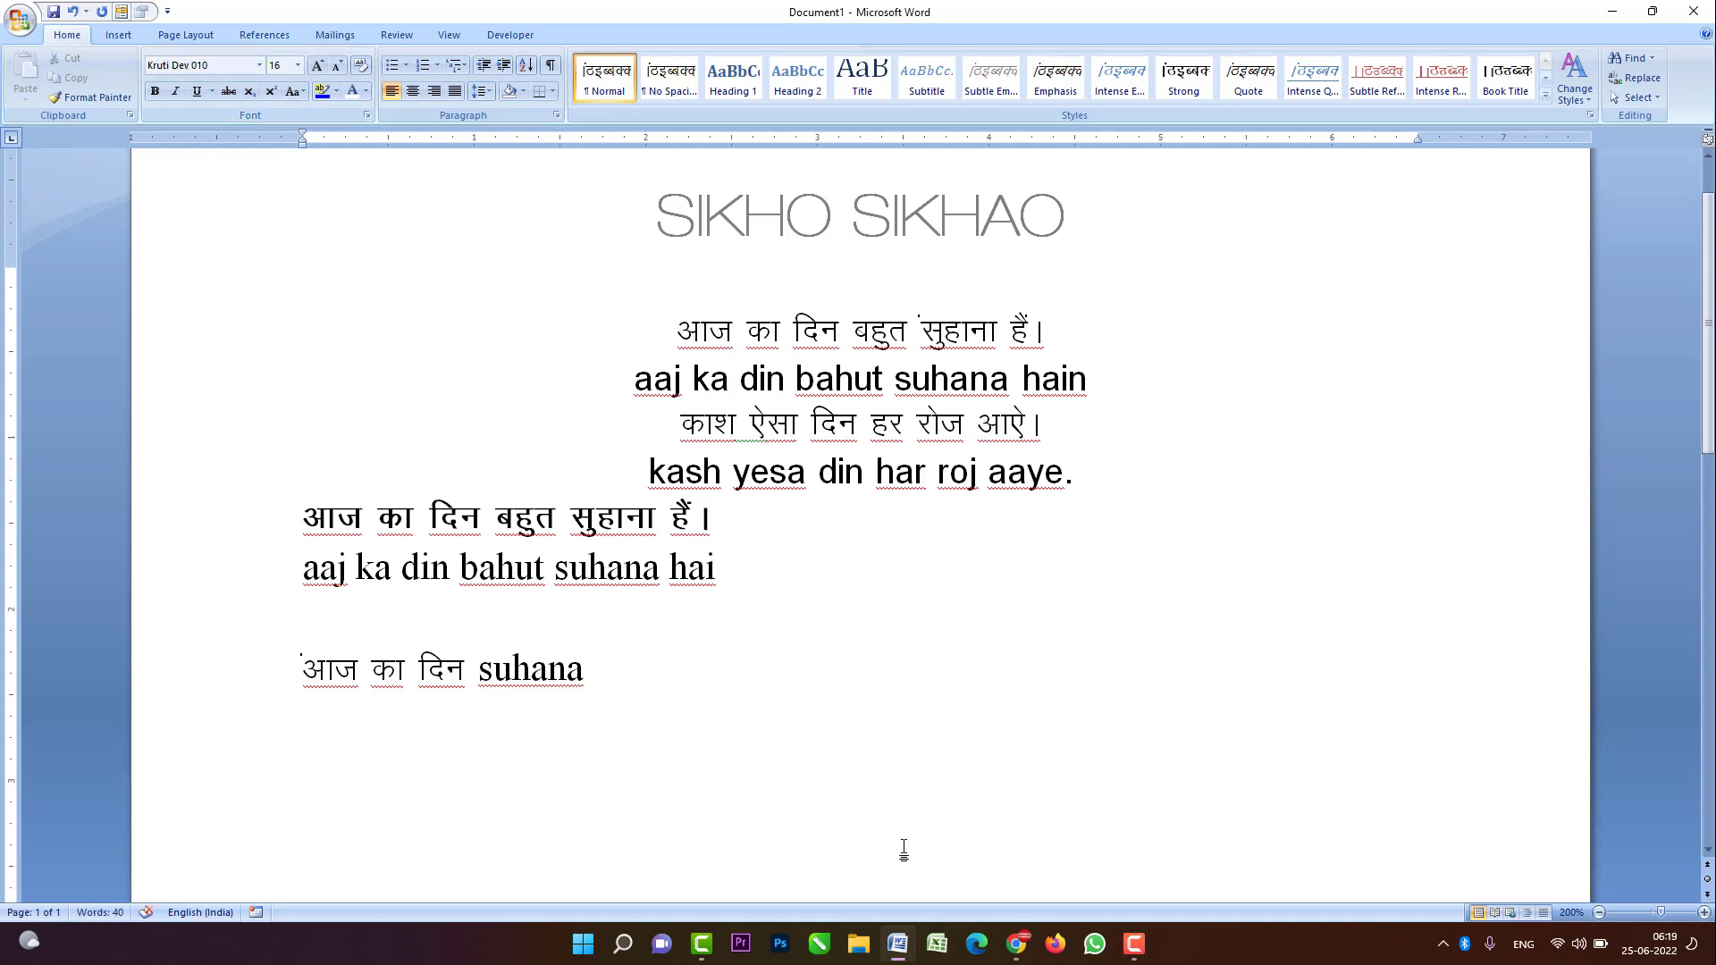
text(kfeo)
key(BackSpace)
key(BackSpace)
key(BackSpace)
key(BackSpace)
text(g)
text(SaA)
- Delete the three practice lines below the sample and open the Office menu
drag(627, 669, 260, 525)
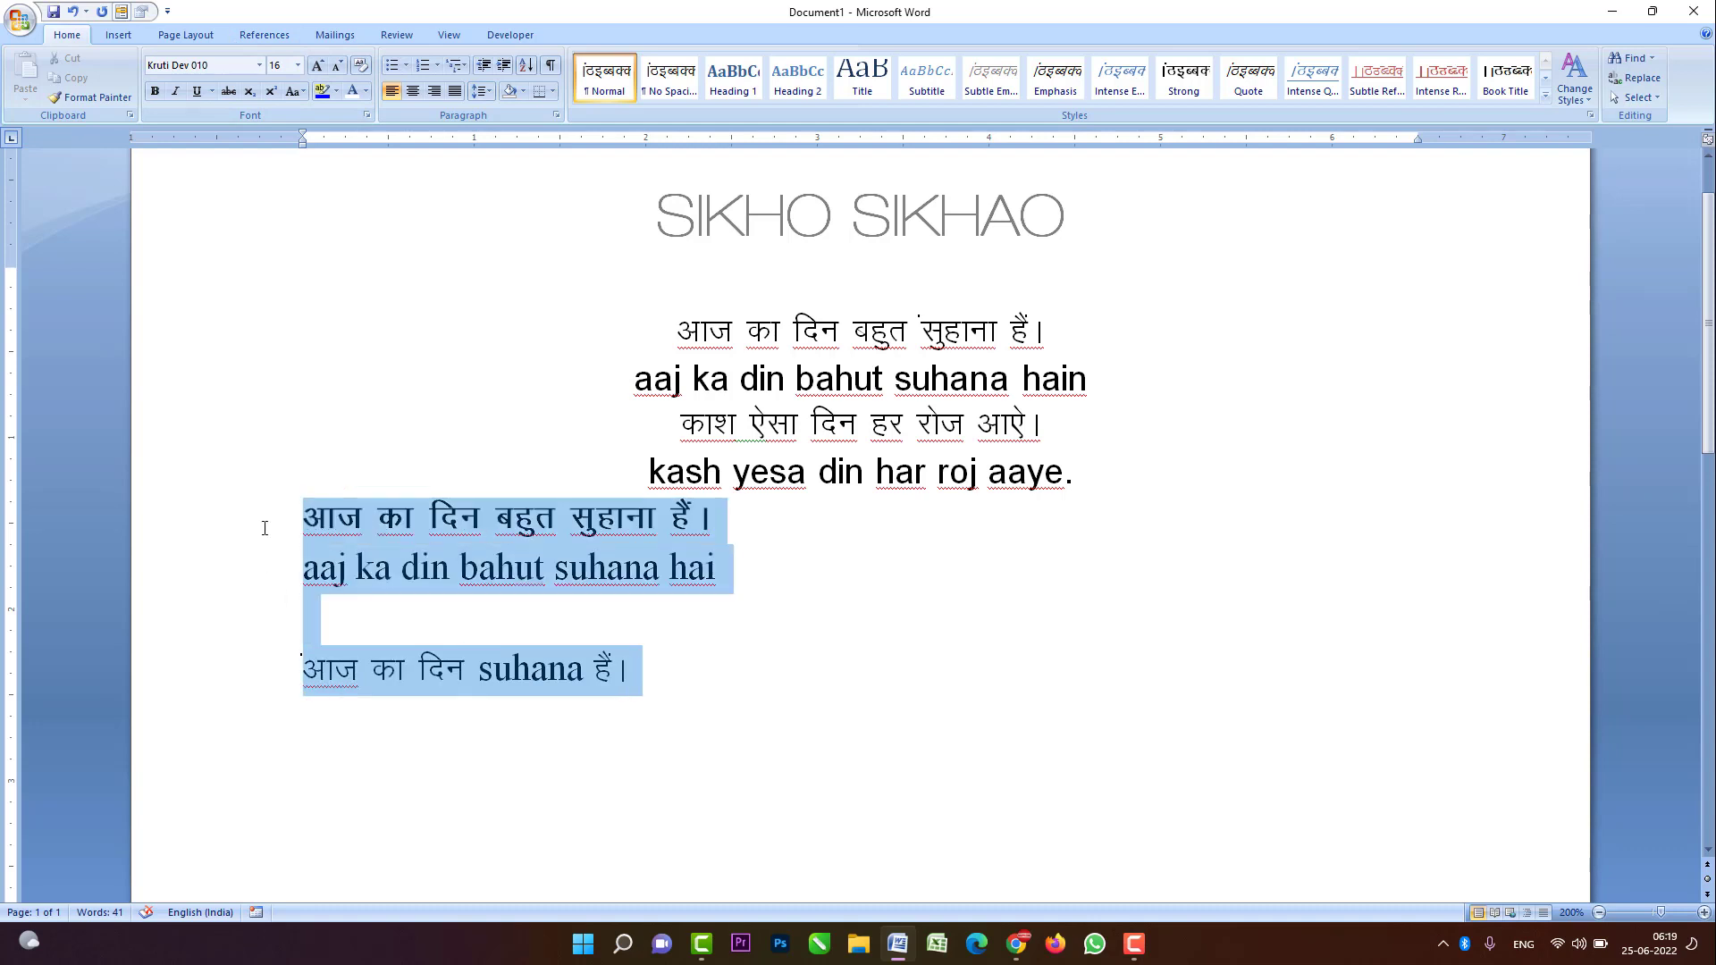
key(BackSpace)
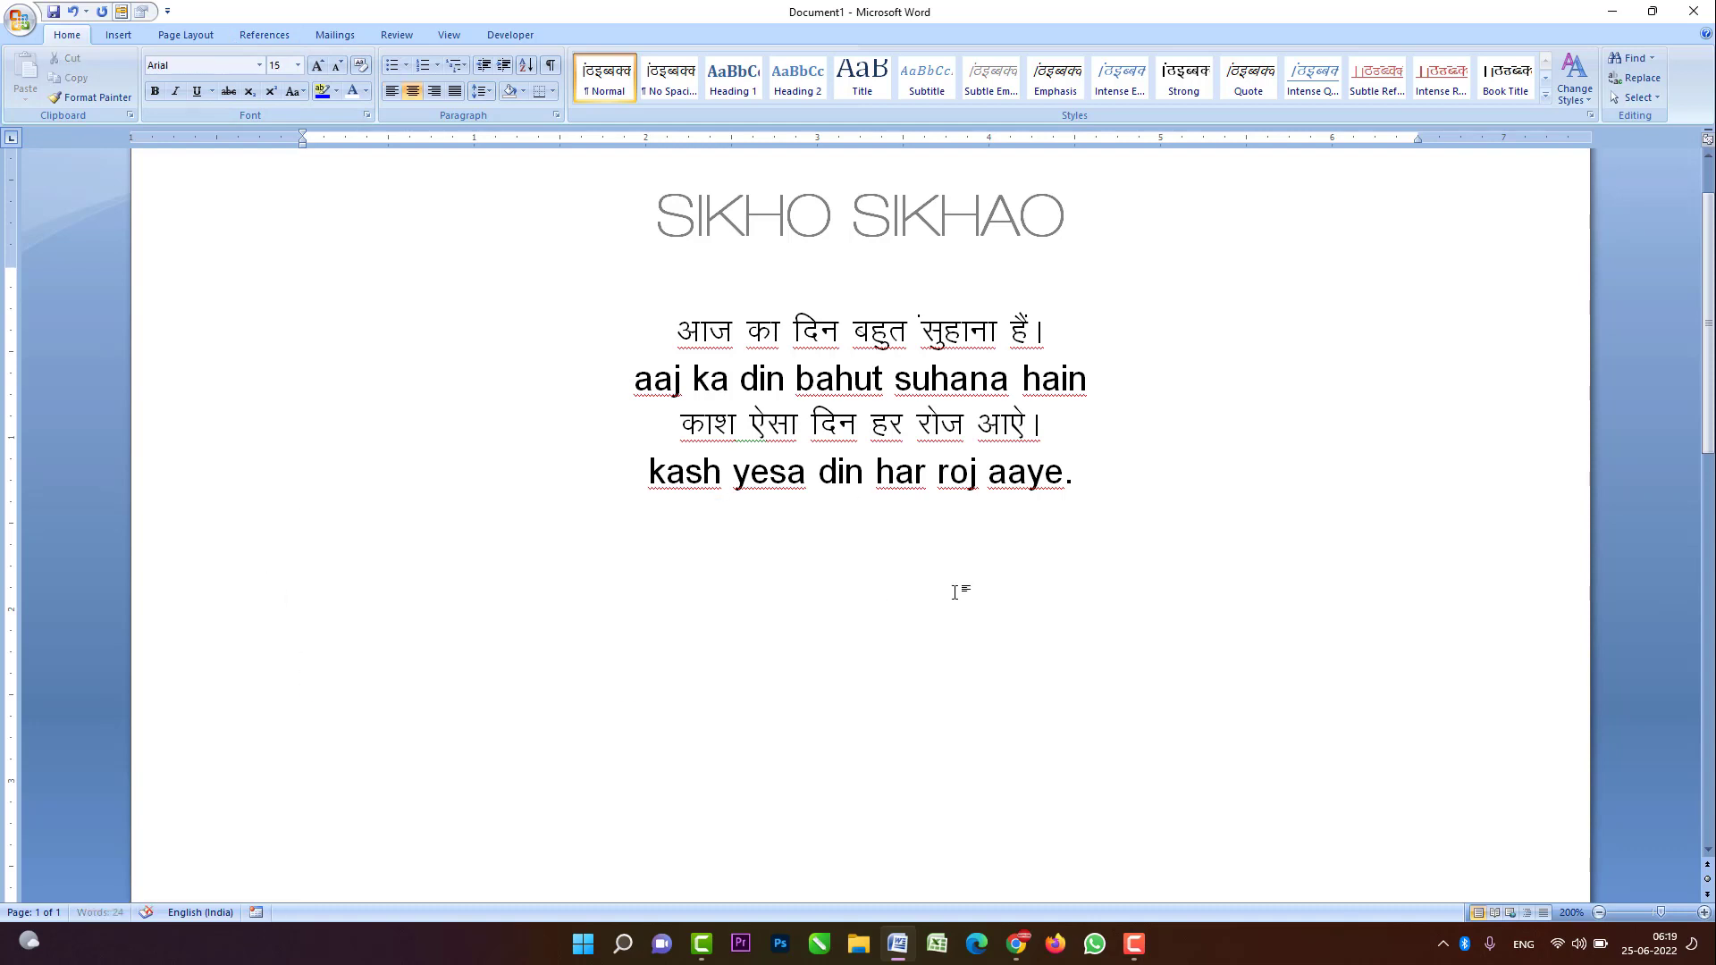
key(Return)
click(18, 16)
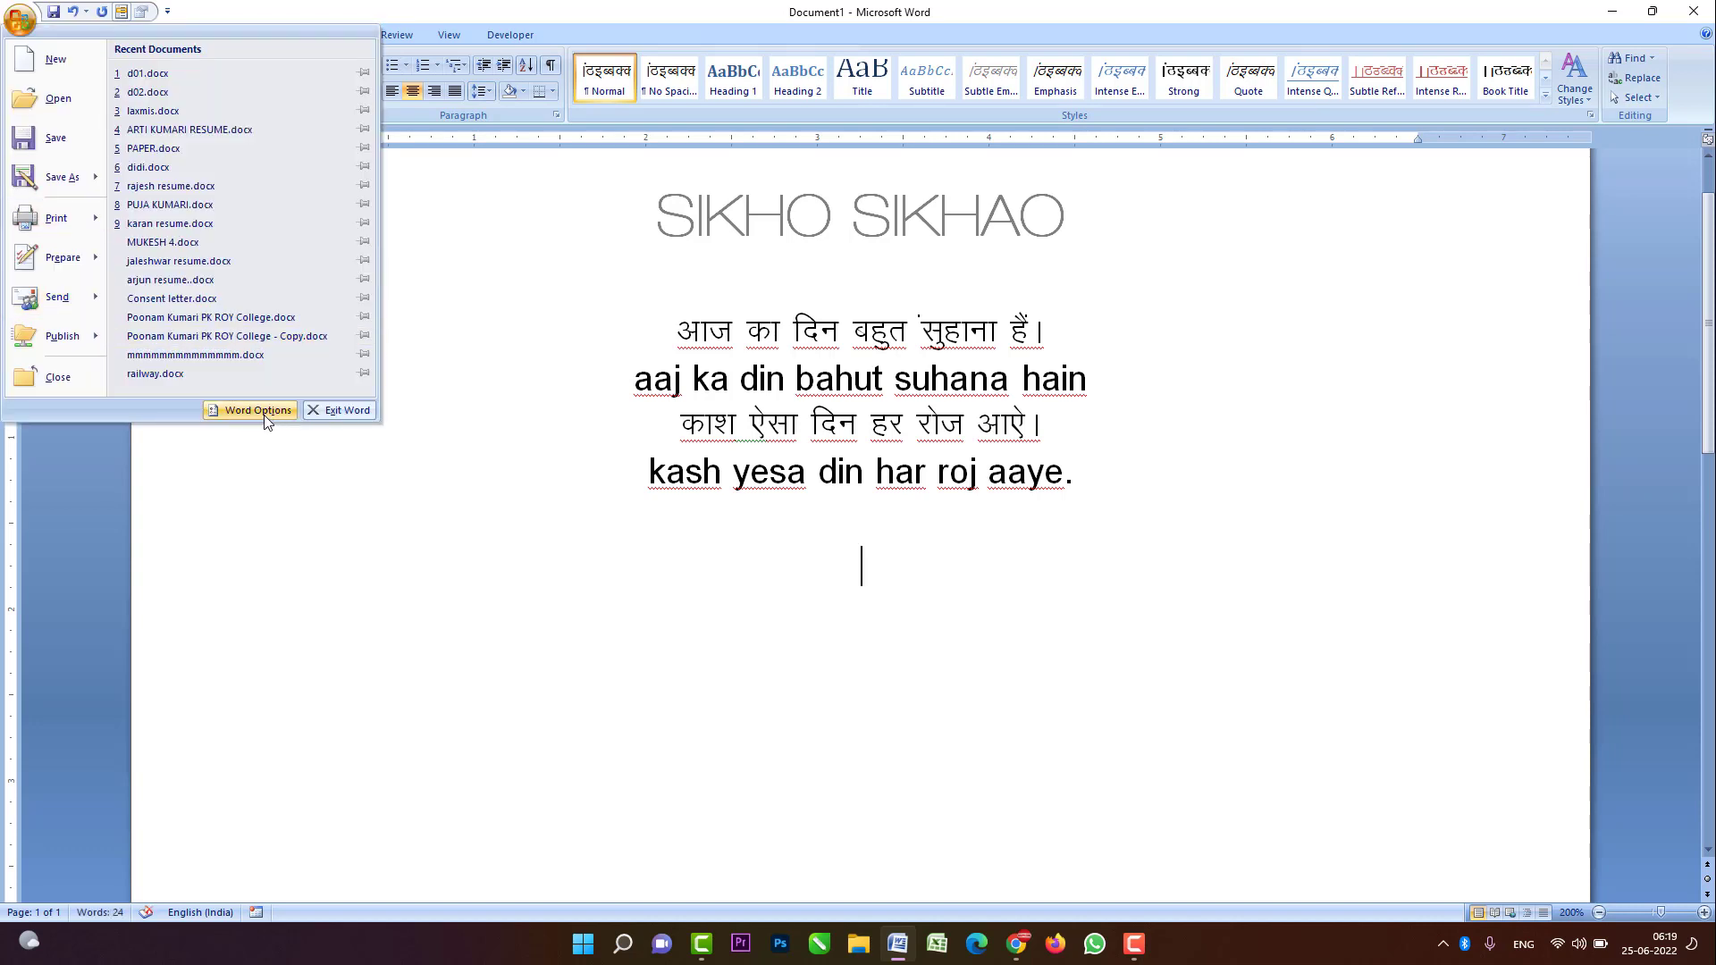
- Open Word Options on its Customize page
click(259, 412)
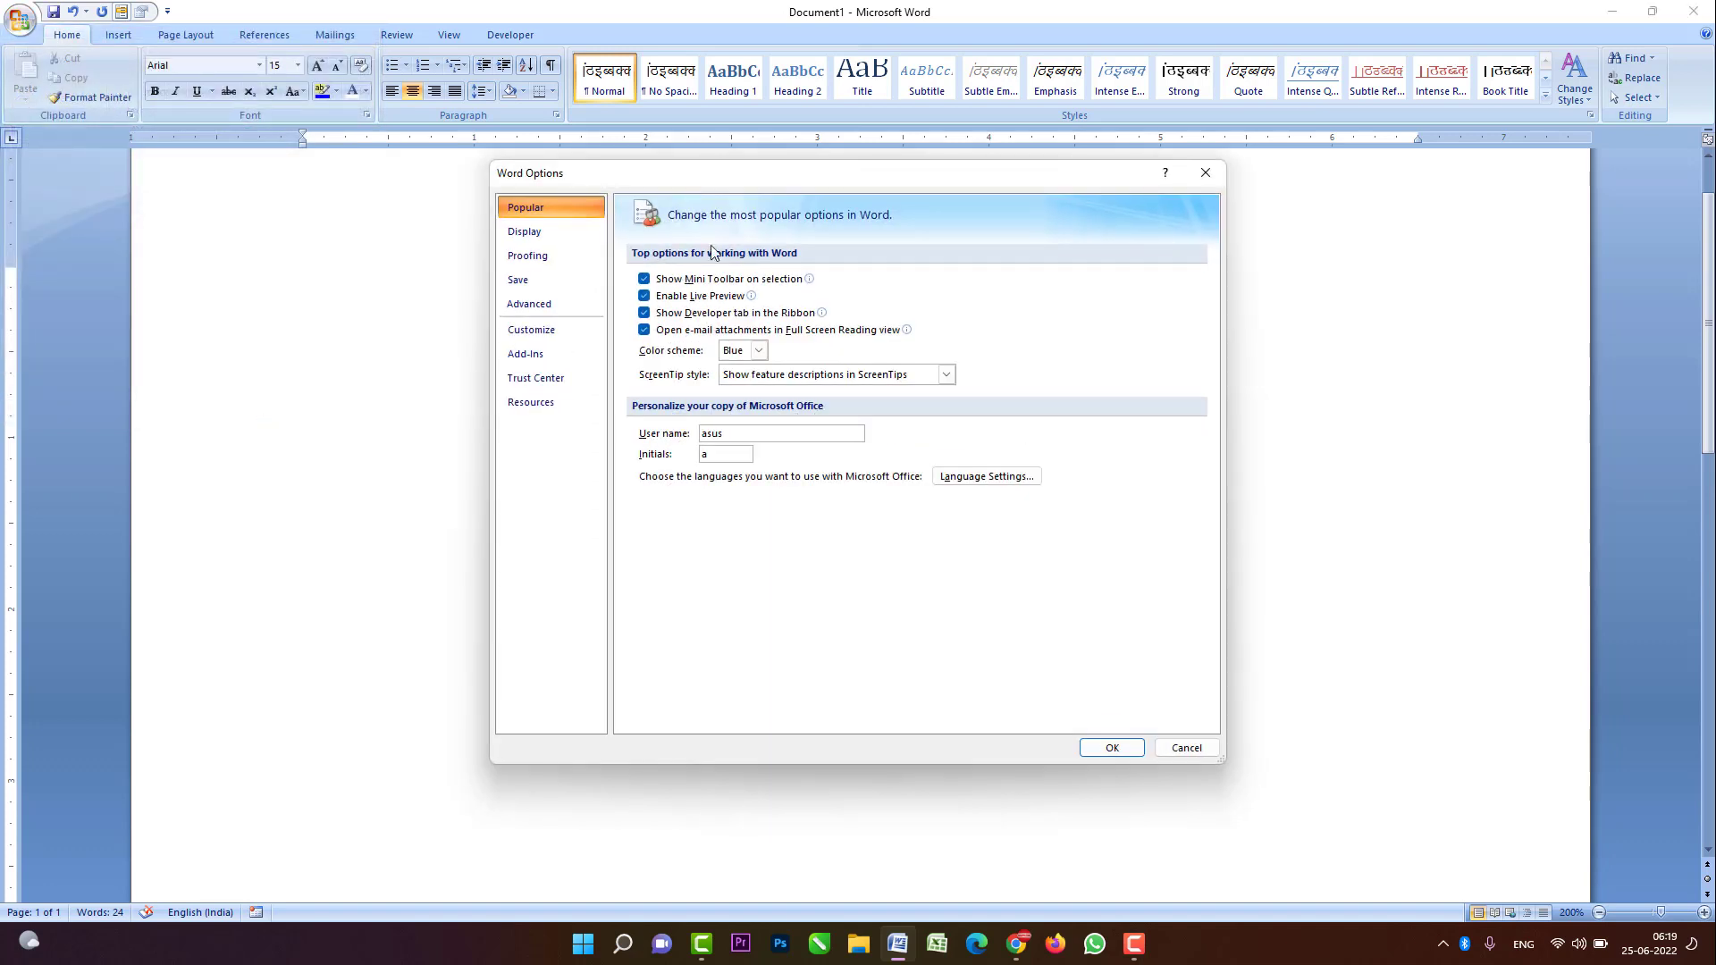
drag(760, 184, 560, 202)
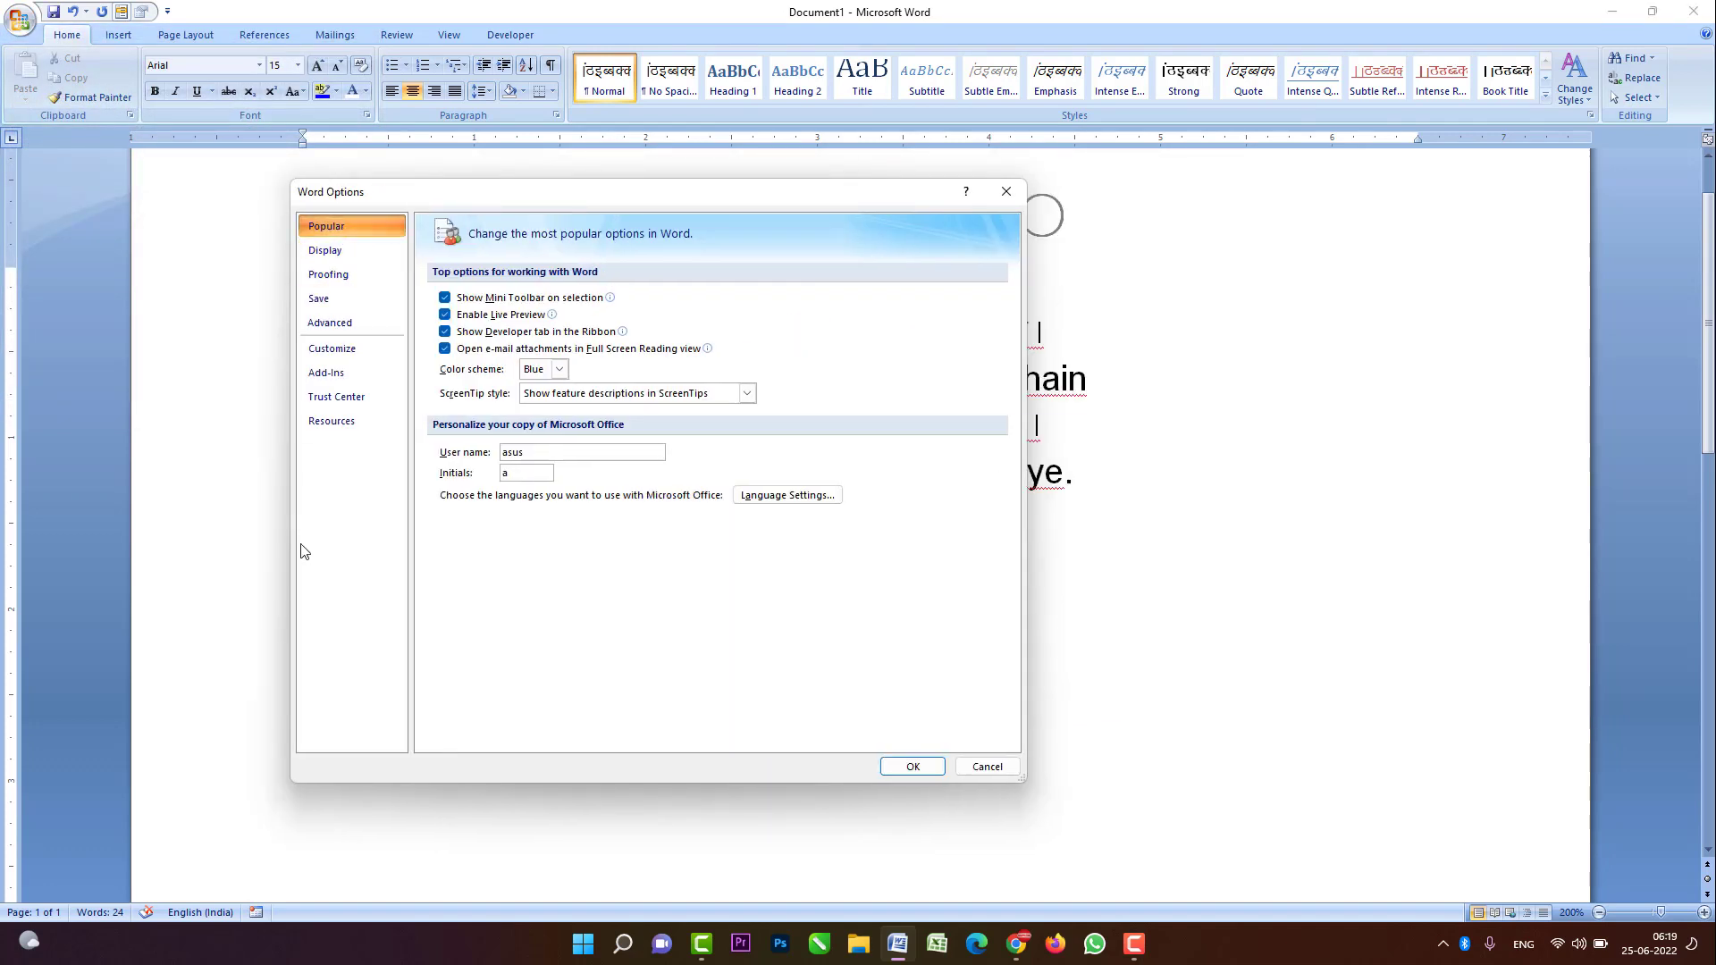
click(367, 351)
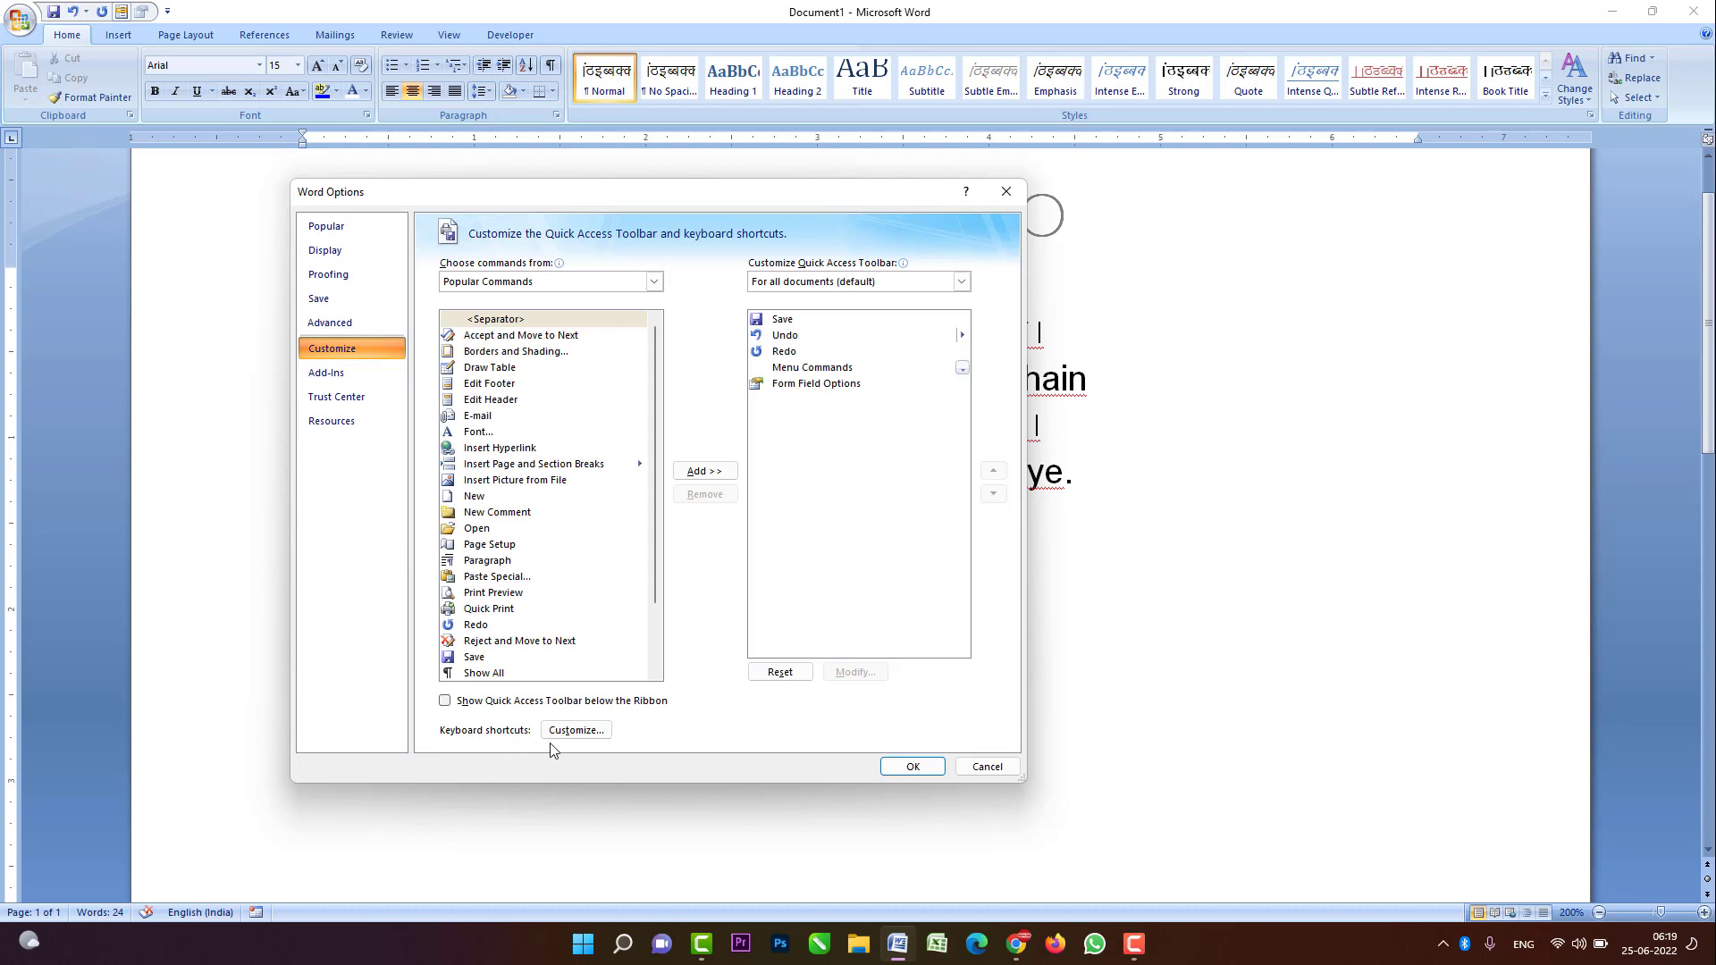
- Remove the Ctrl+Num 1 shortcut from the Kruti Dev 010 font in Customize Keyboard, then close it
click(580, 733)
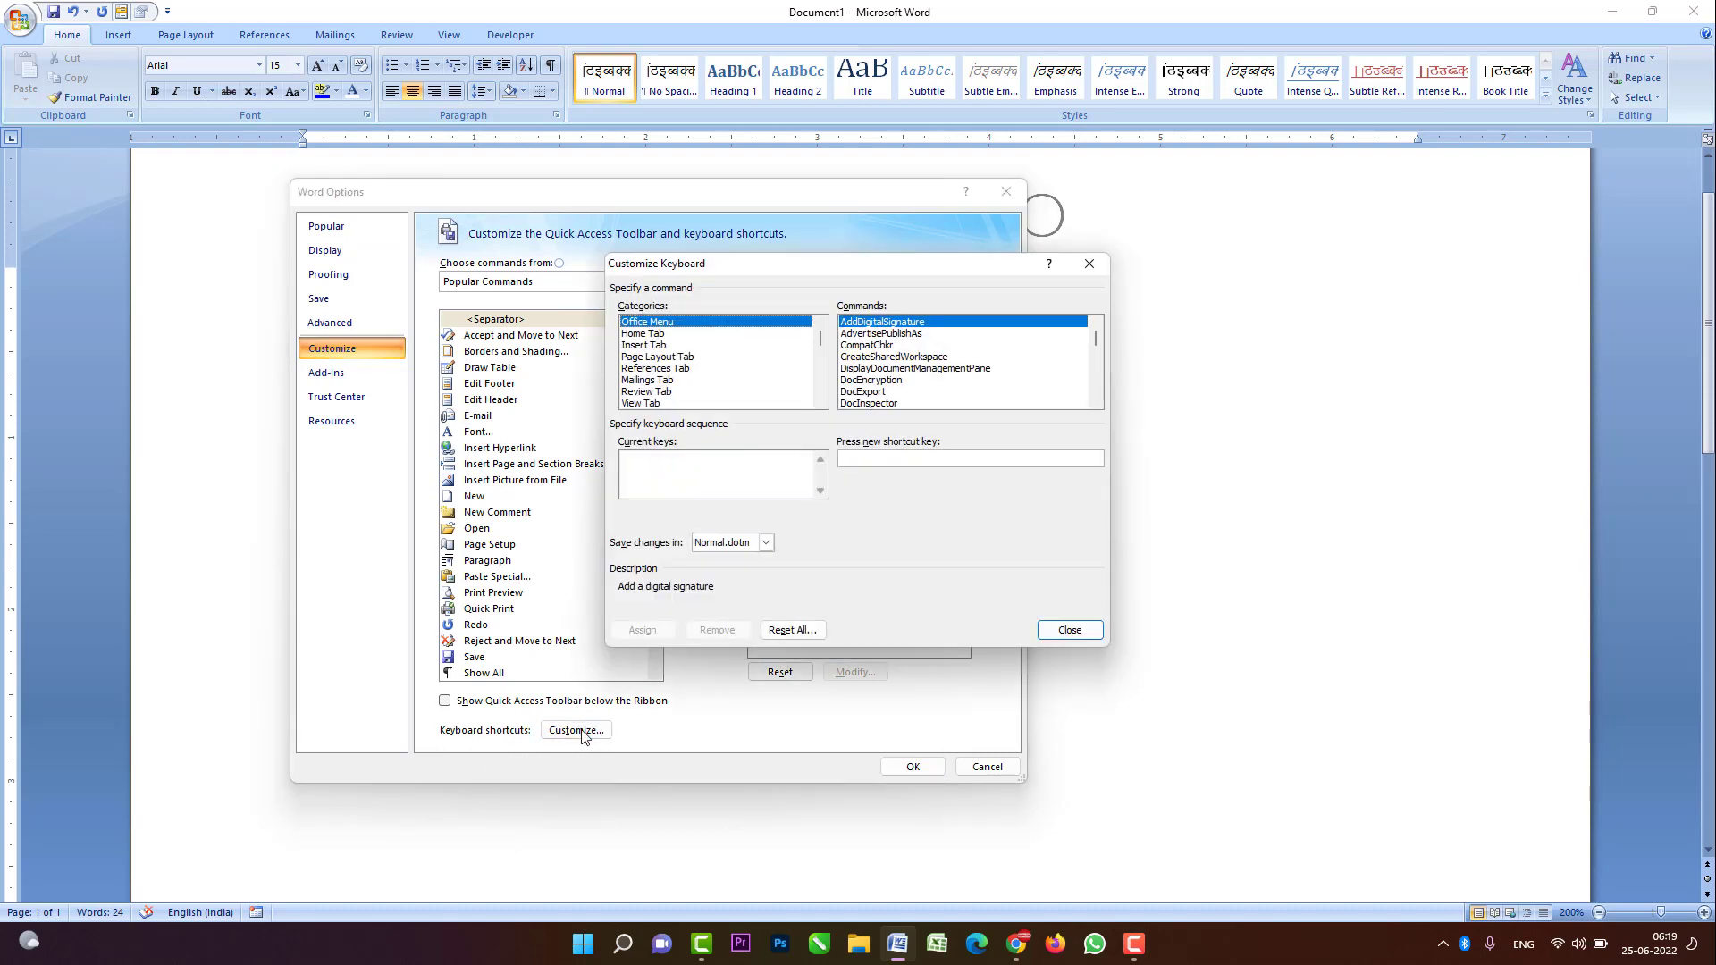
drag(814, 270, 626, 305)
click(492, 404)
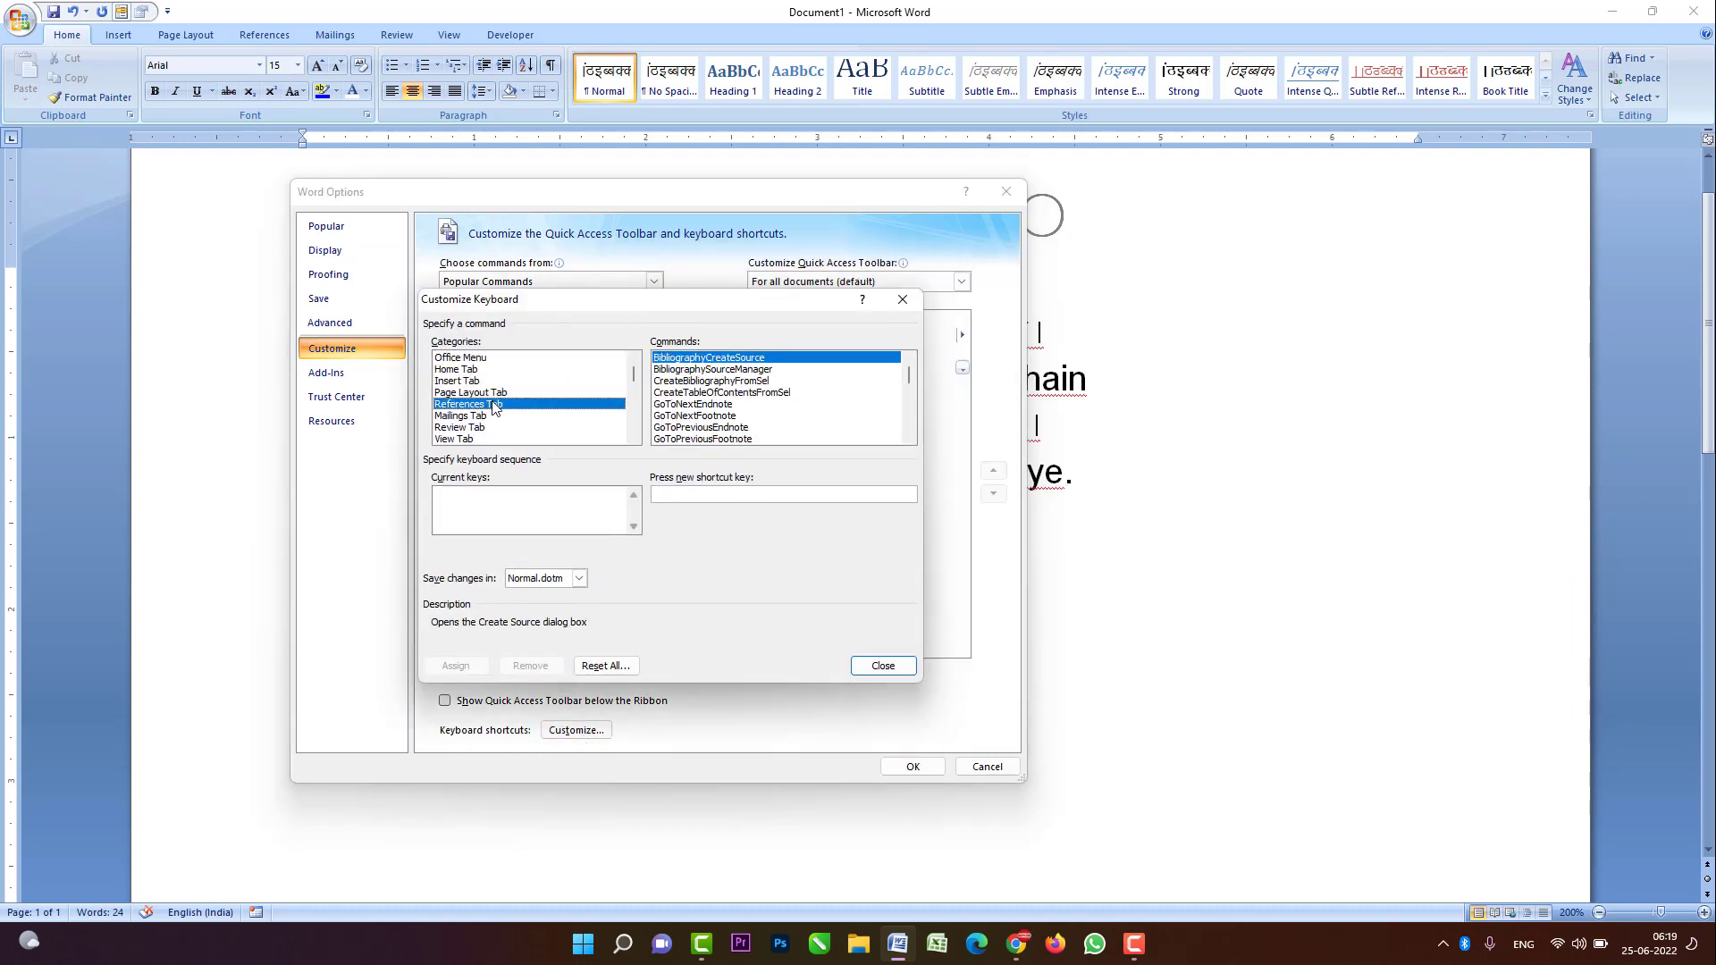
key(f)
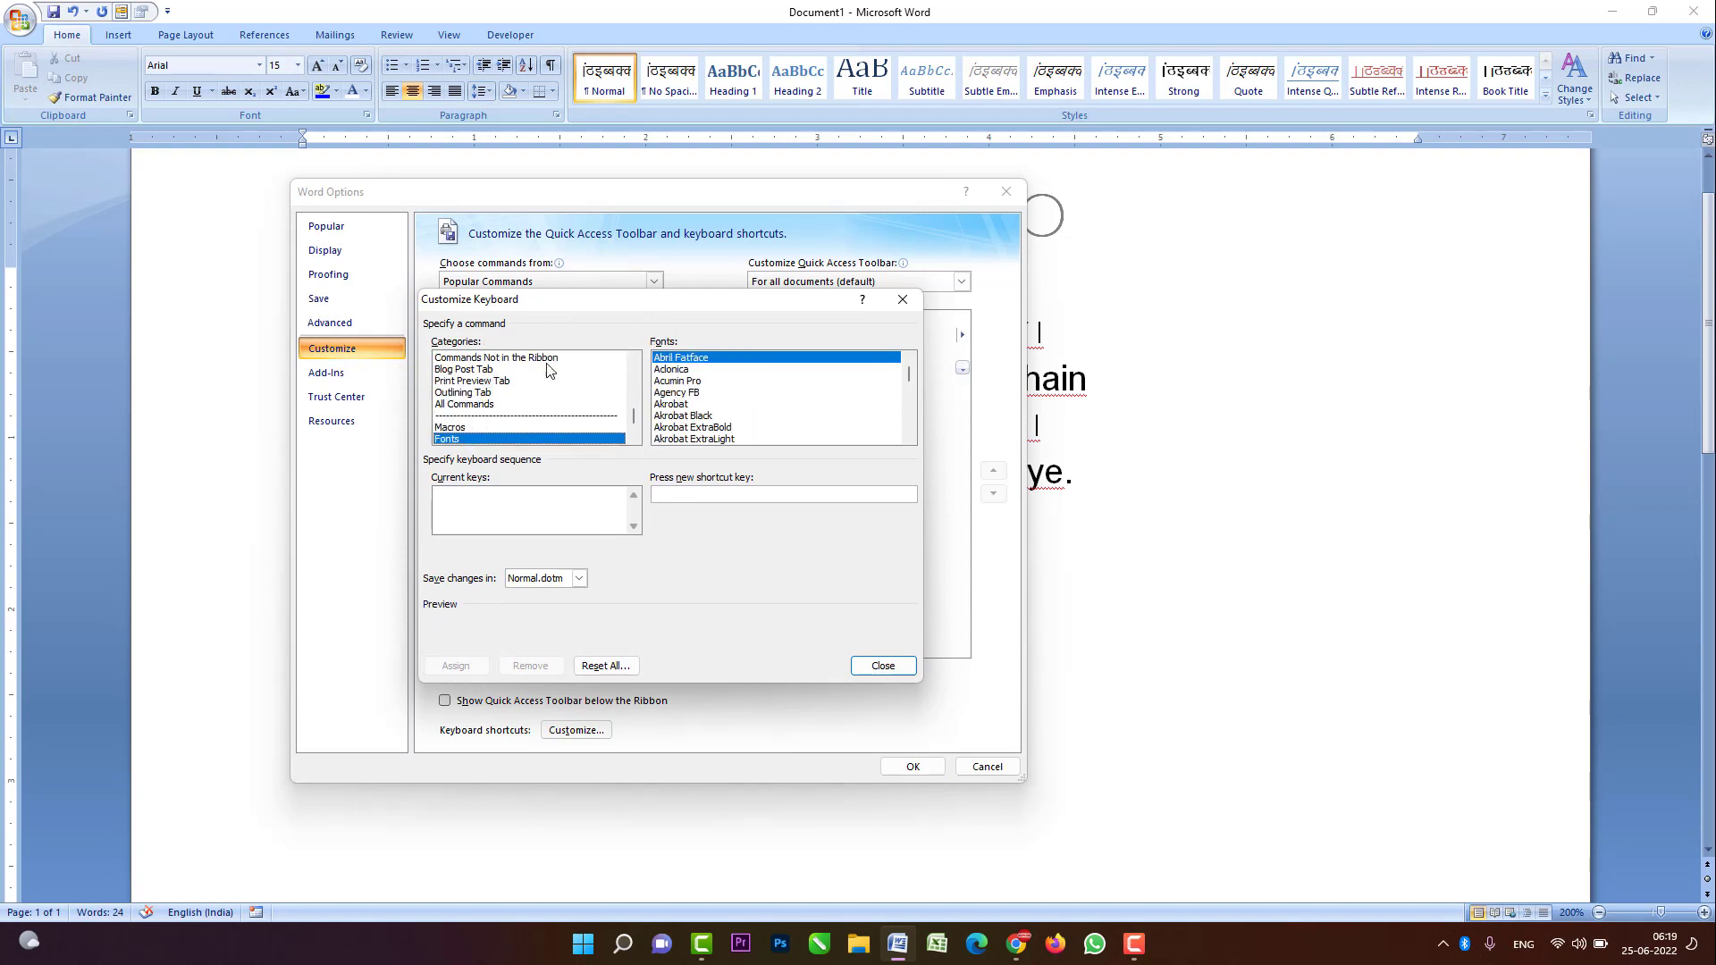
click(689, 382)
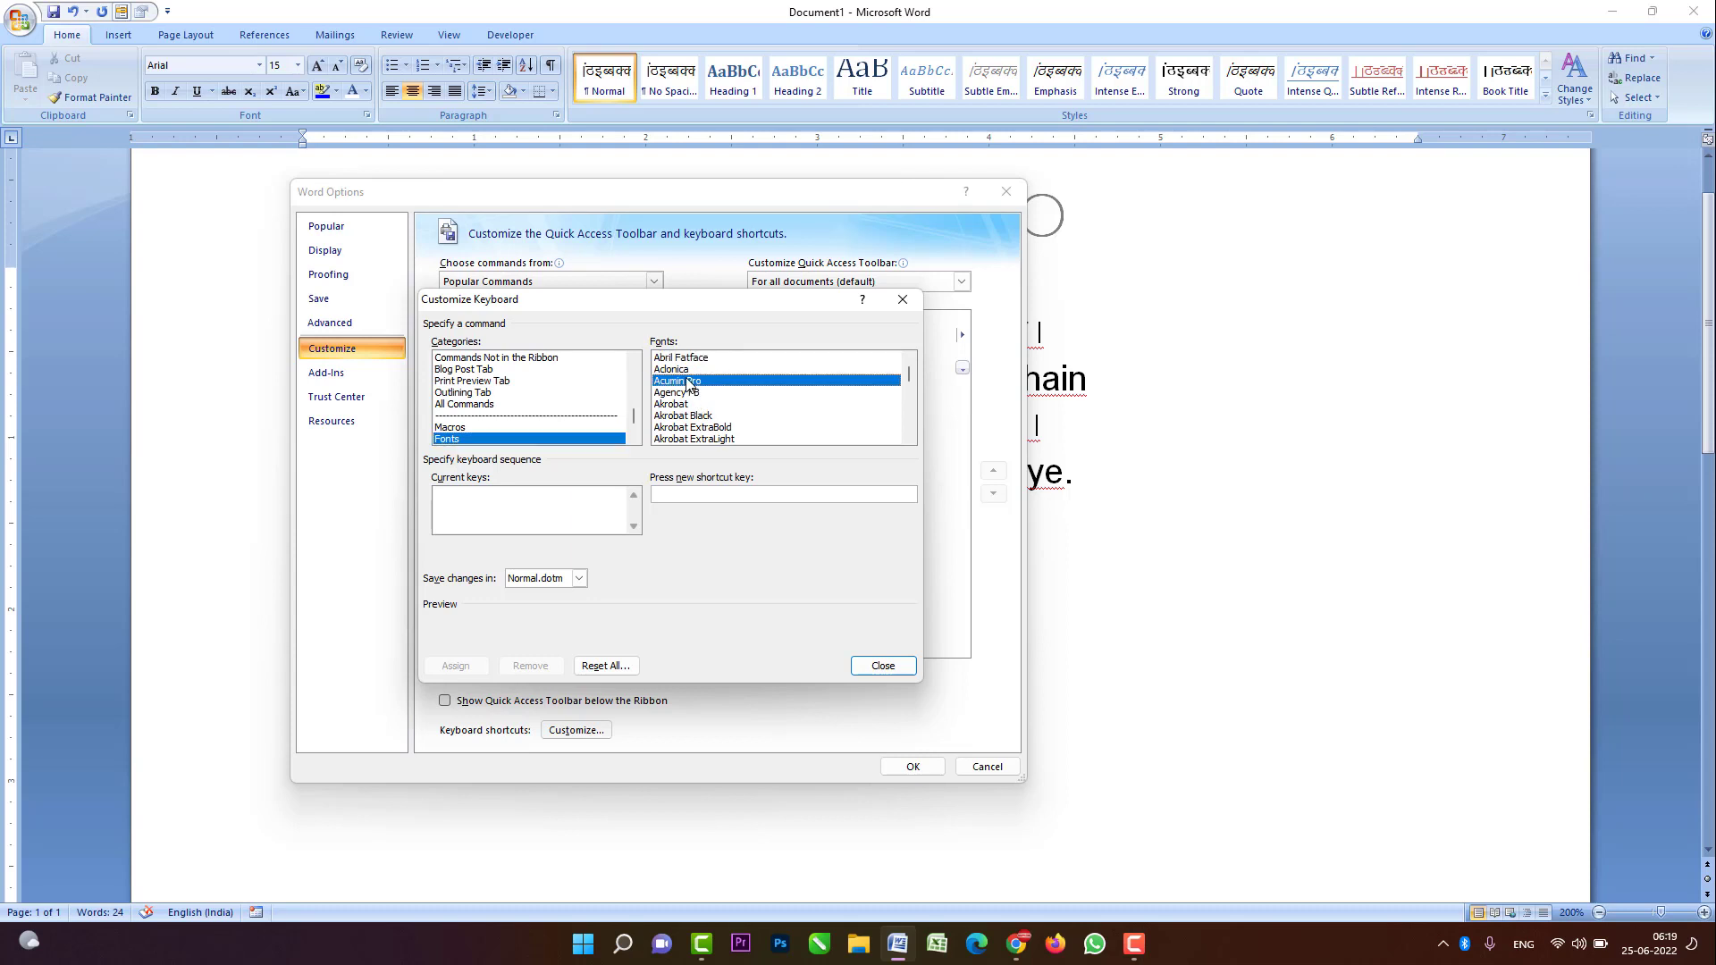
text(kruti)
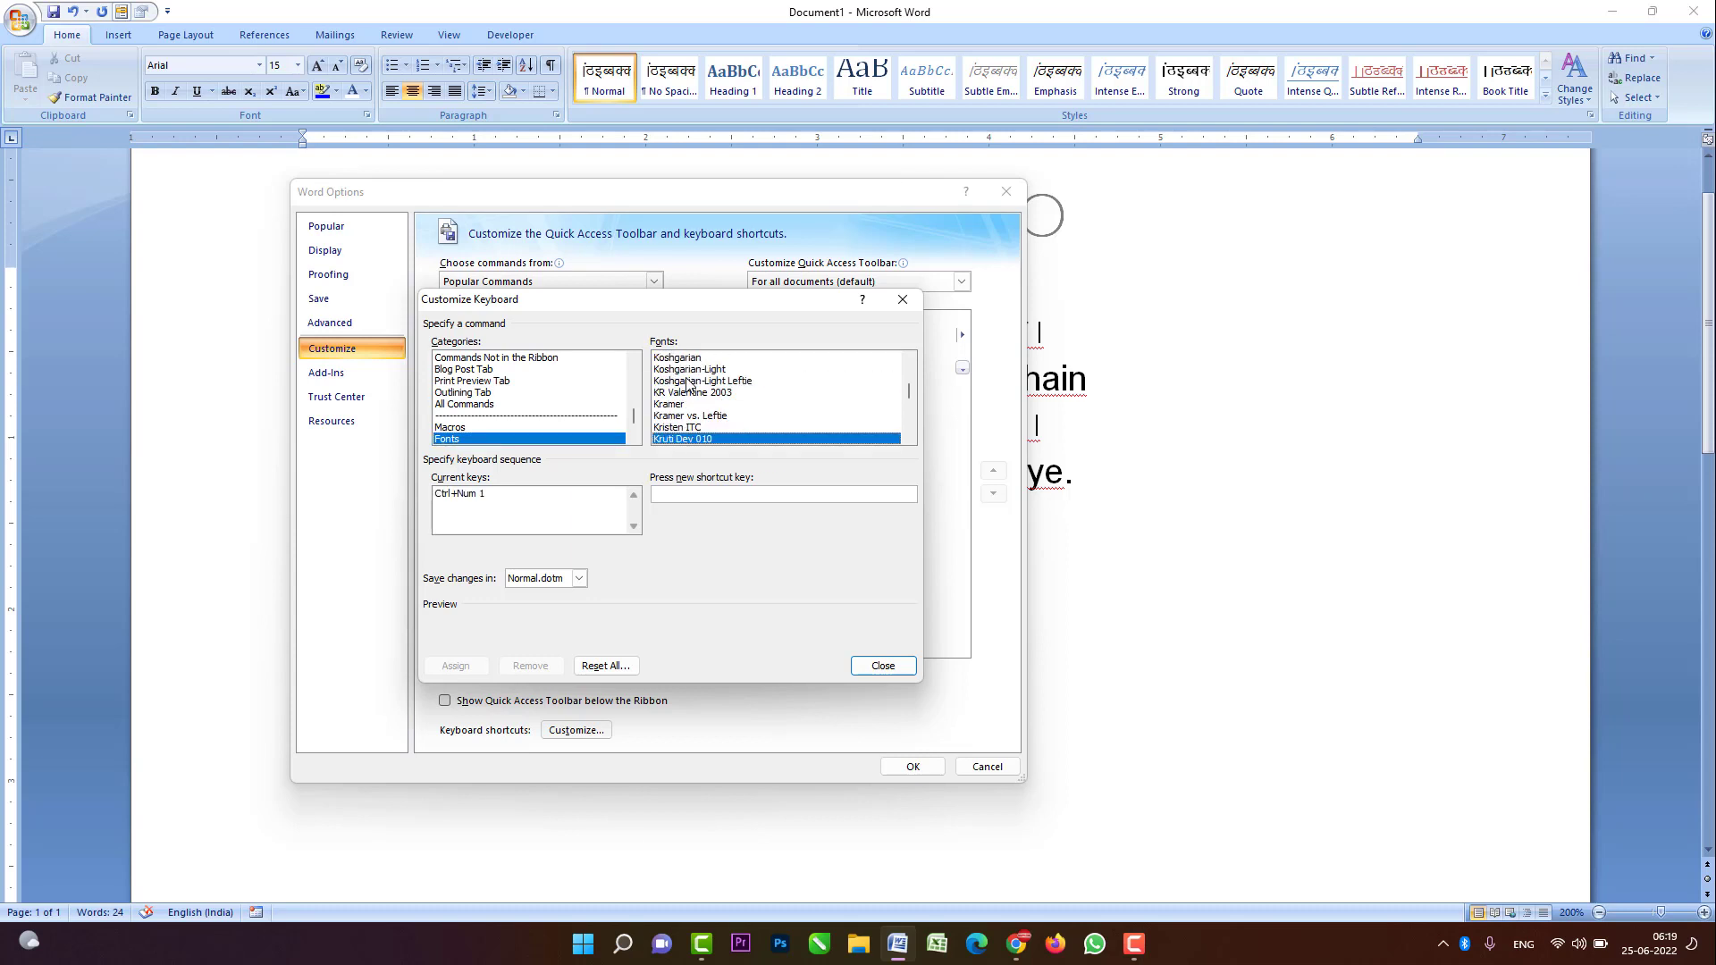
click(697, 497)
click(521, 495)
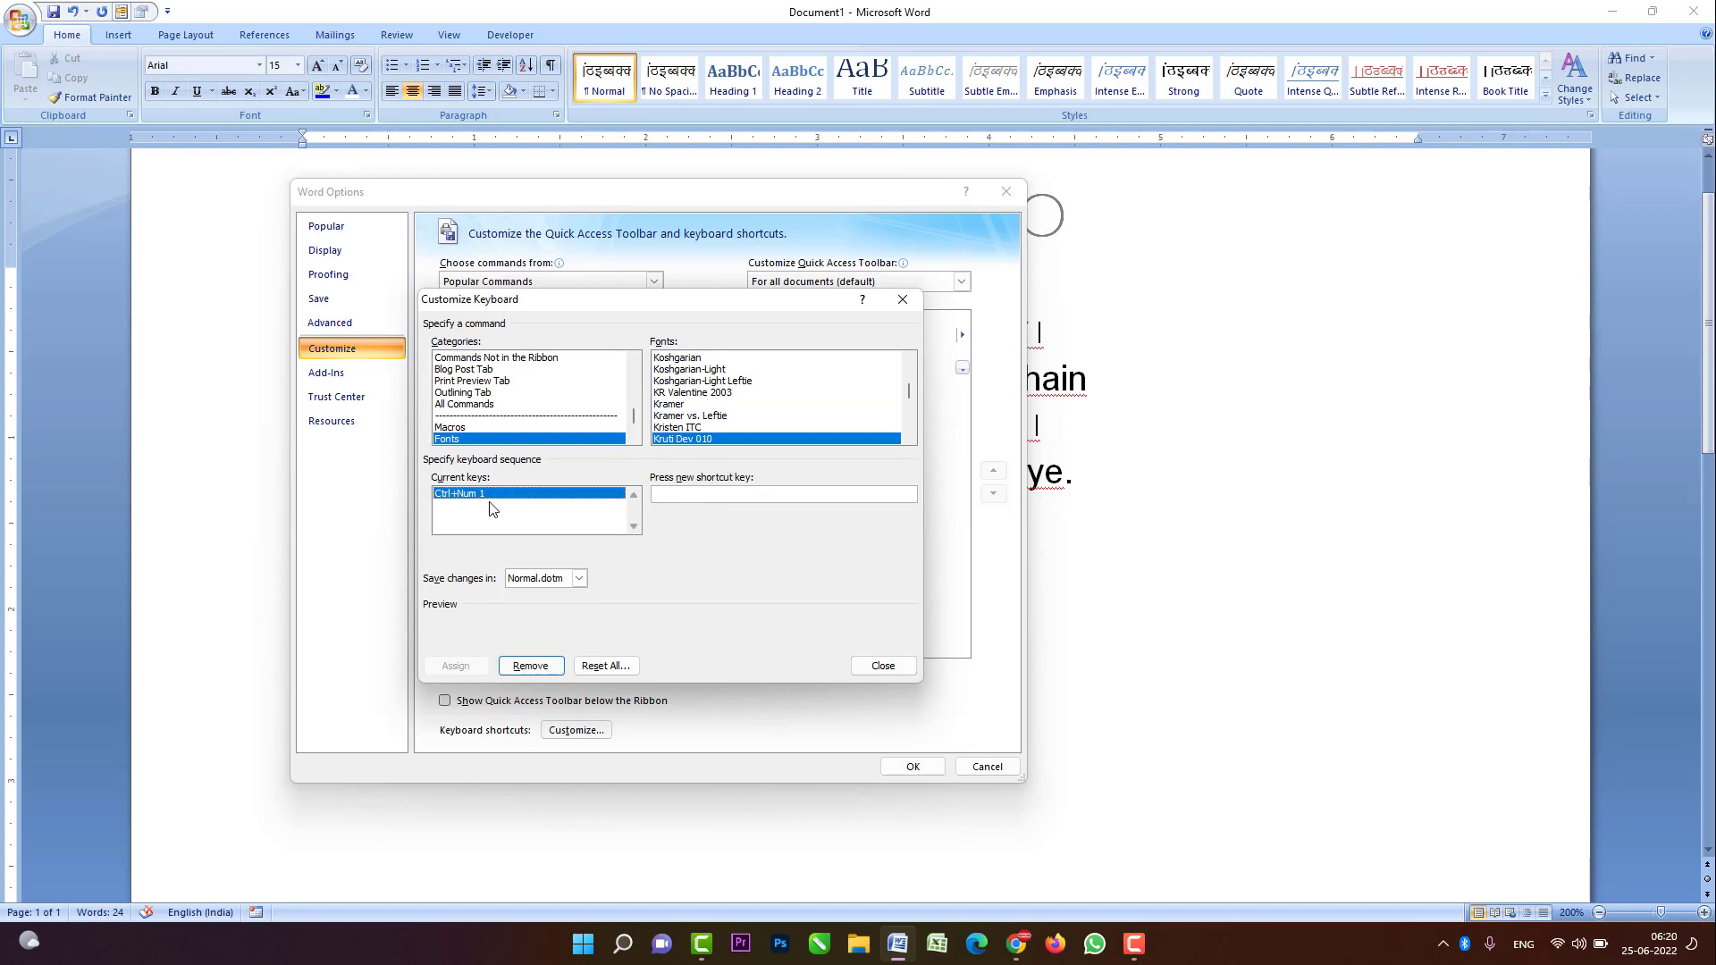
click(531, 667)
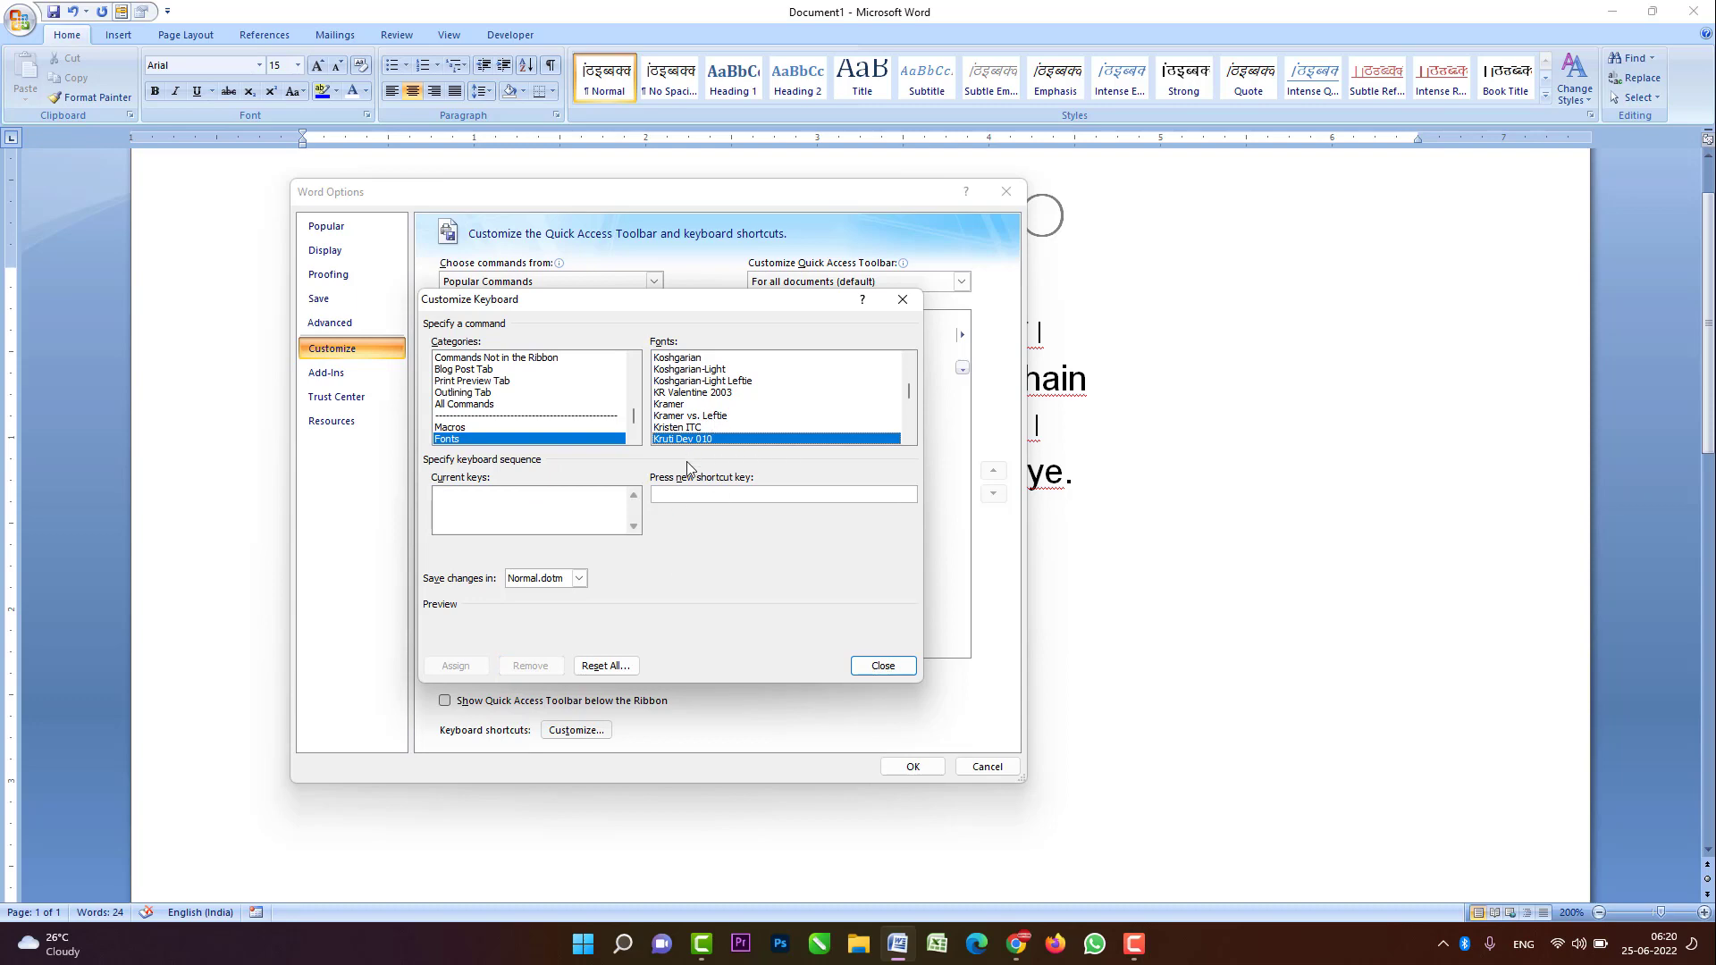
click(882, 666)
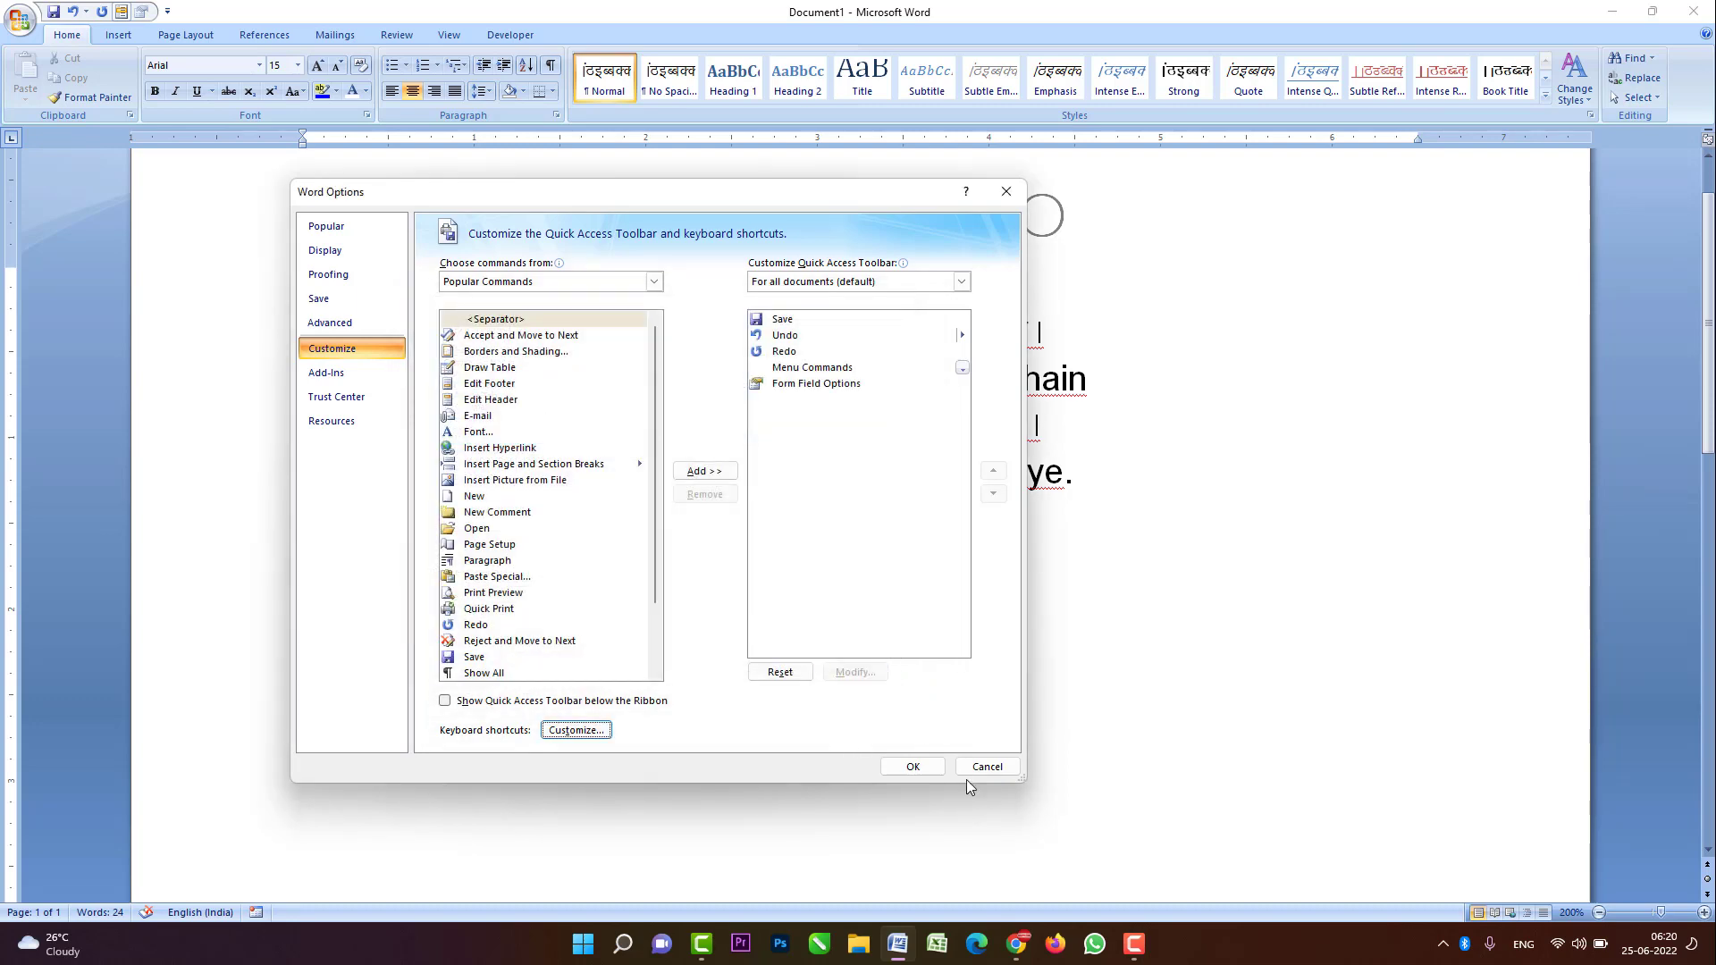
- Cancel Word Options and reopen Customize Keyboard from the Customize page
click(987, 767)
click(20, 18)
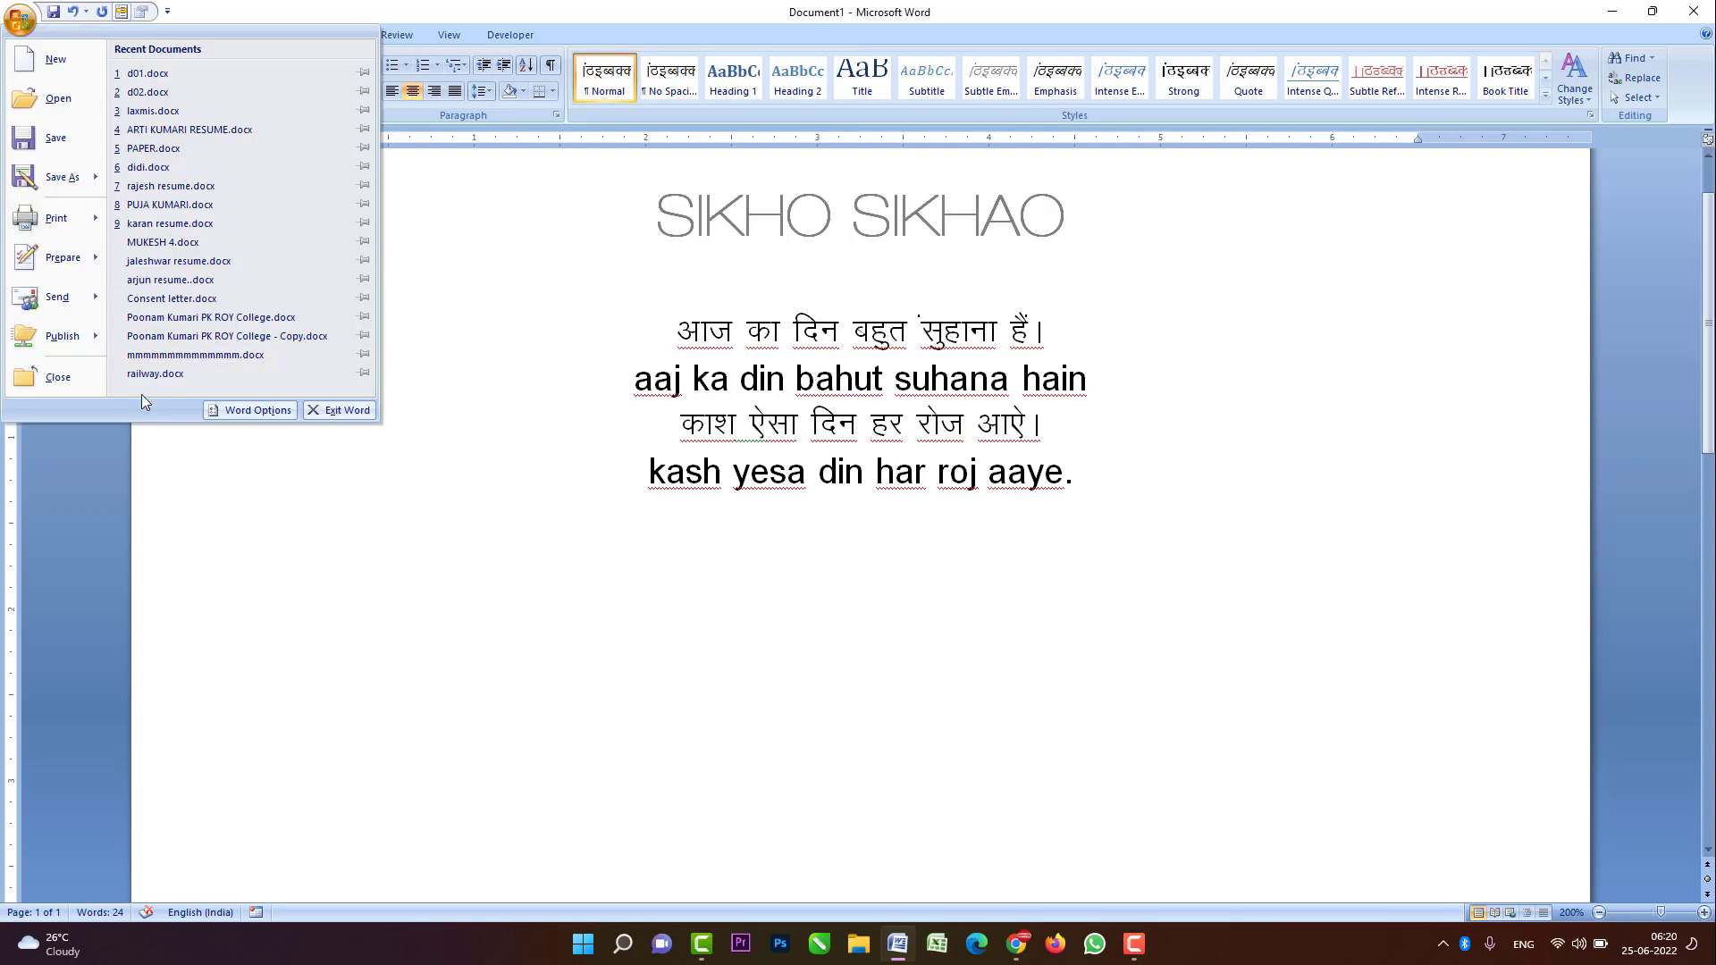
click(253, 412)
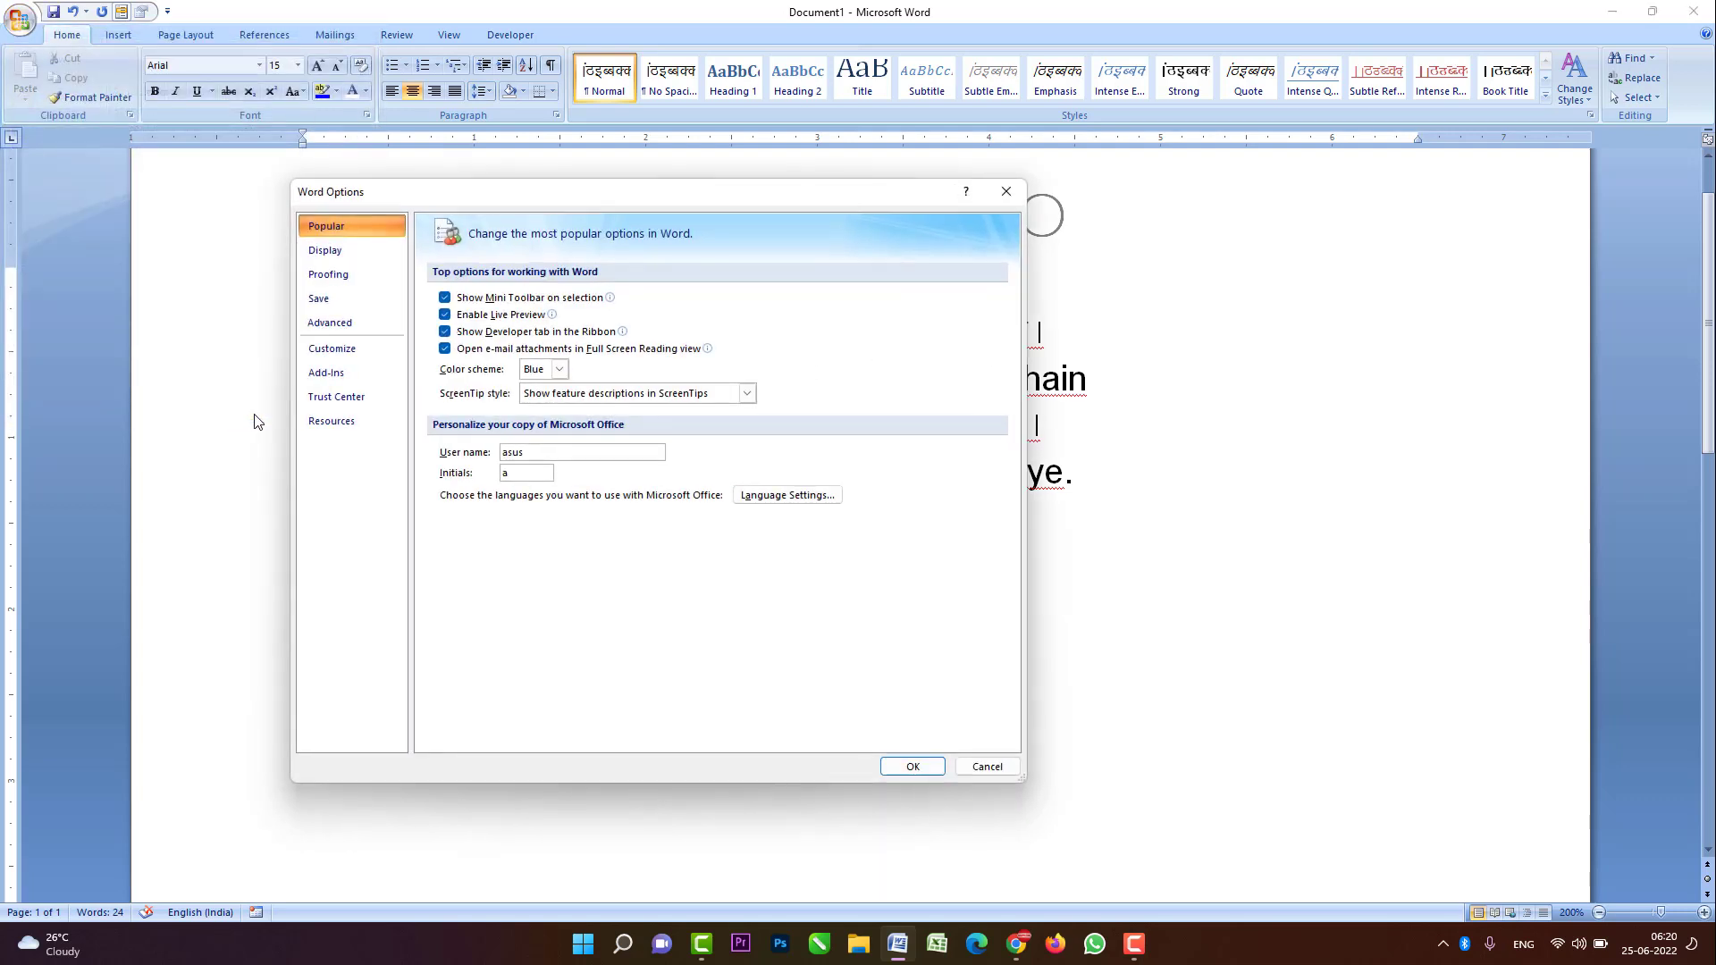
click(350, 356)
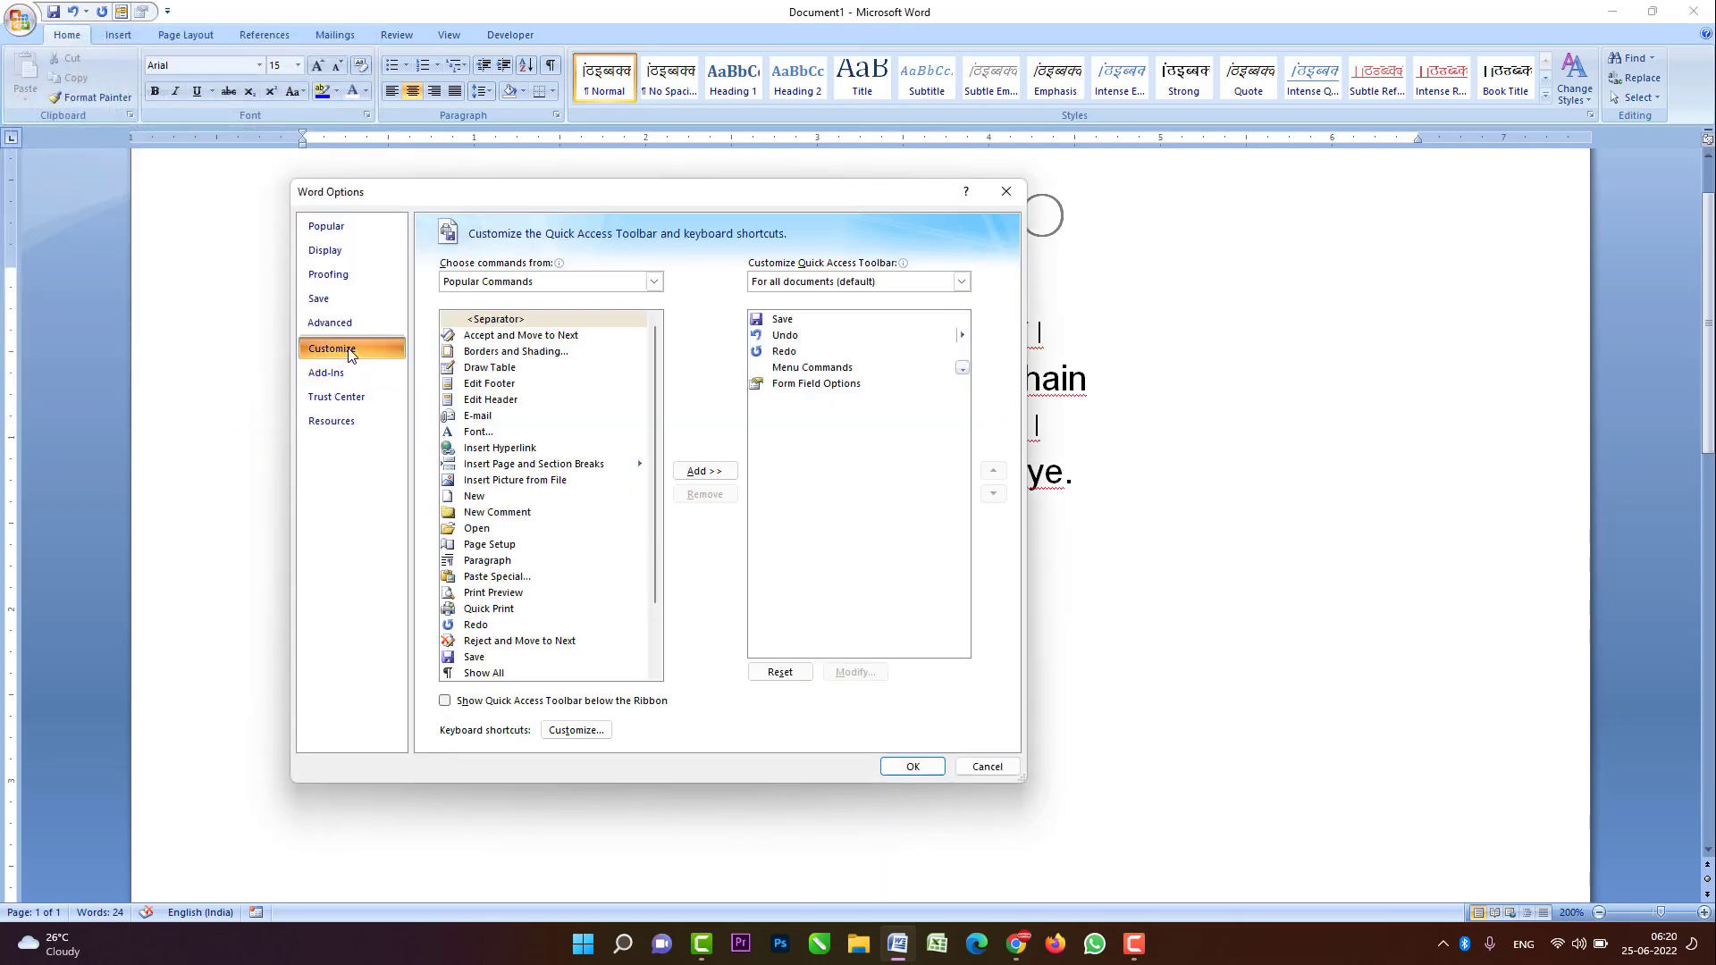
click(577, 731)
- Assign Ctrl+Num 1 to the Kruti Dev 010 font under the Fonts category
click(474, 382)
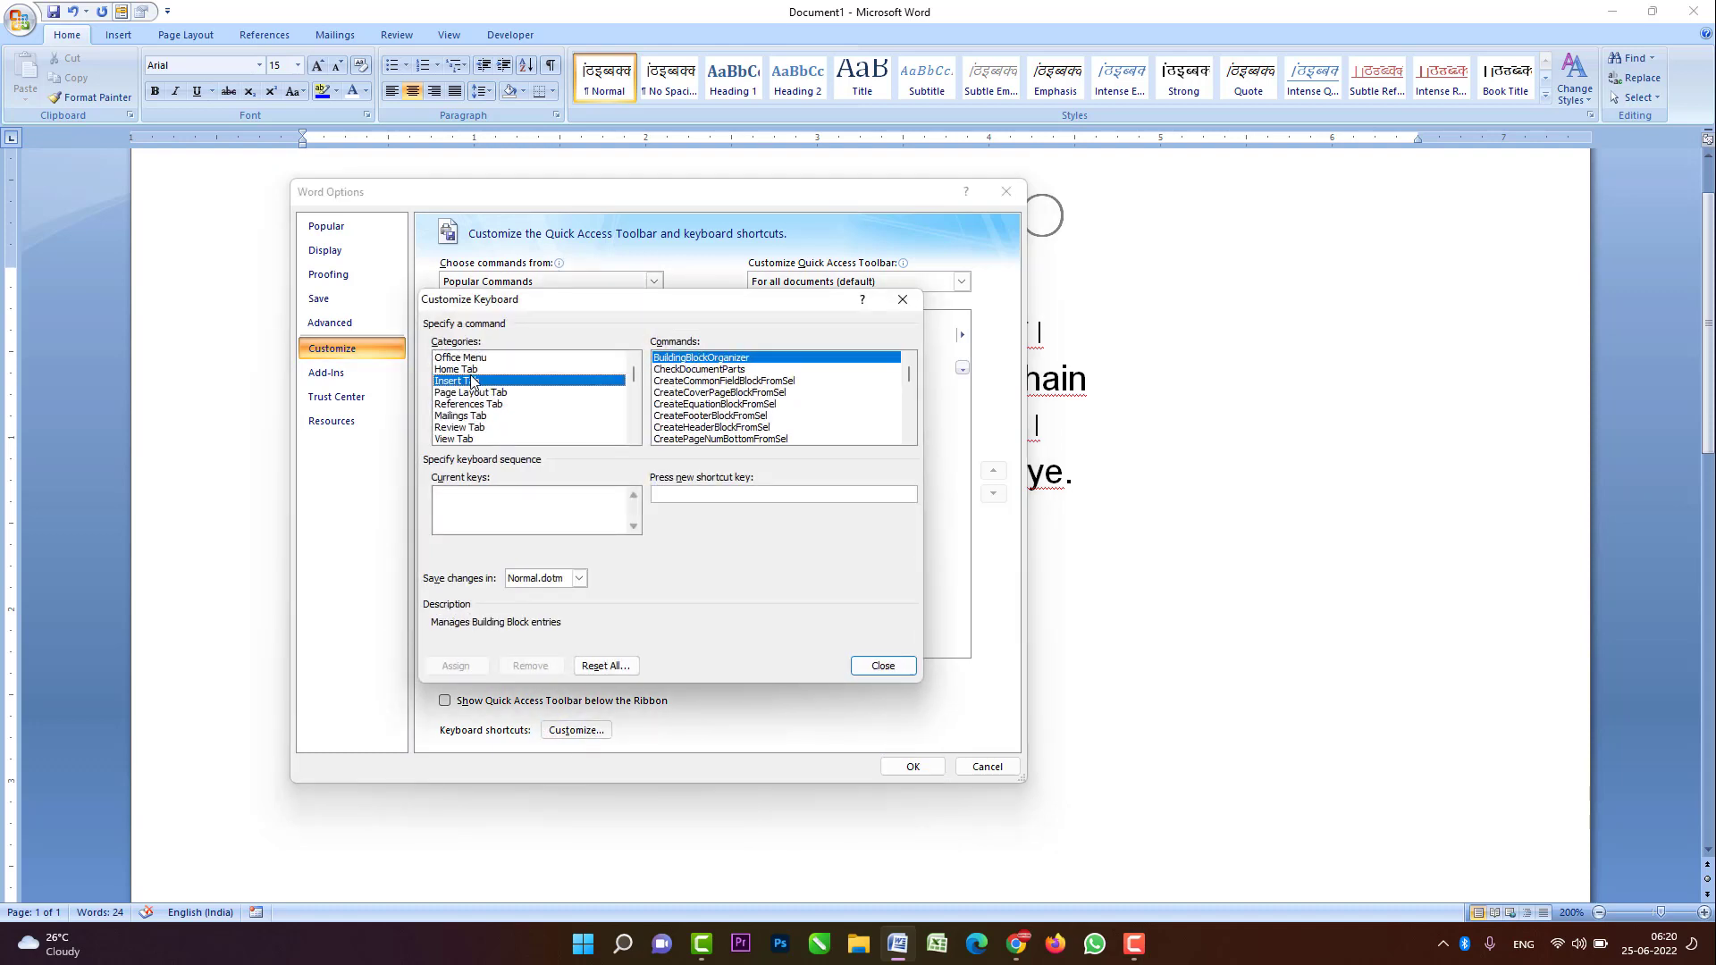
key(End)
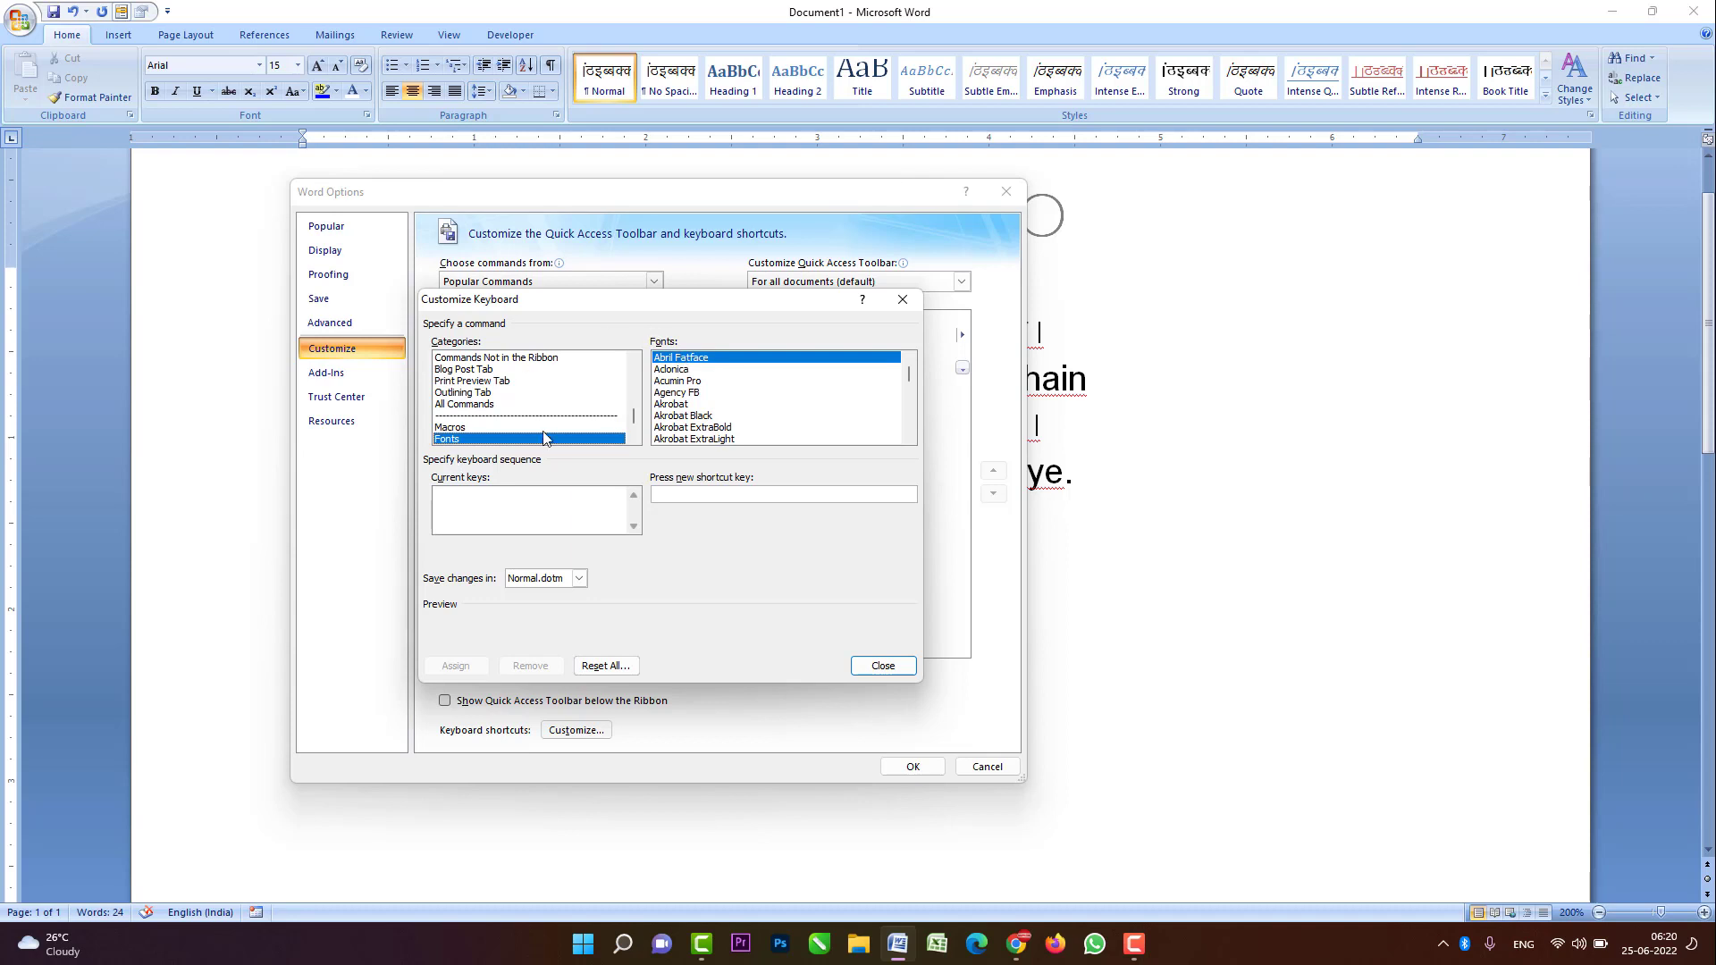
click(722, 406)
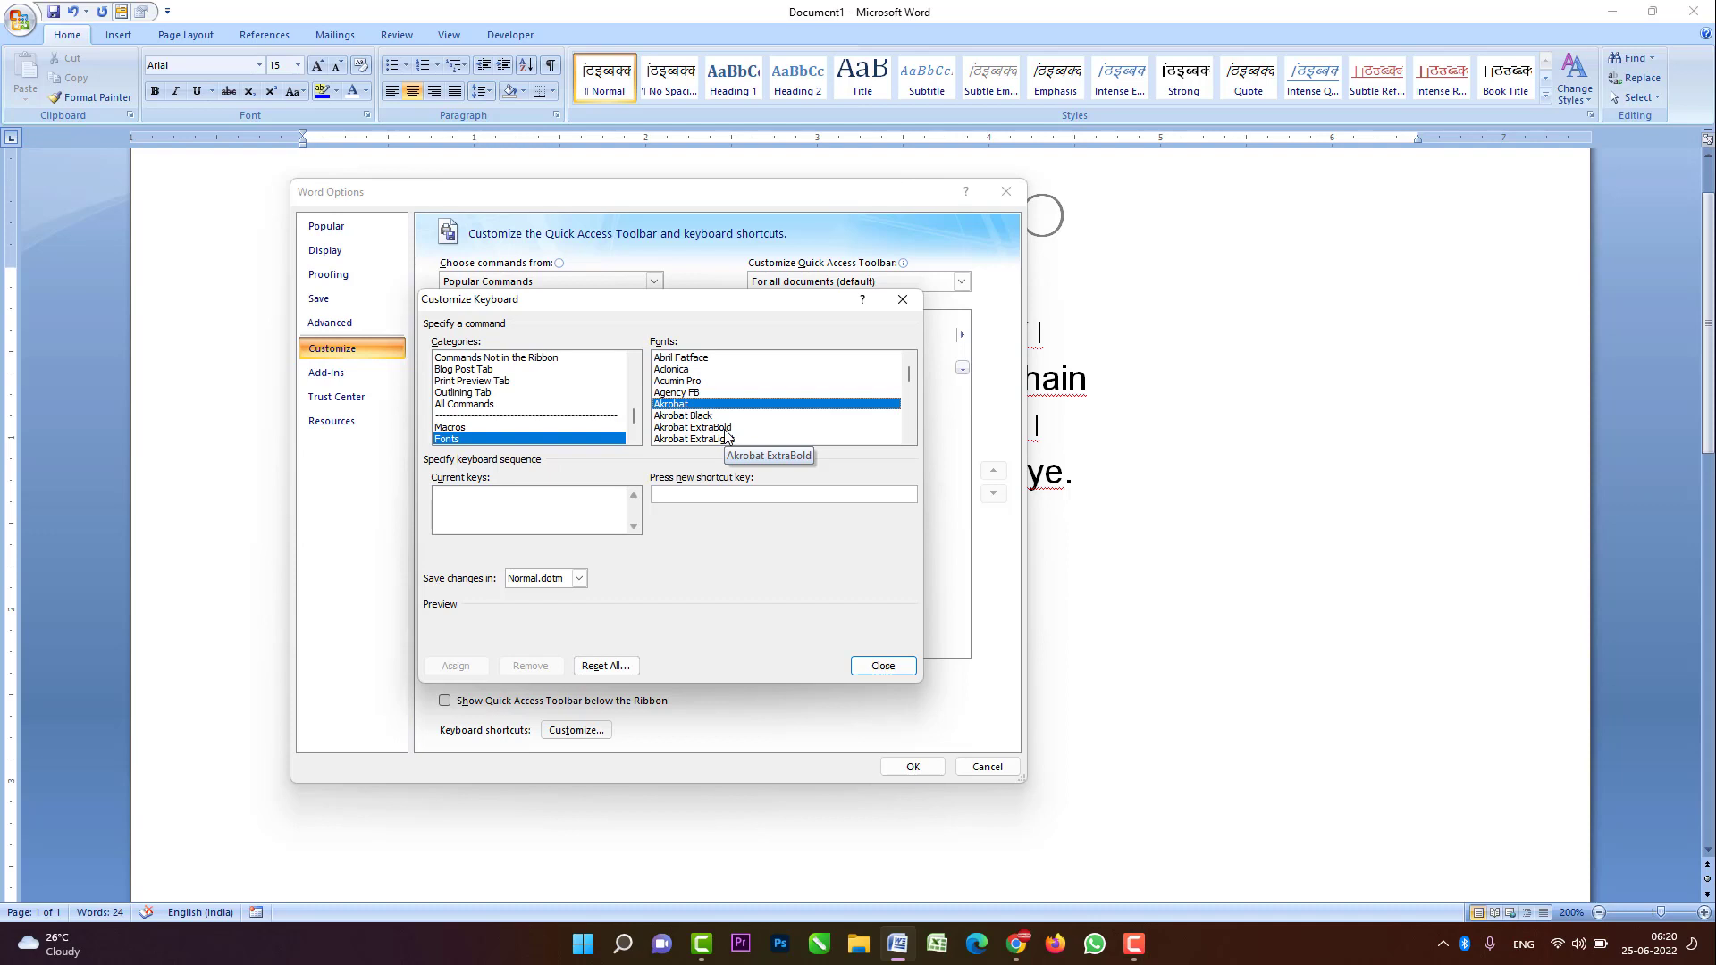
text(kruti)
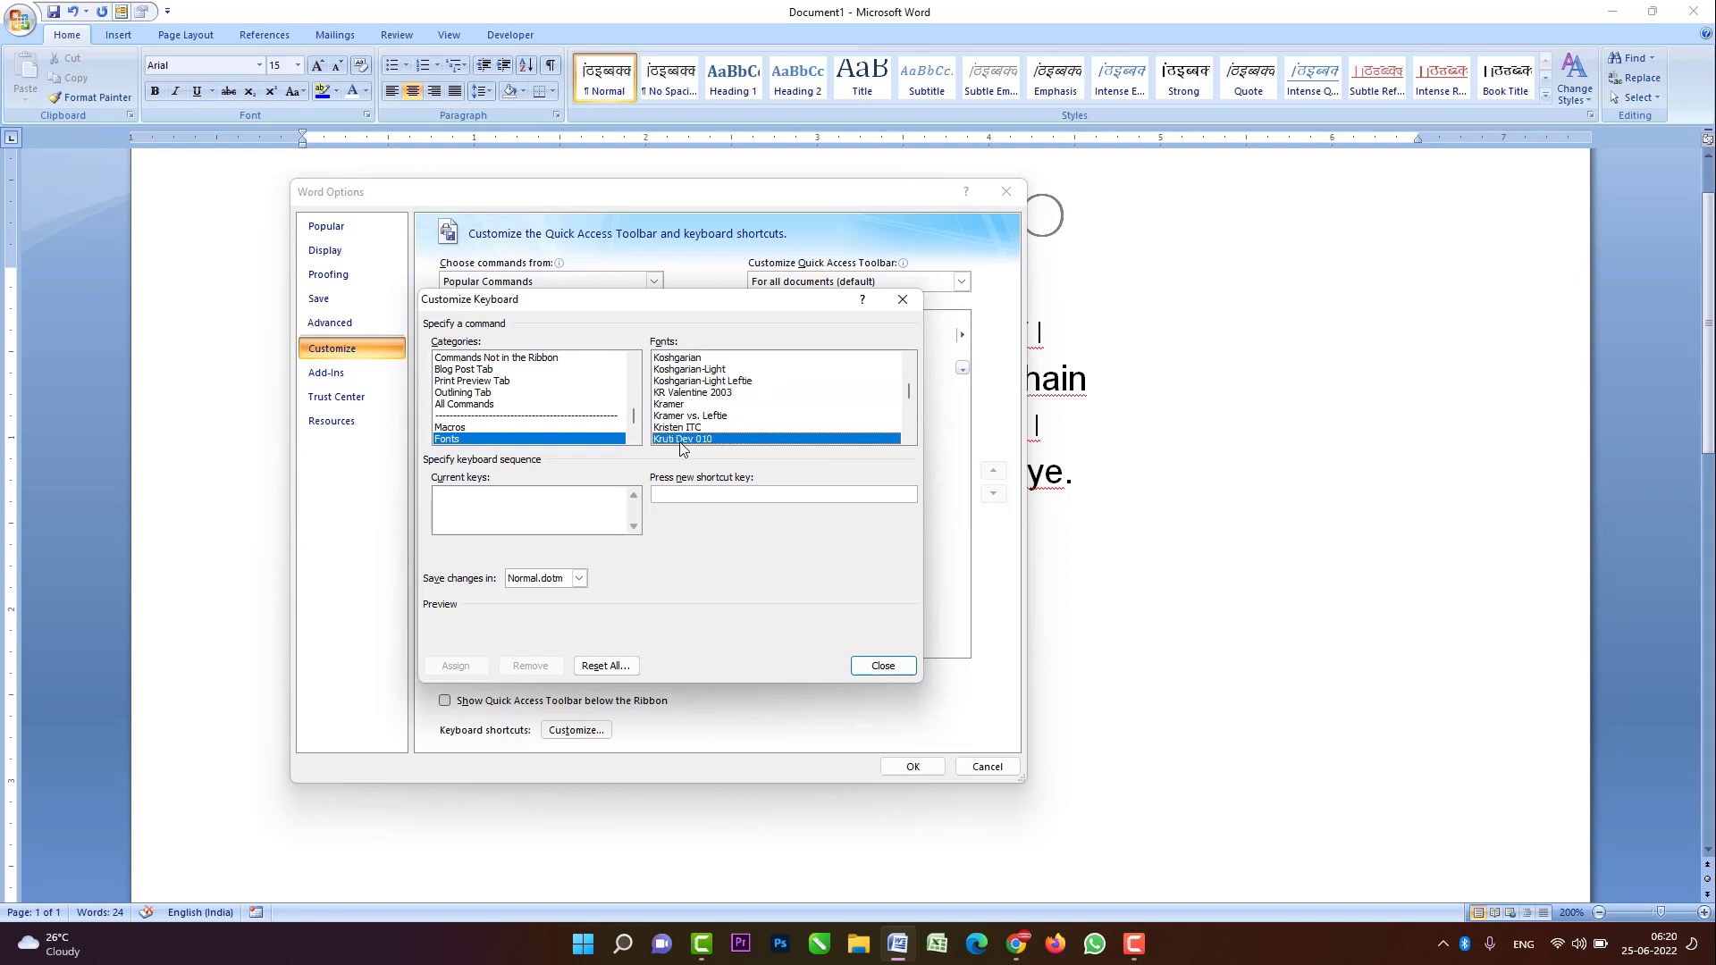
click(714, 493)
key(ctrl+KP_1)
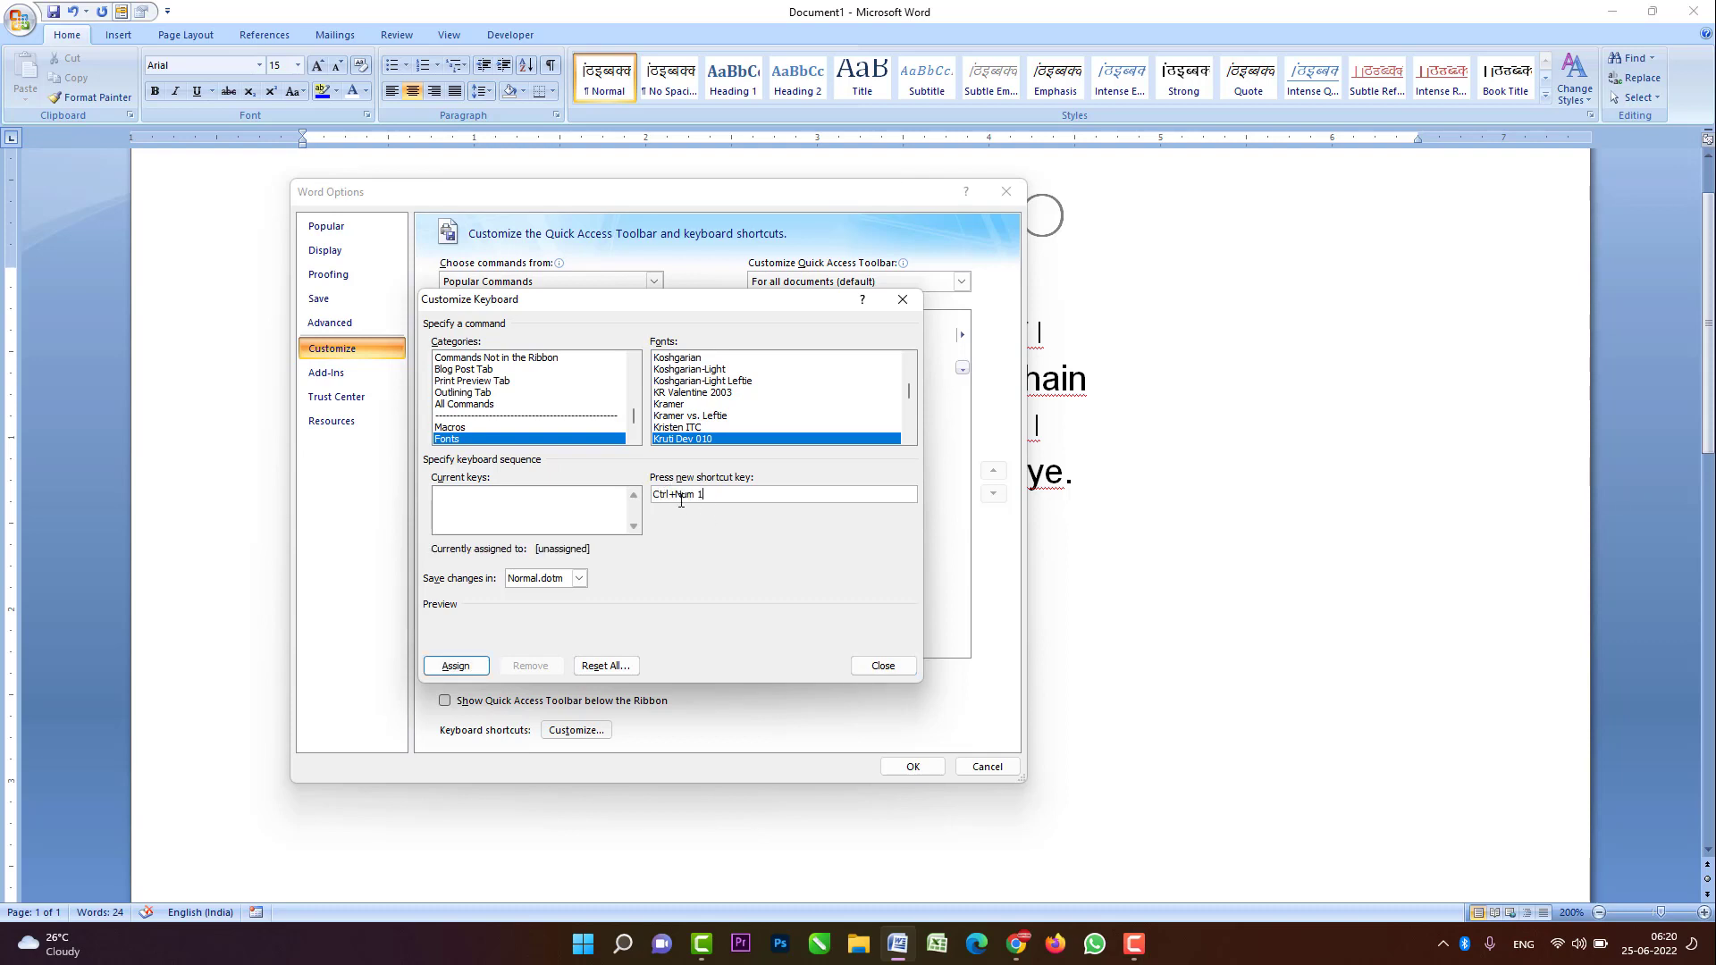
click(456, 666)
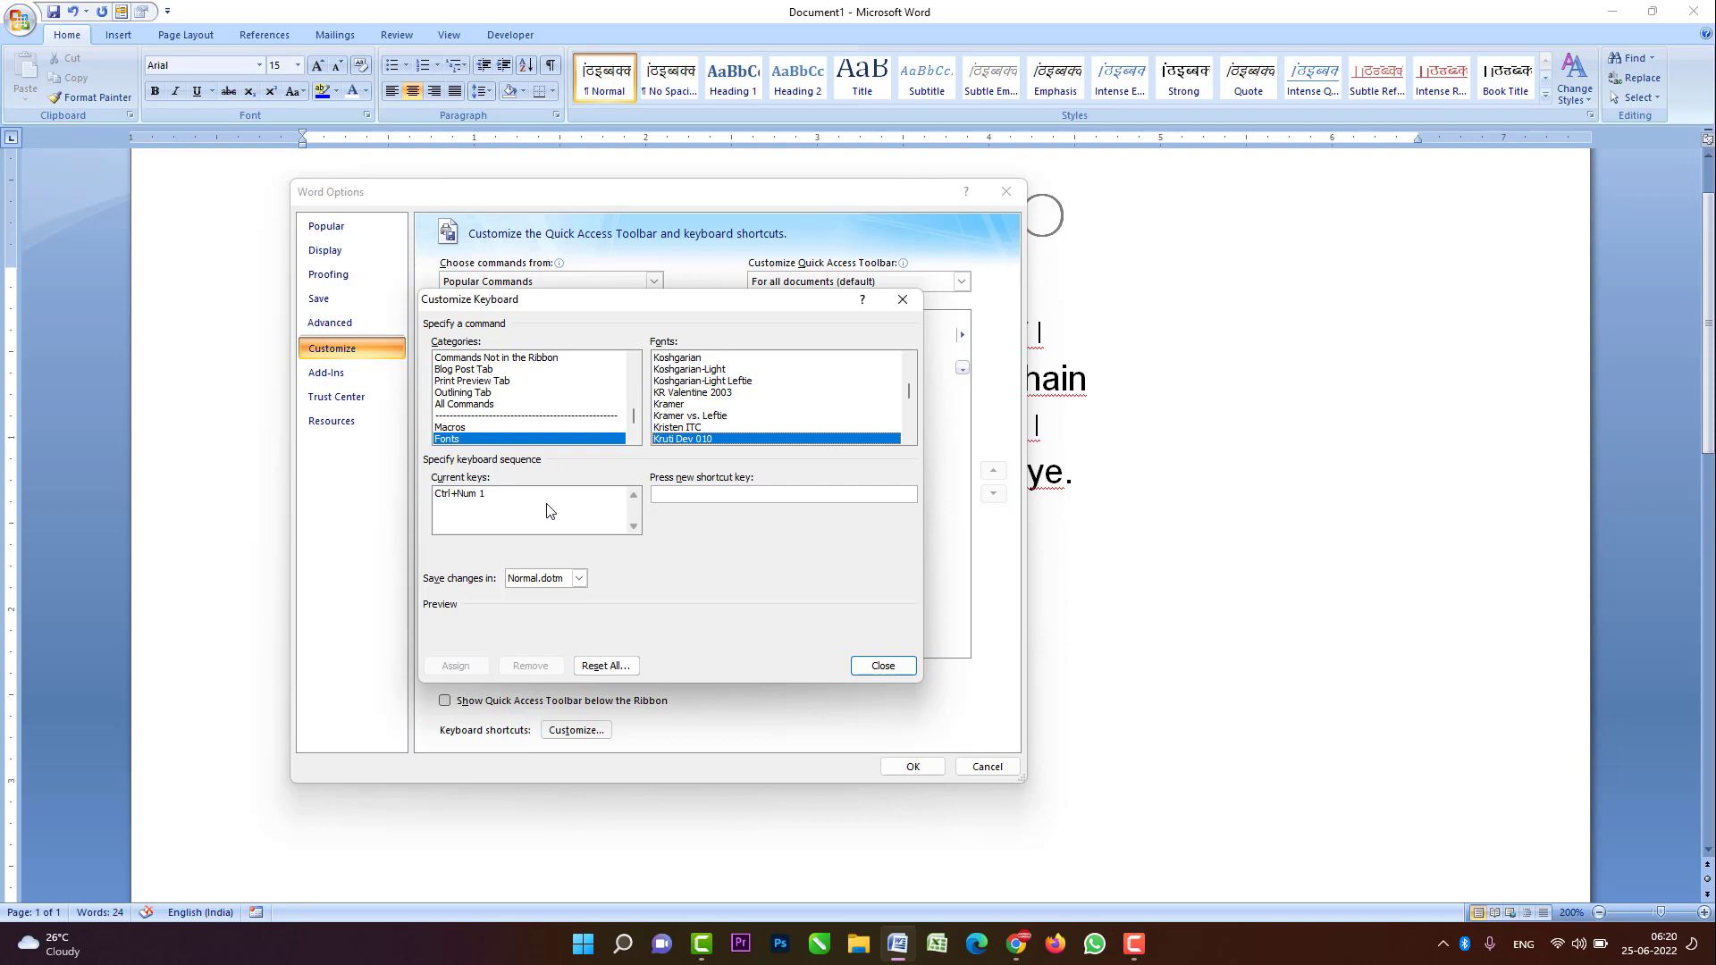
click(670, 393)
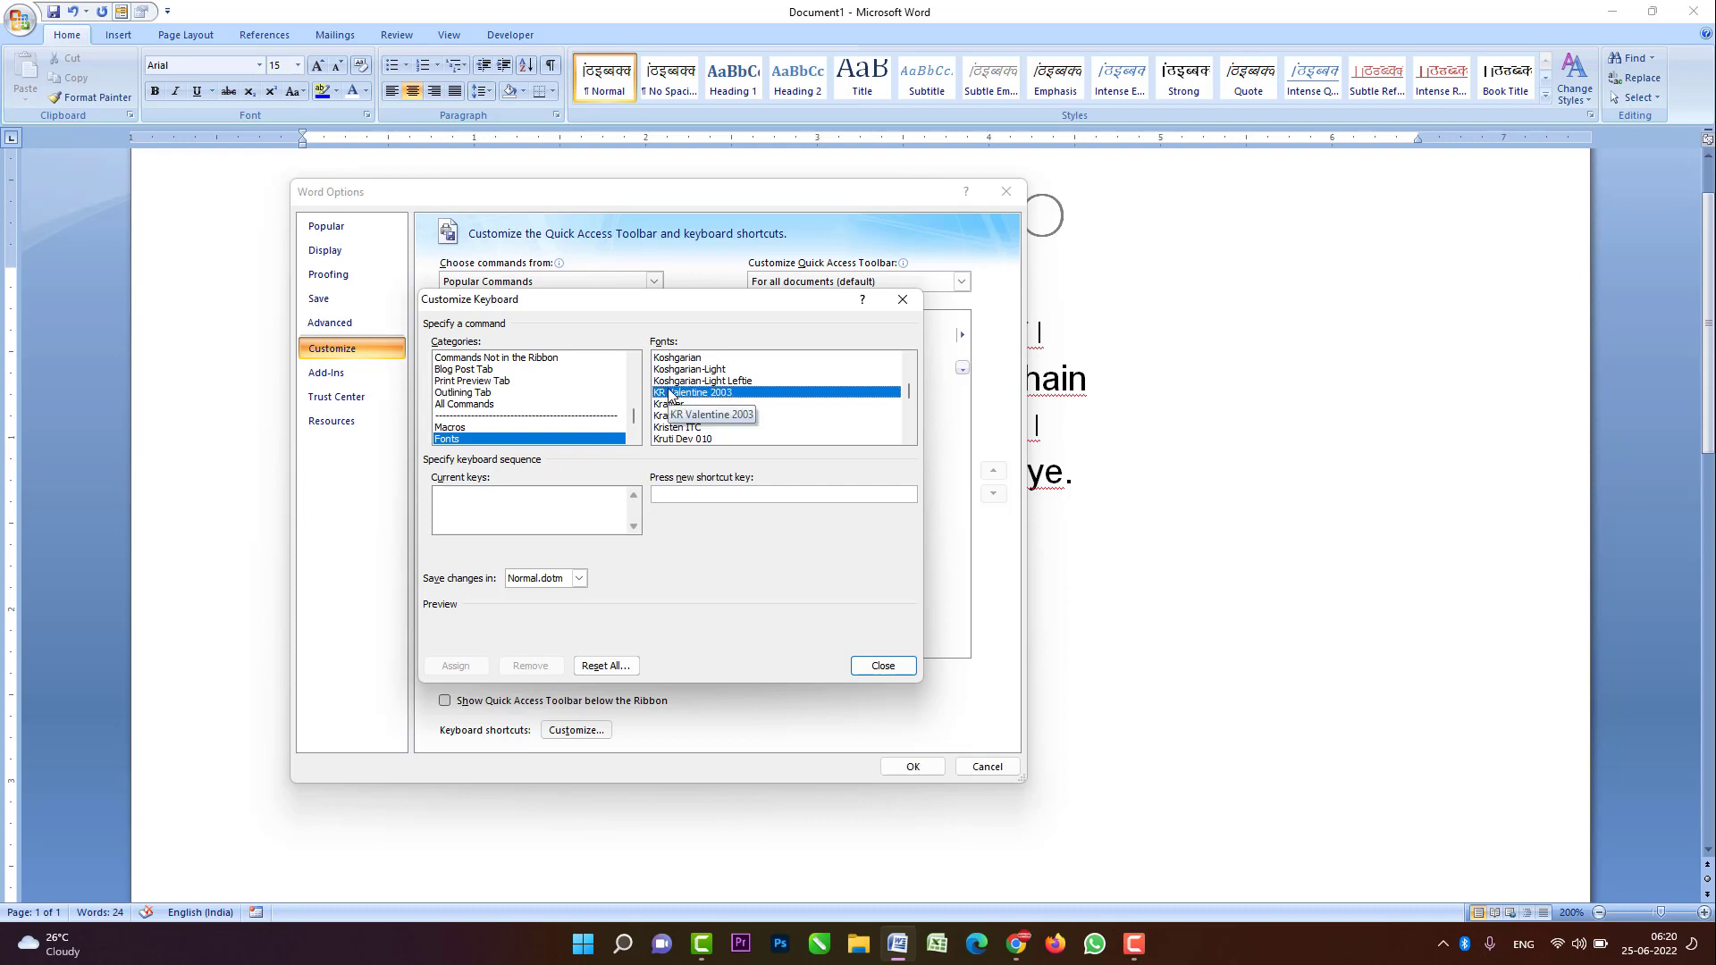
- Replace Arial's shortcut with a fresh Ctrl+Num 2 and close both options dialogs
text(arial)
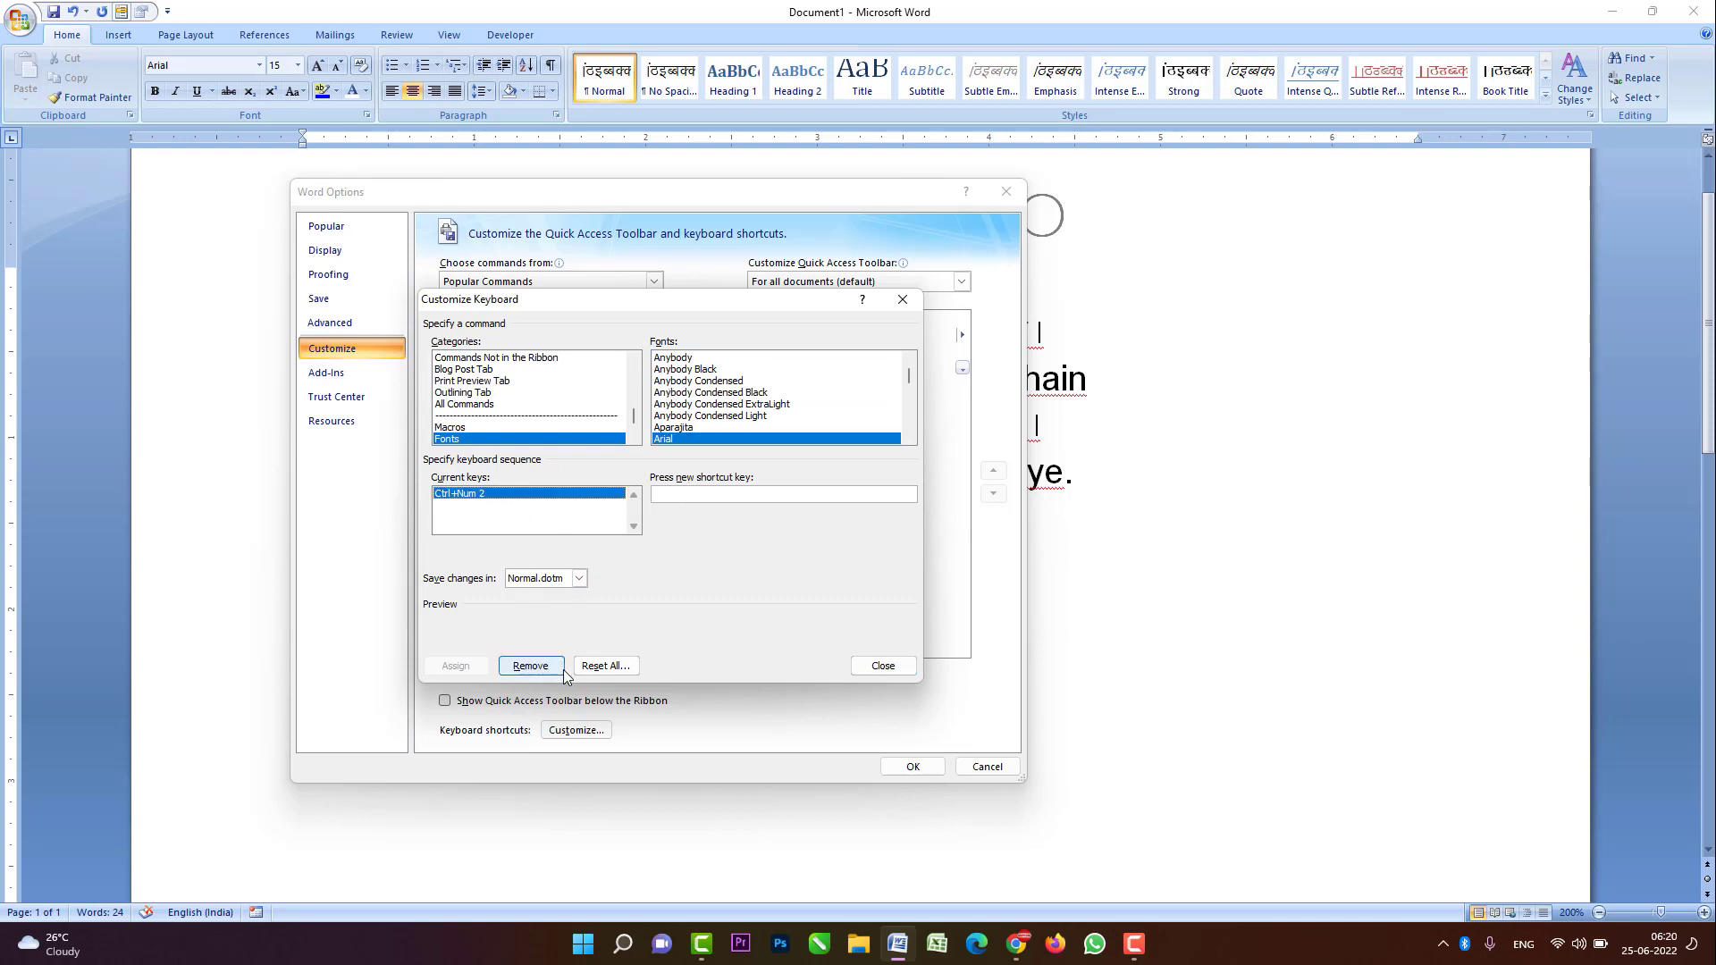
click(531, 666)
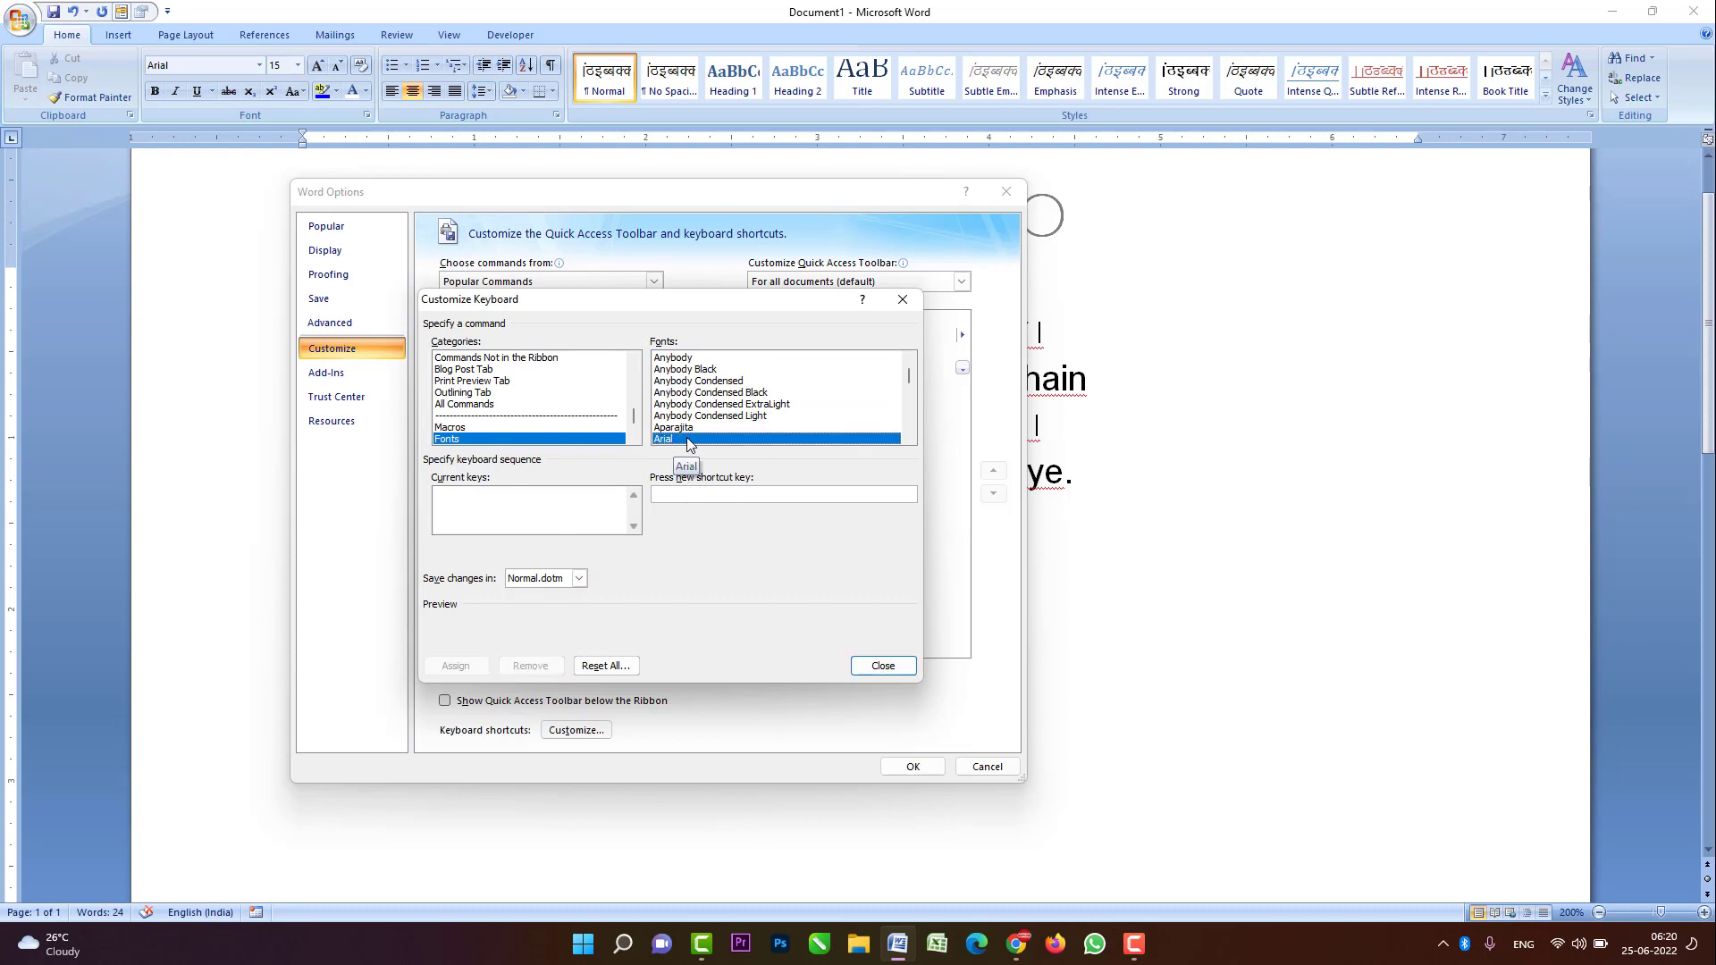
click(687, 494)
key(ctrl+KP_2)
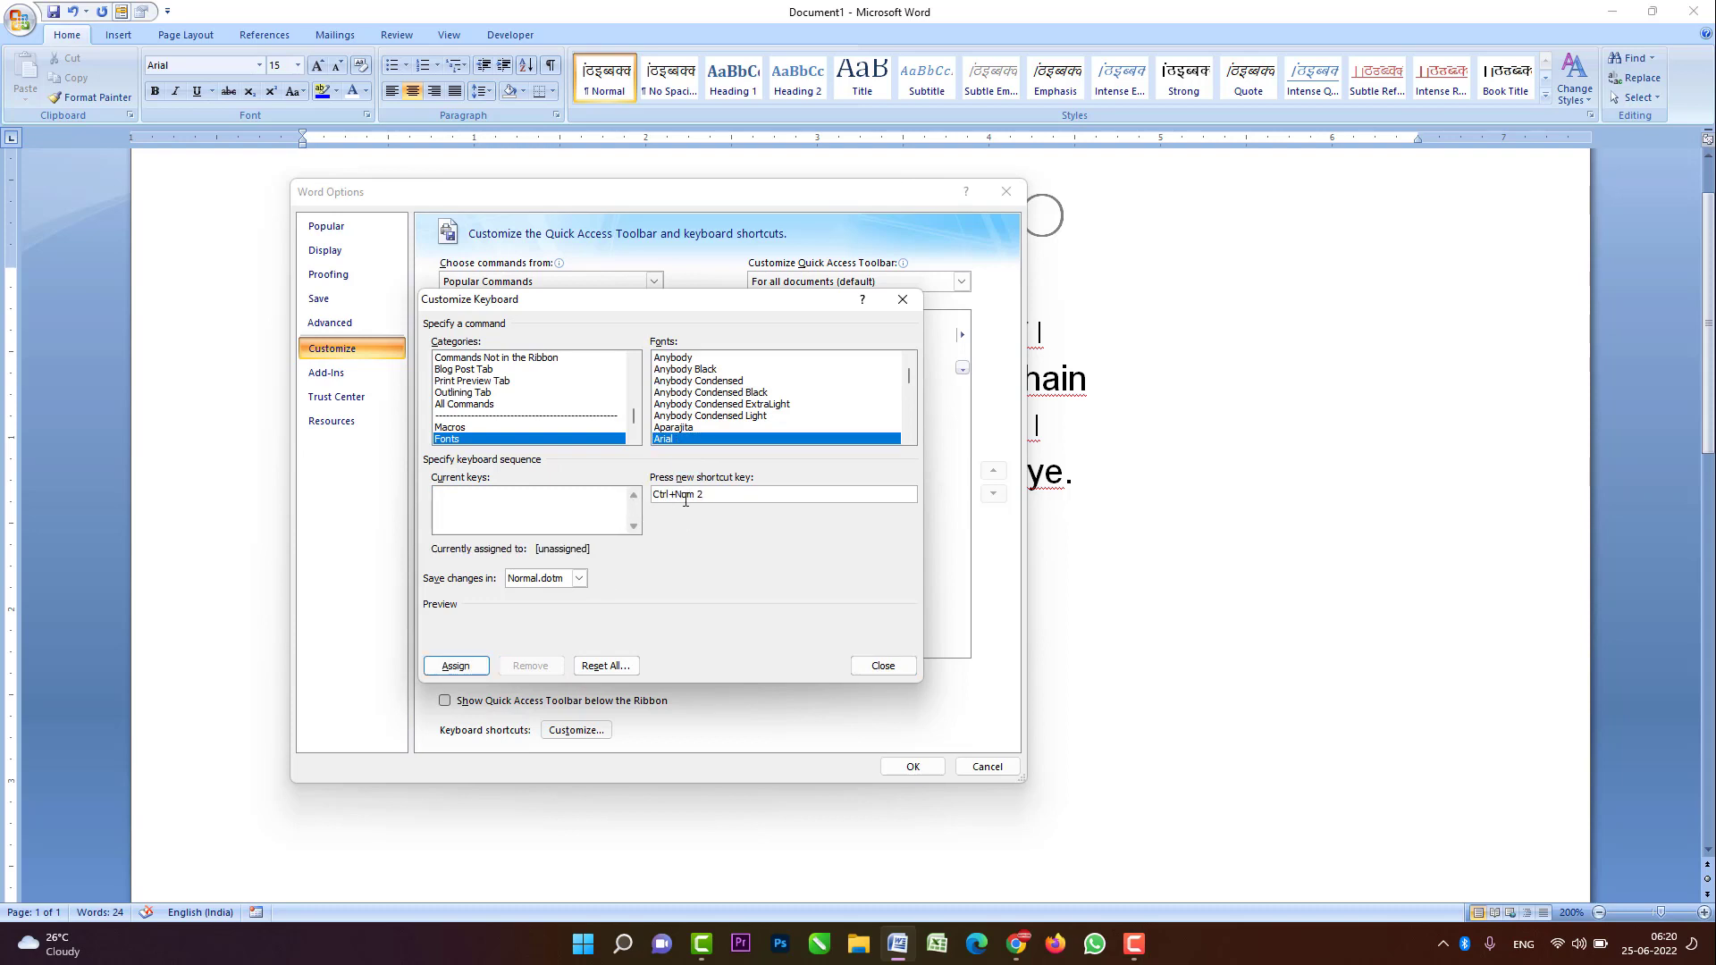
click(456, 666)
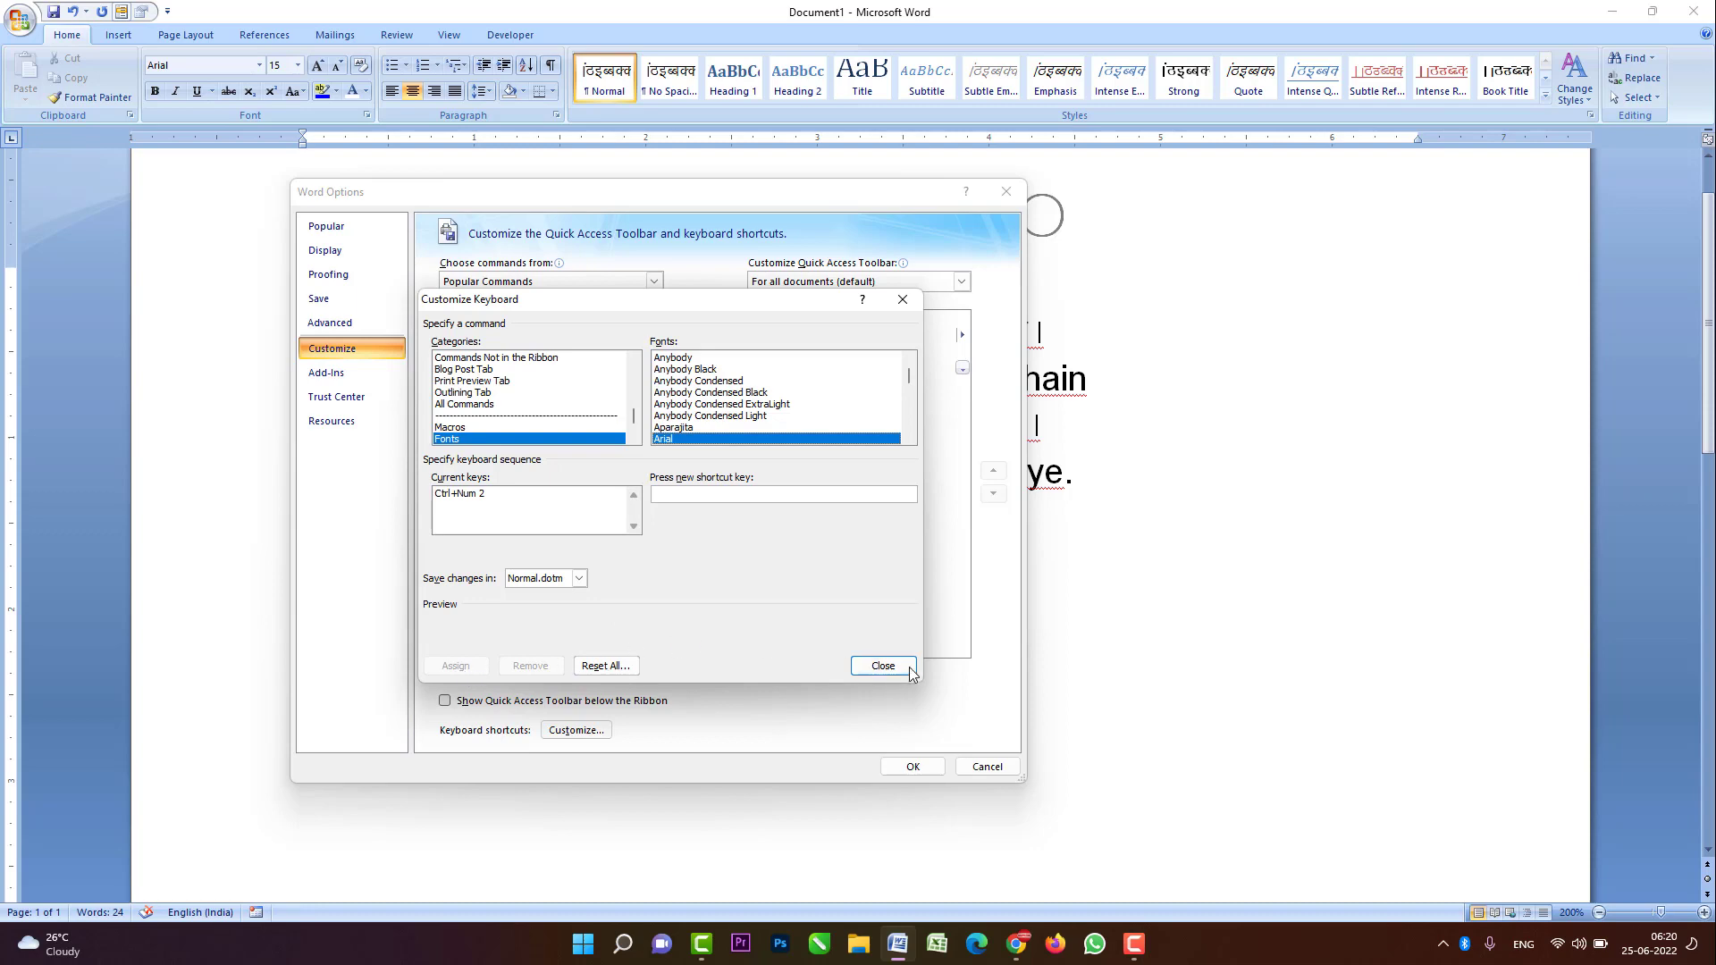
click(871, 667)
click(912, 769)
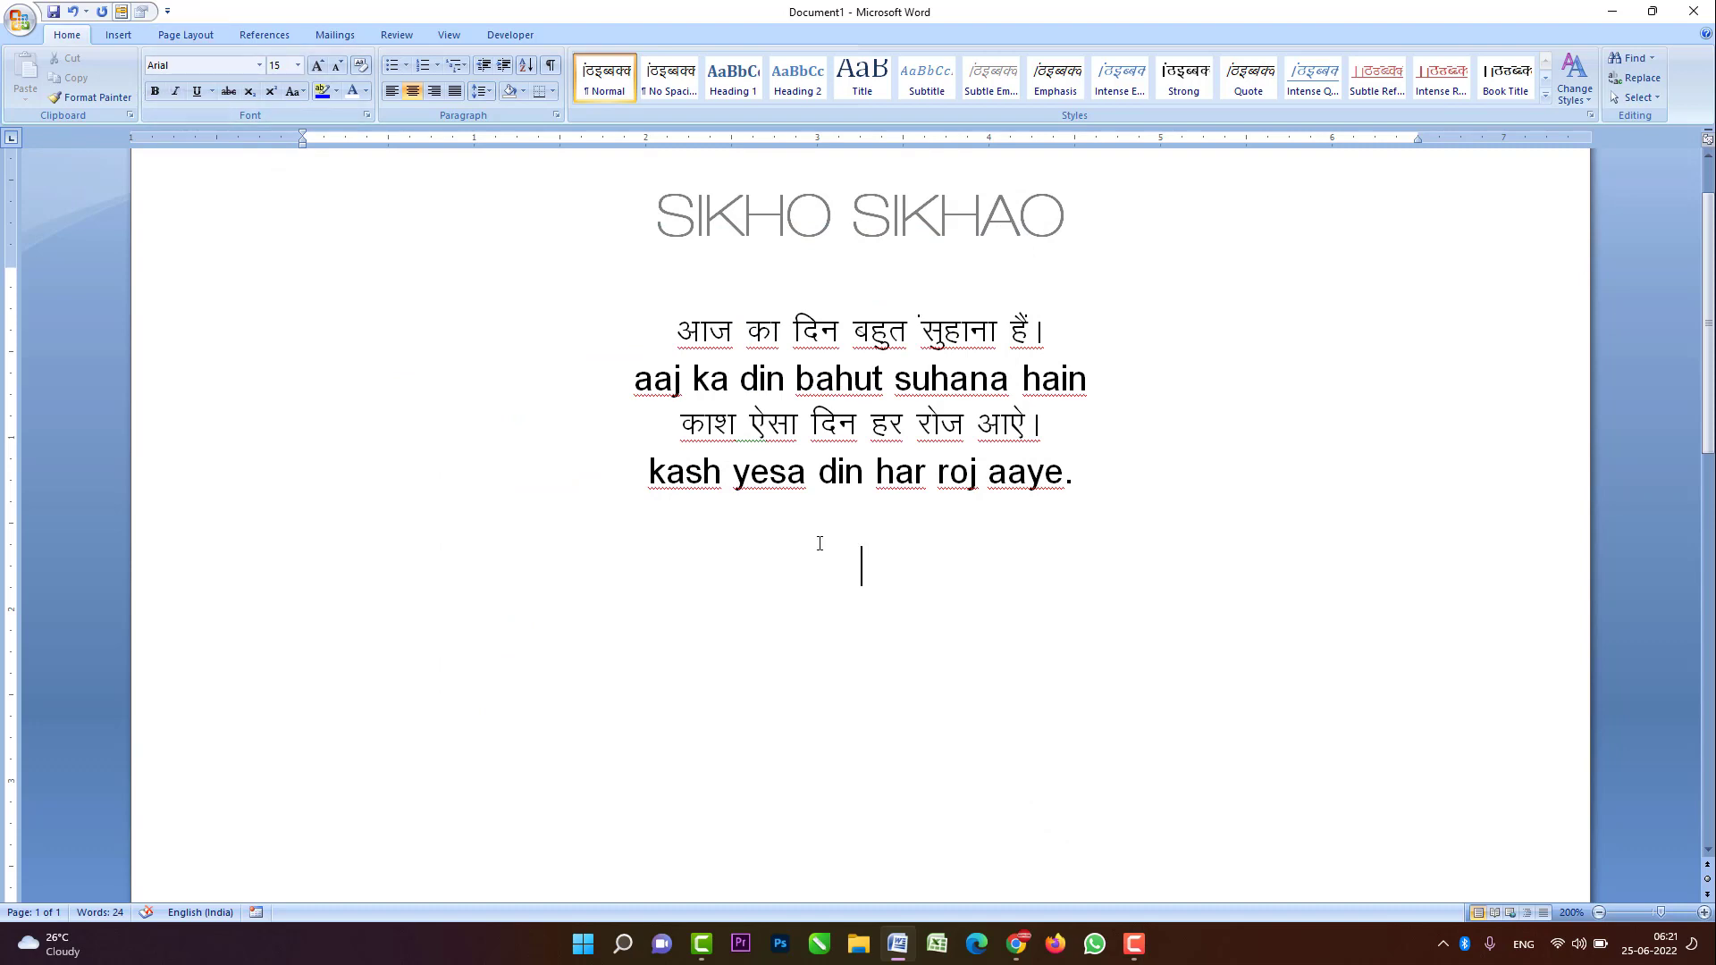
- Type आज का दिन in Kruti Dev 010 using the font shortcuts
key(ctrl+shift+k)
key(ctrl+shift+a)
key(ctrl+shift+a)
text(Vkt)
key(ctrl+z)
text(d)
text(k fnu)
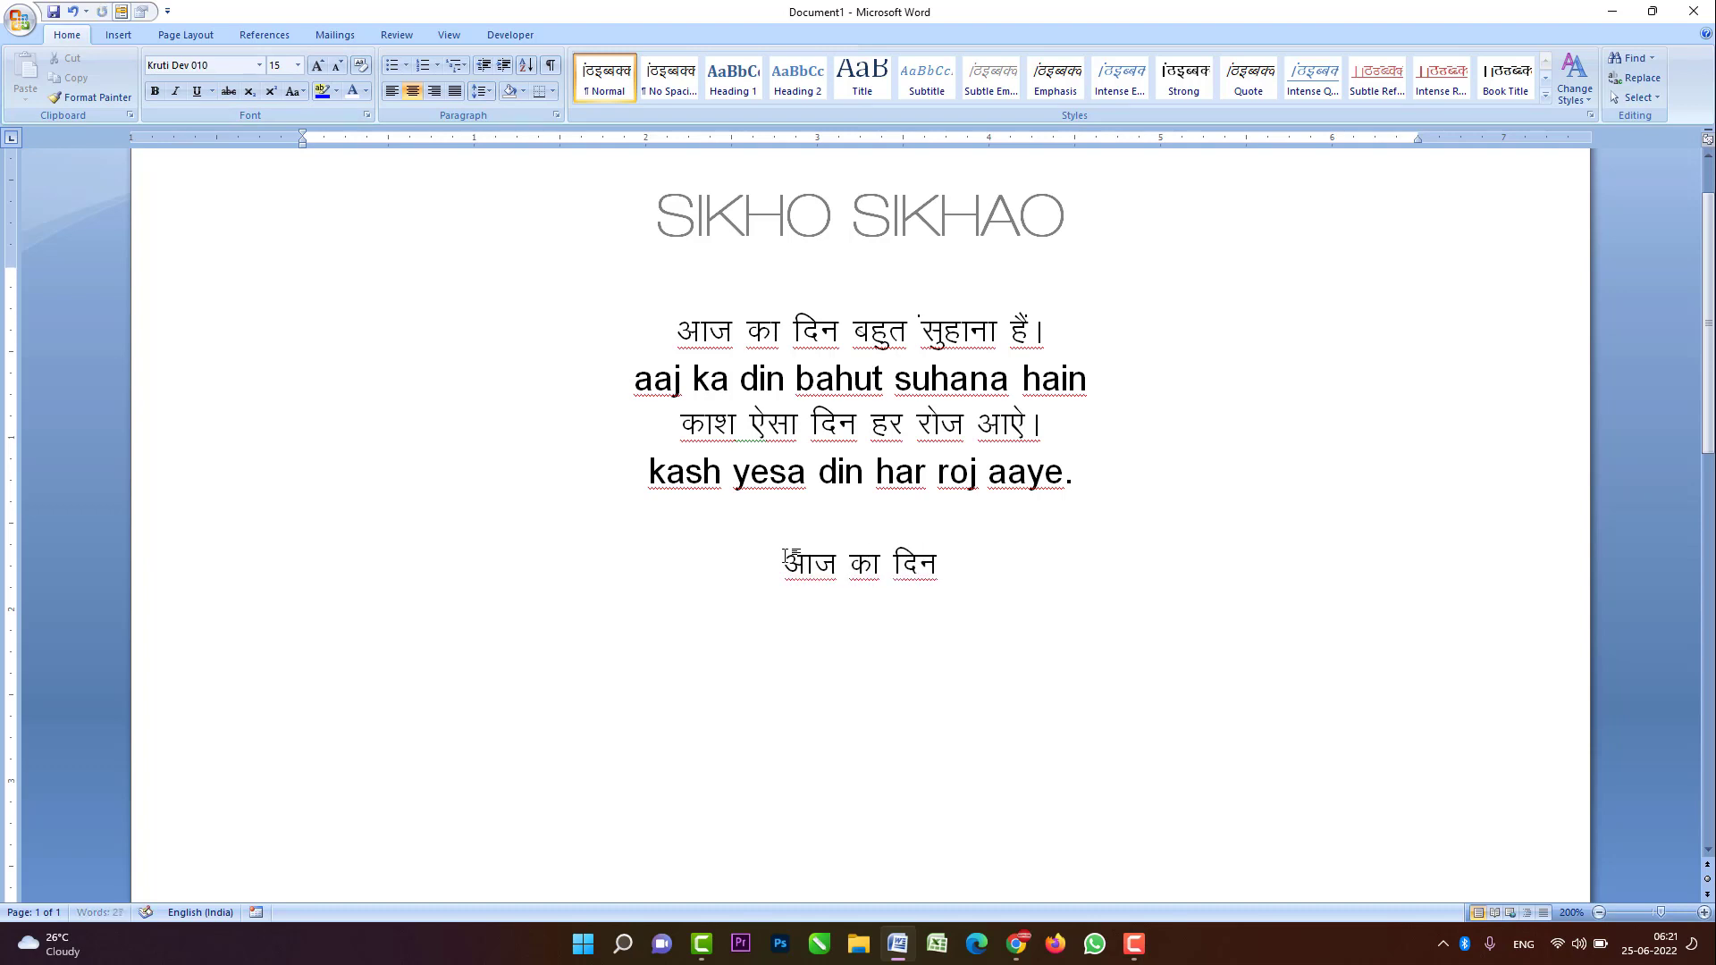
- Continue with 'bahut', सुहाना and 'hain', alternating Arial and Kruti Dev 010, then start a new line
key(ctrl+z)
text(bahut)
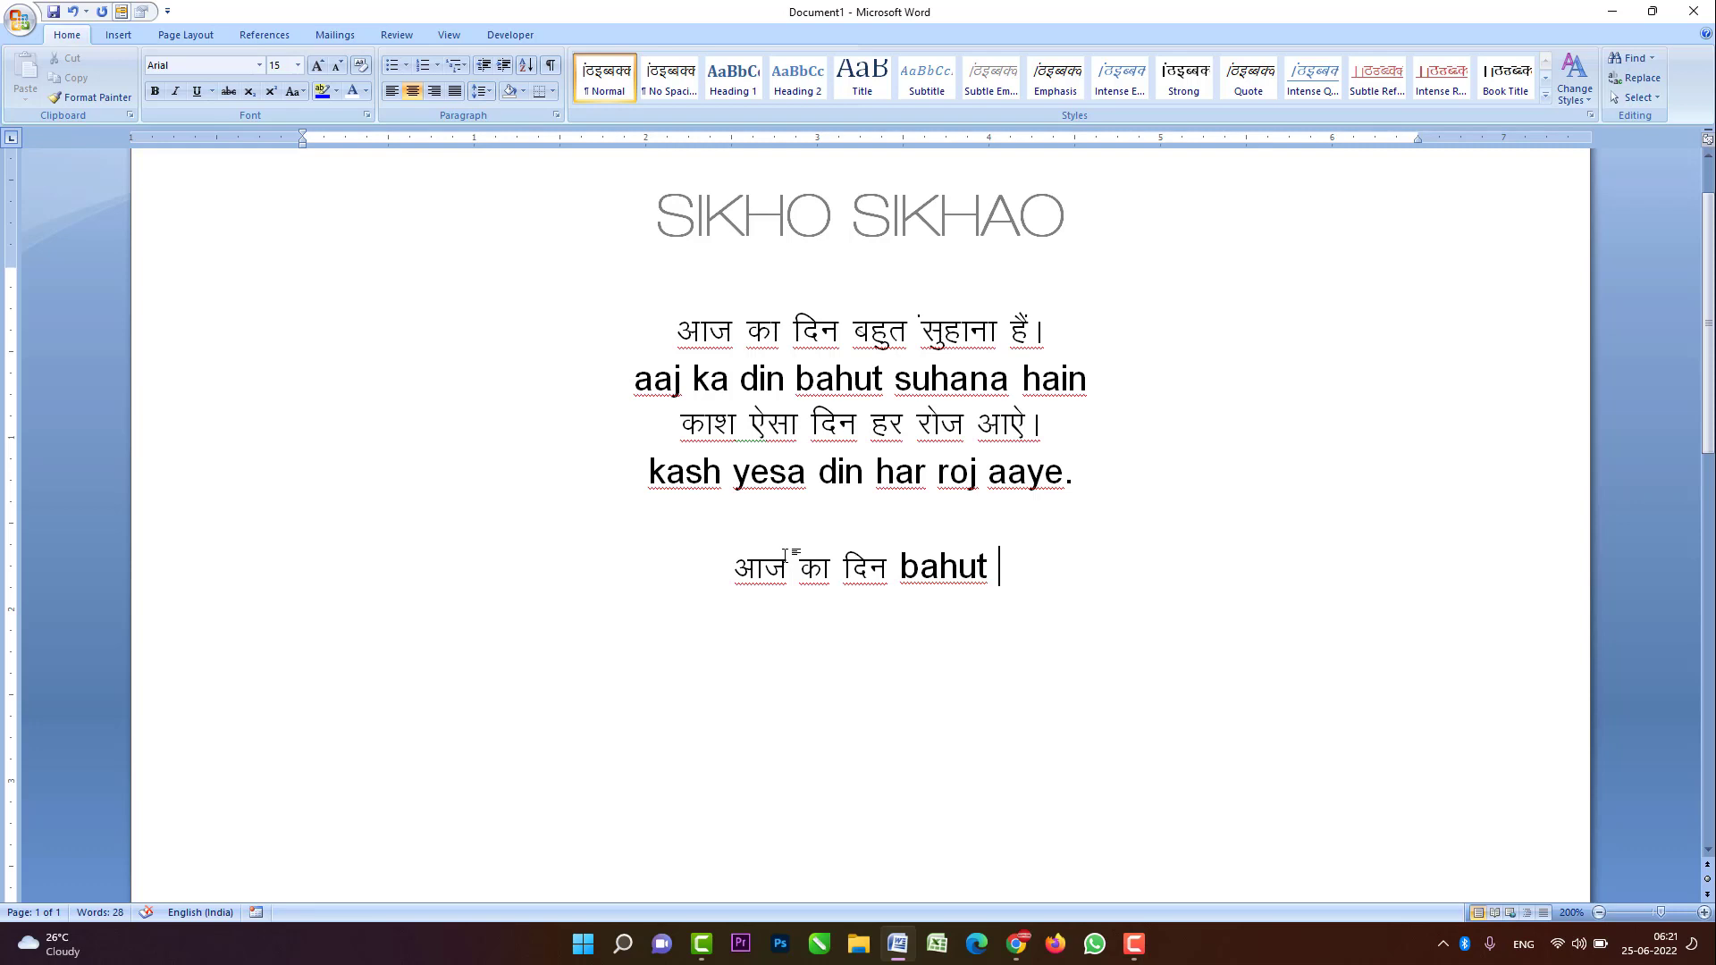
key(alt+shift)
text(lq)
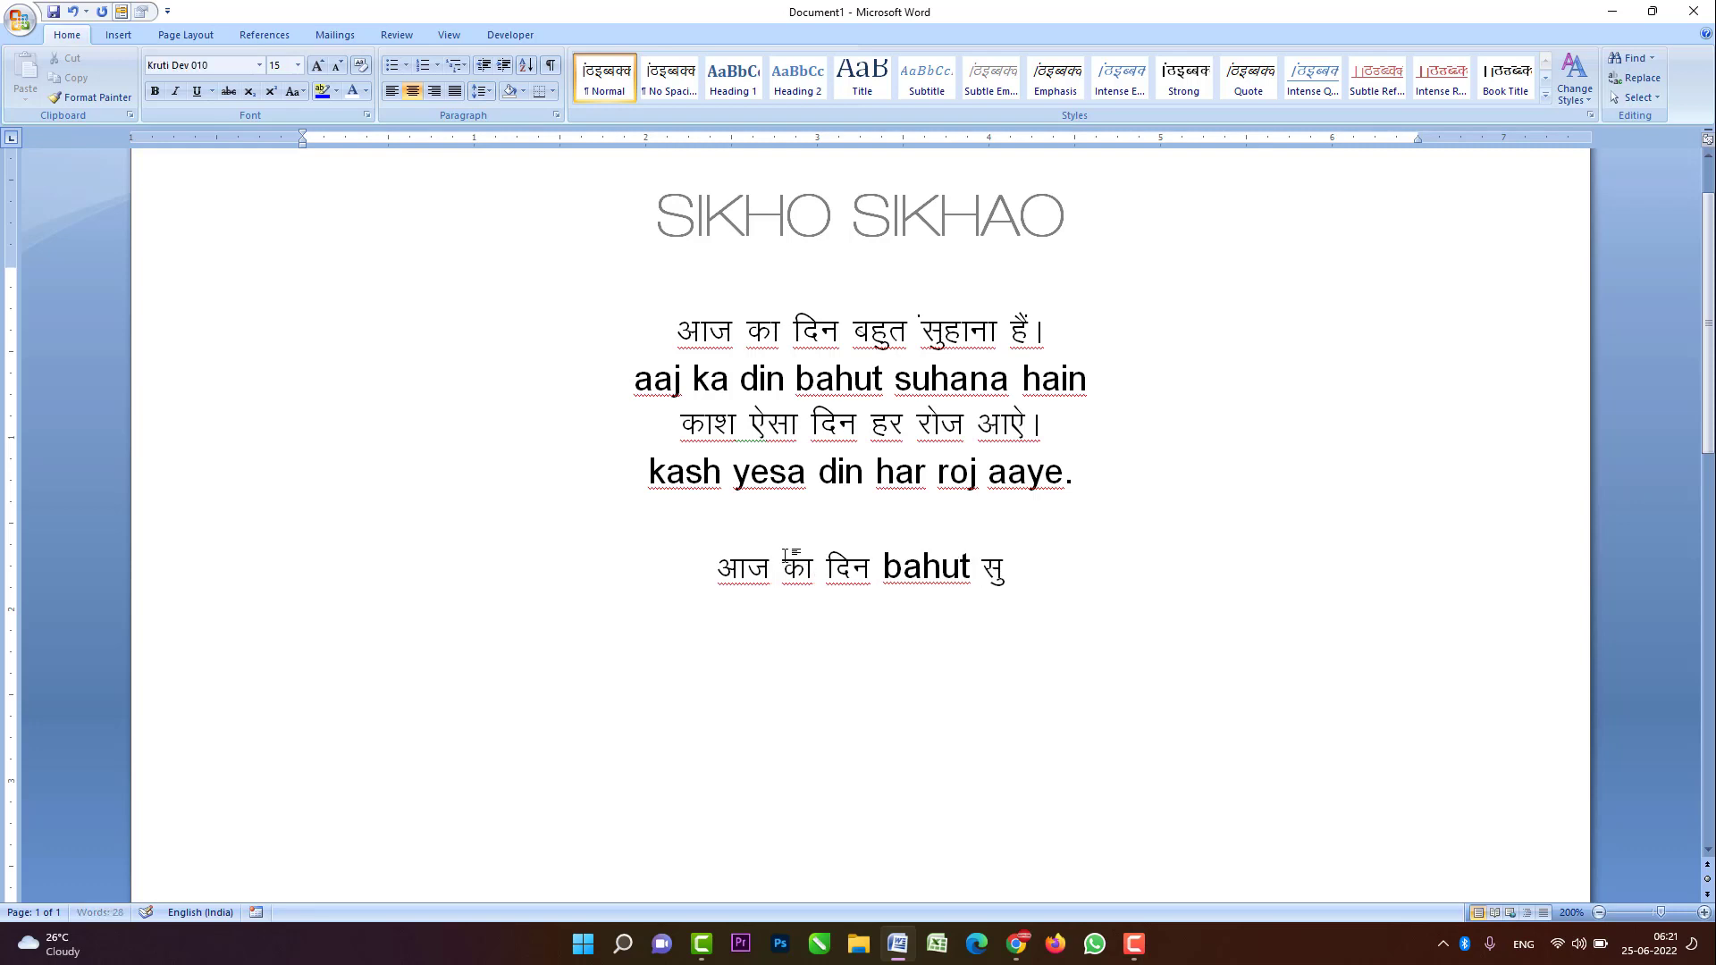
text(gkuk)
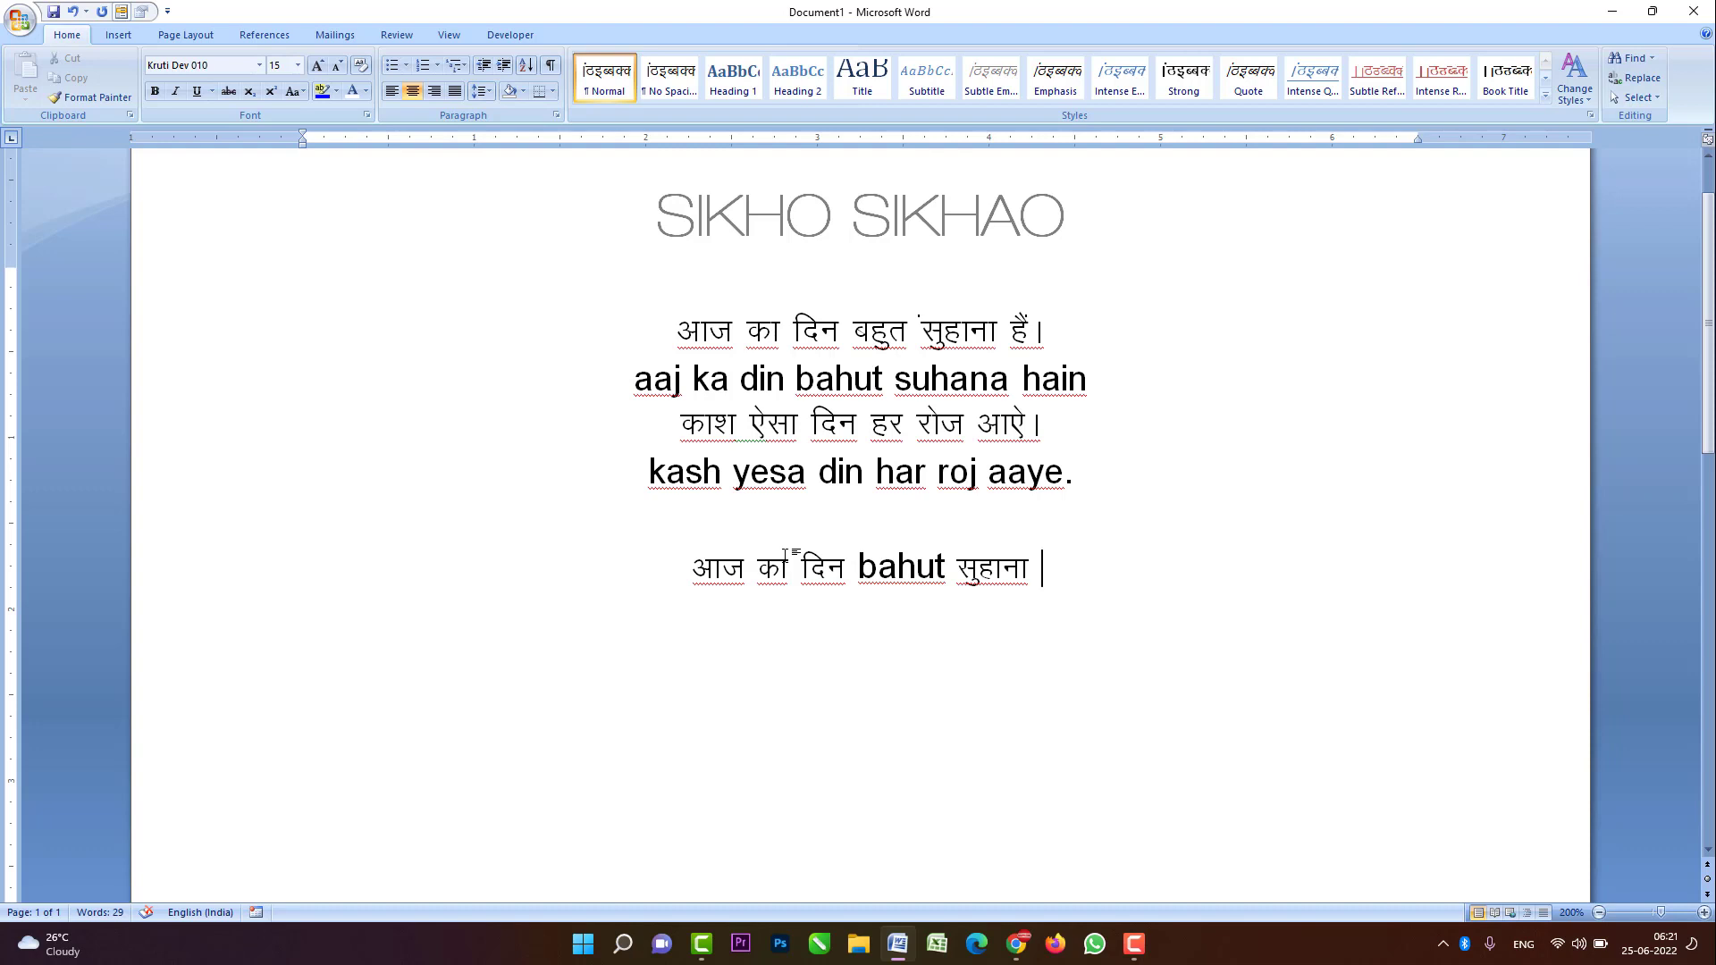
key(alt+shift)
text(hain)
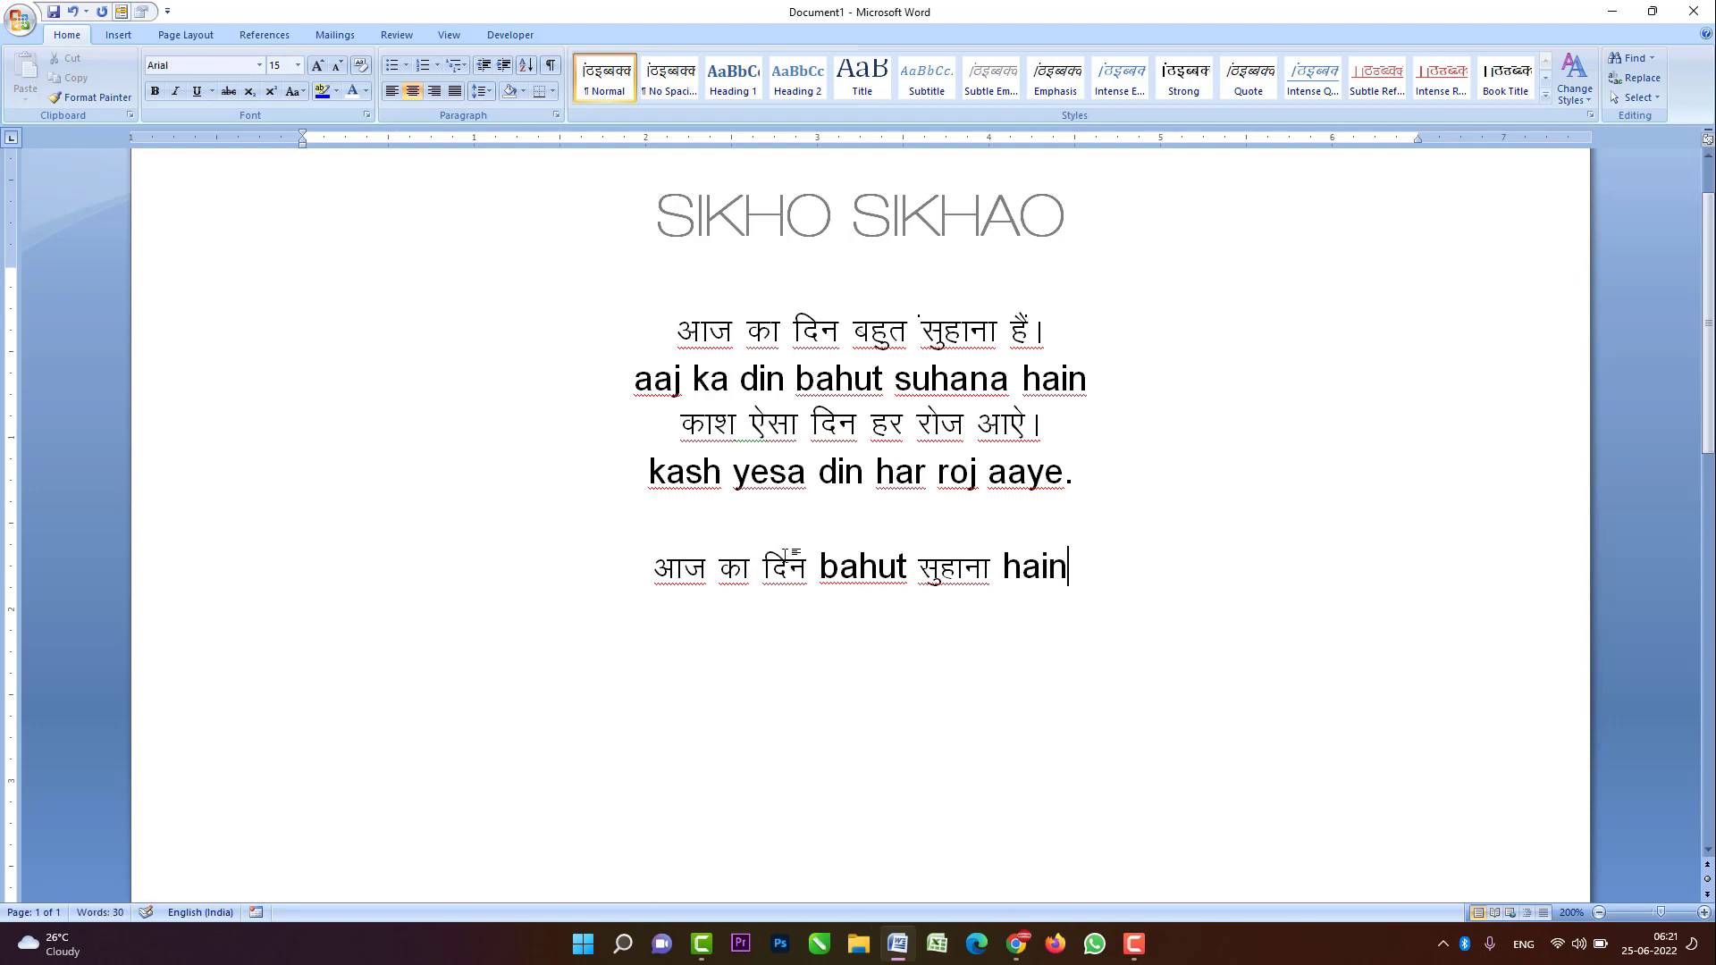
key(Return)
- Type 'aaj ka din bahut' in Arial, सुहाना in Kruti Dev 010, then 'hain' in Arial
text(aaj ka d)
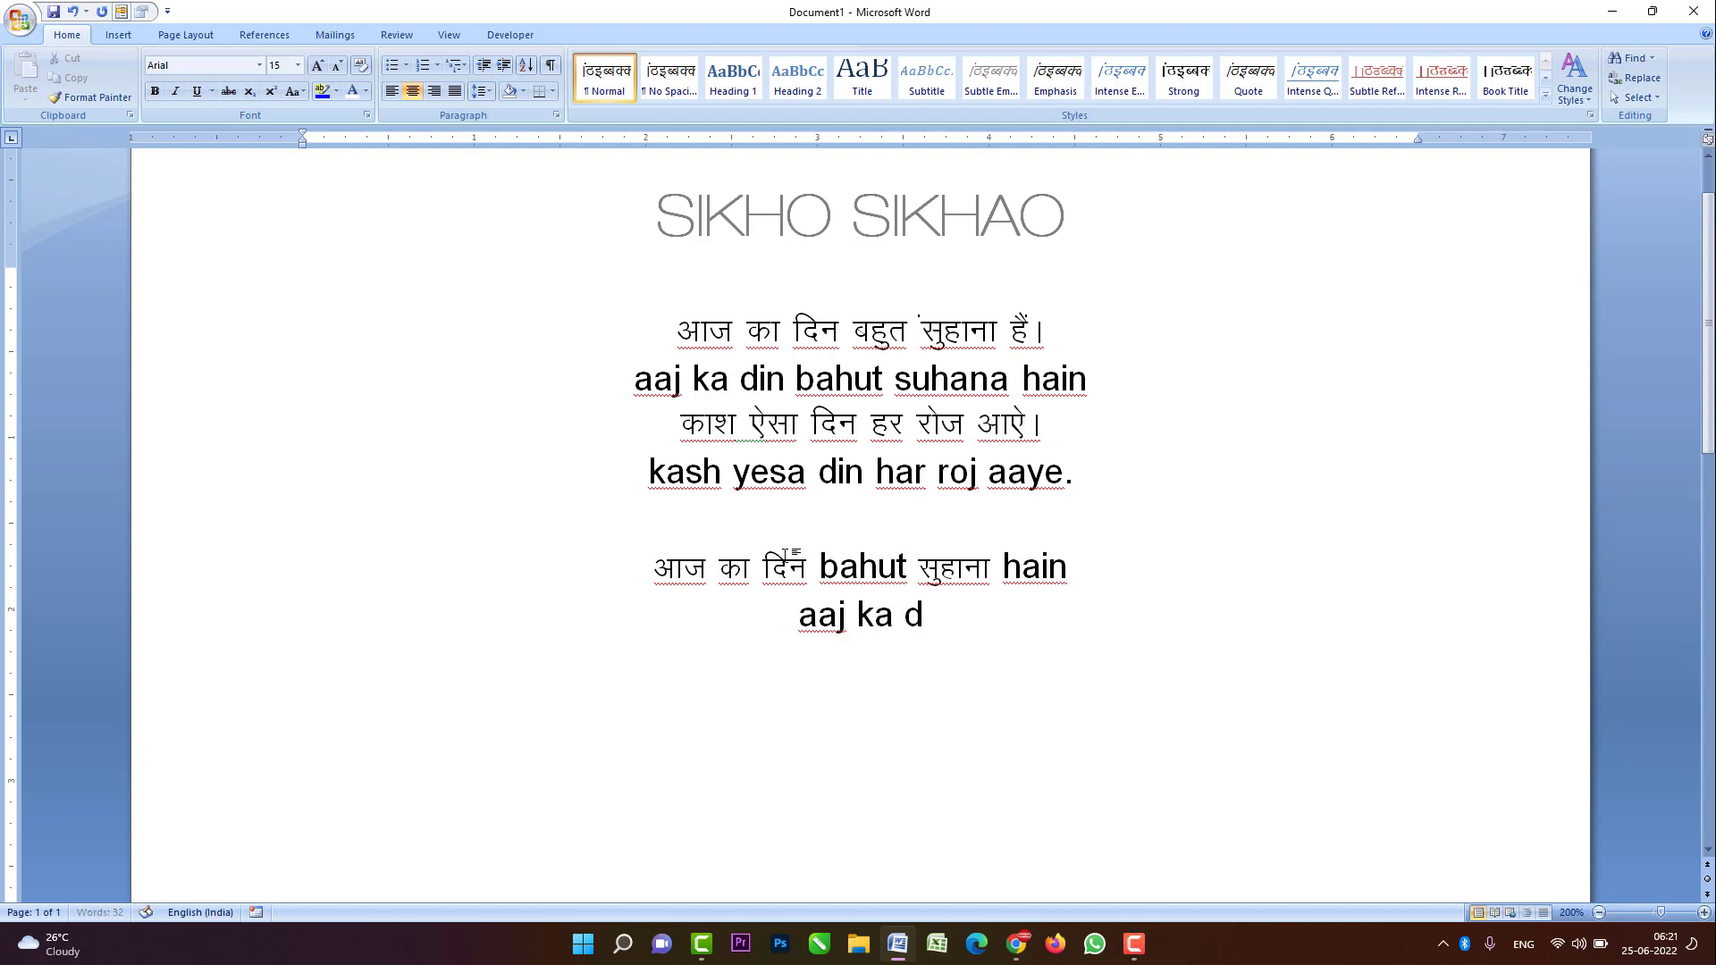
text(in bahut)
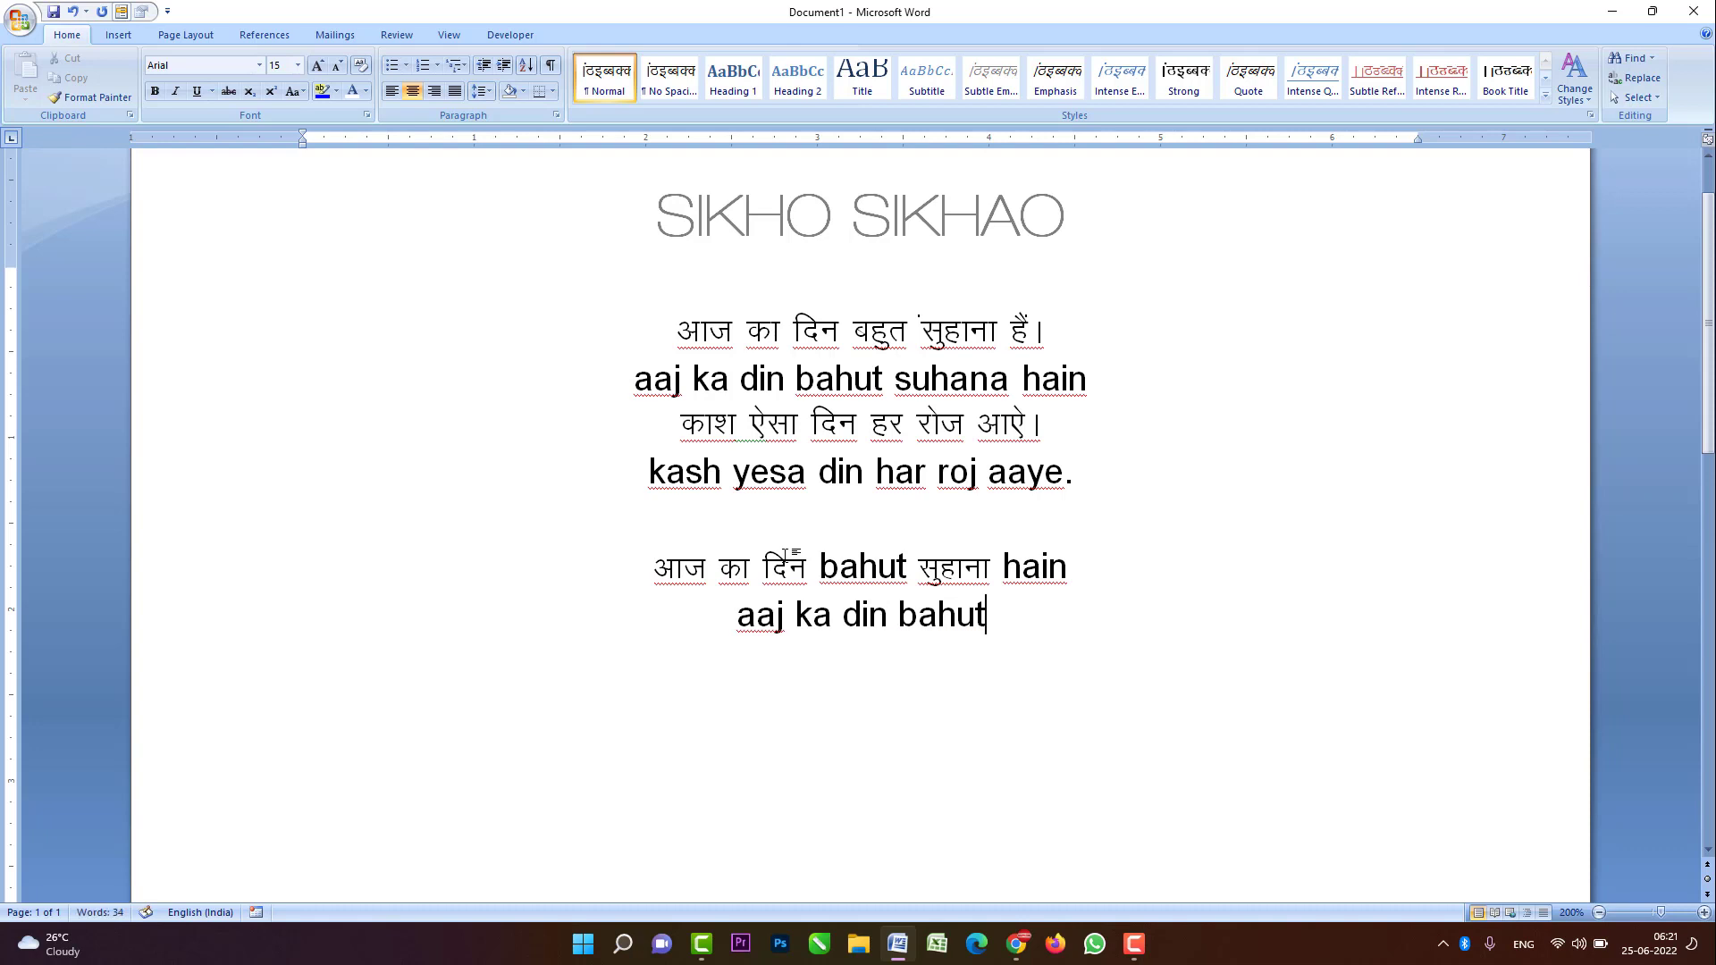
key(ctrl+shift+k)
text(lqgkuk)
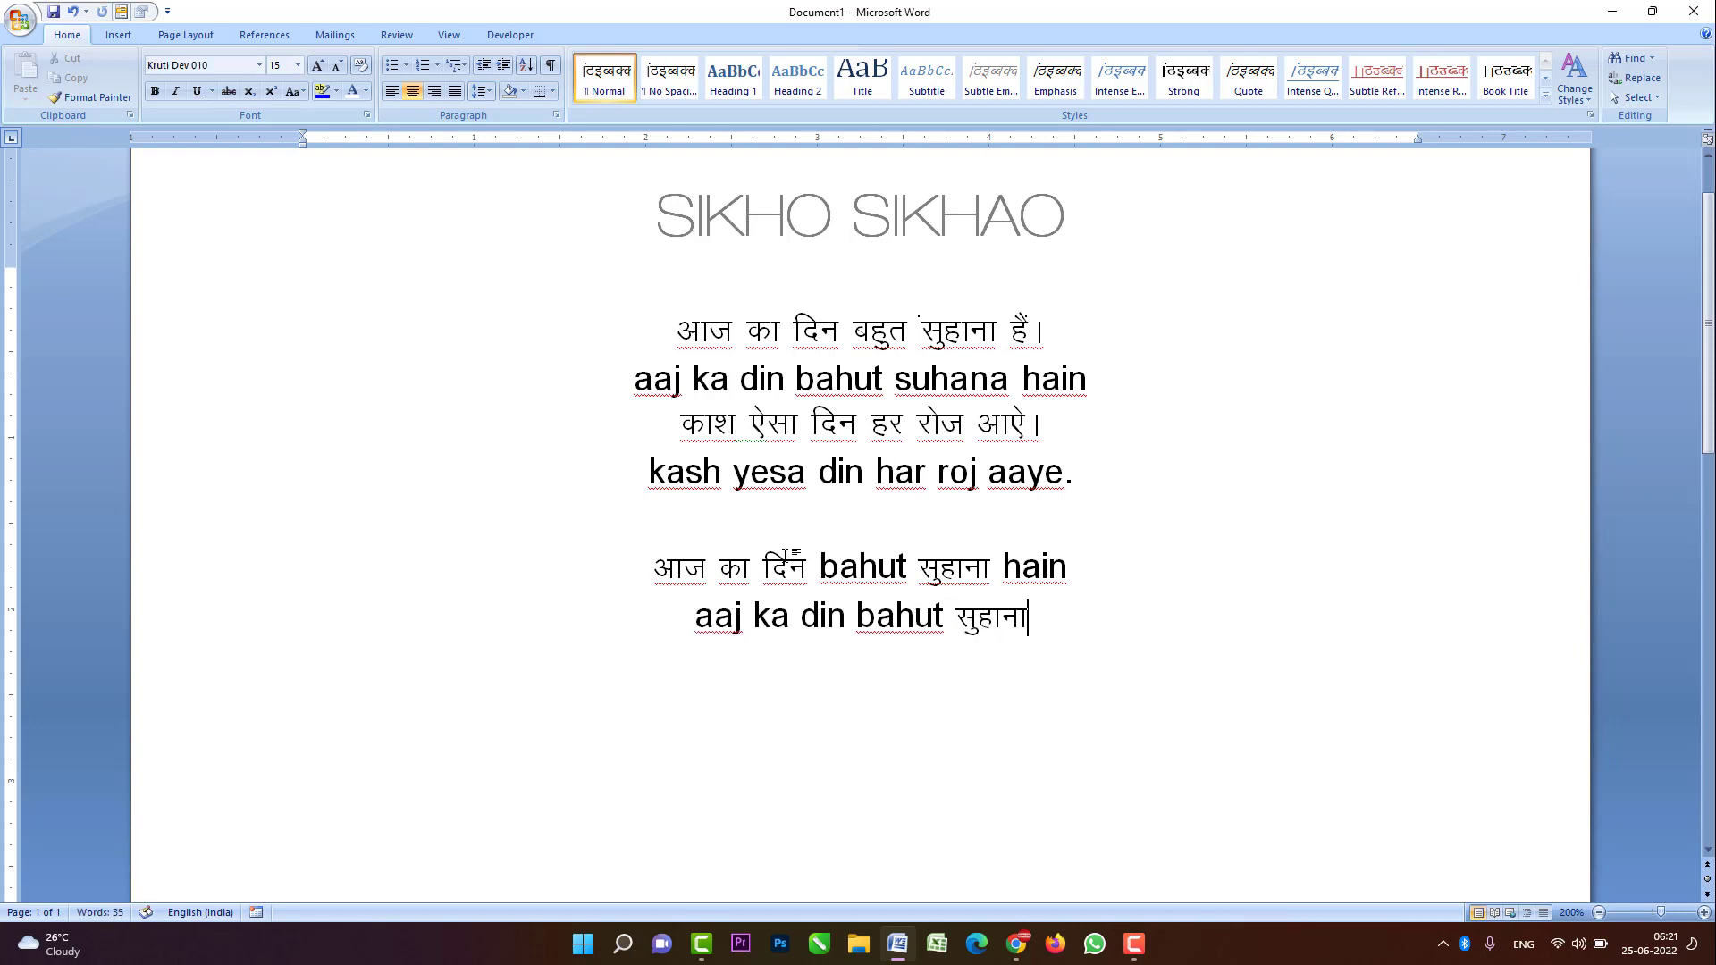
text( h)
key(BackSpace)
key(BackSpace)
key(ctrl+shift+a)
text(h)
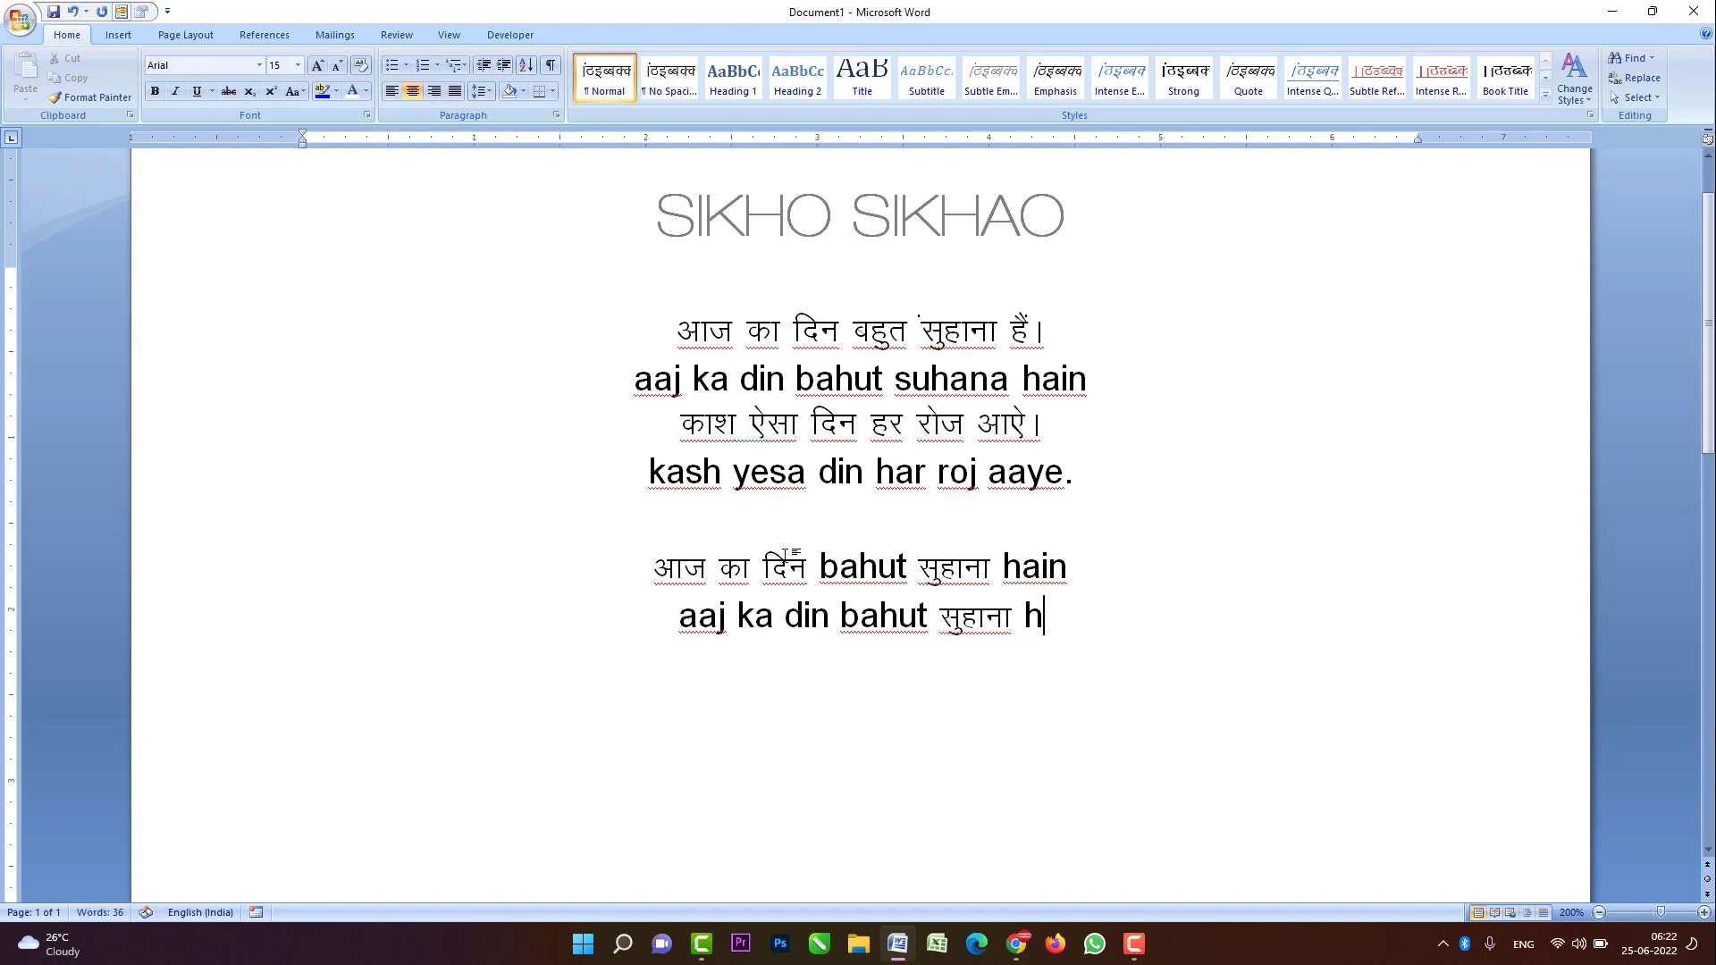
text(ain)
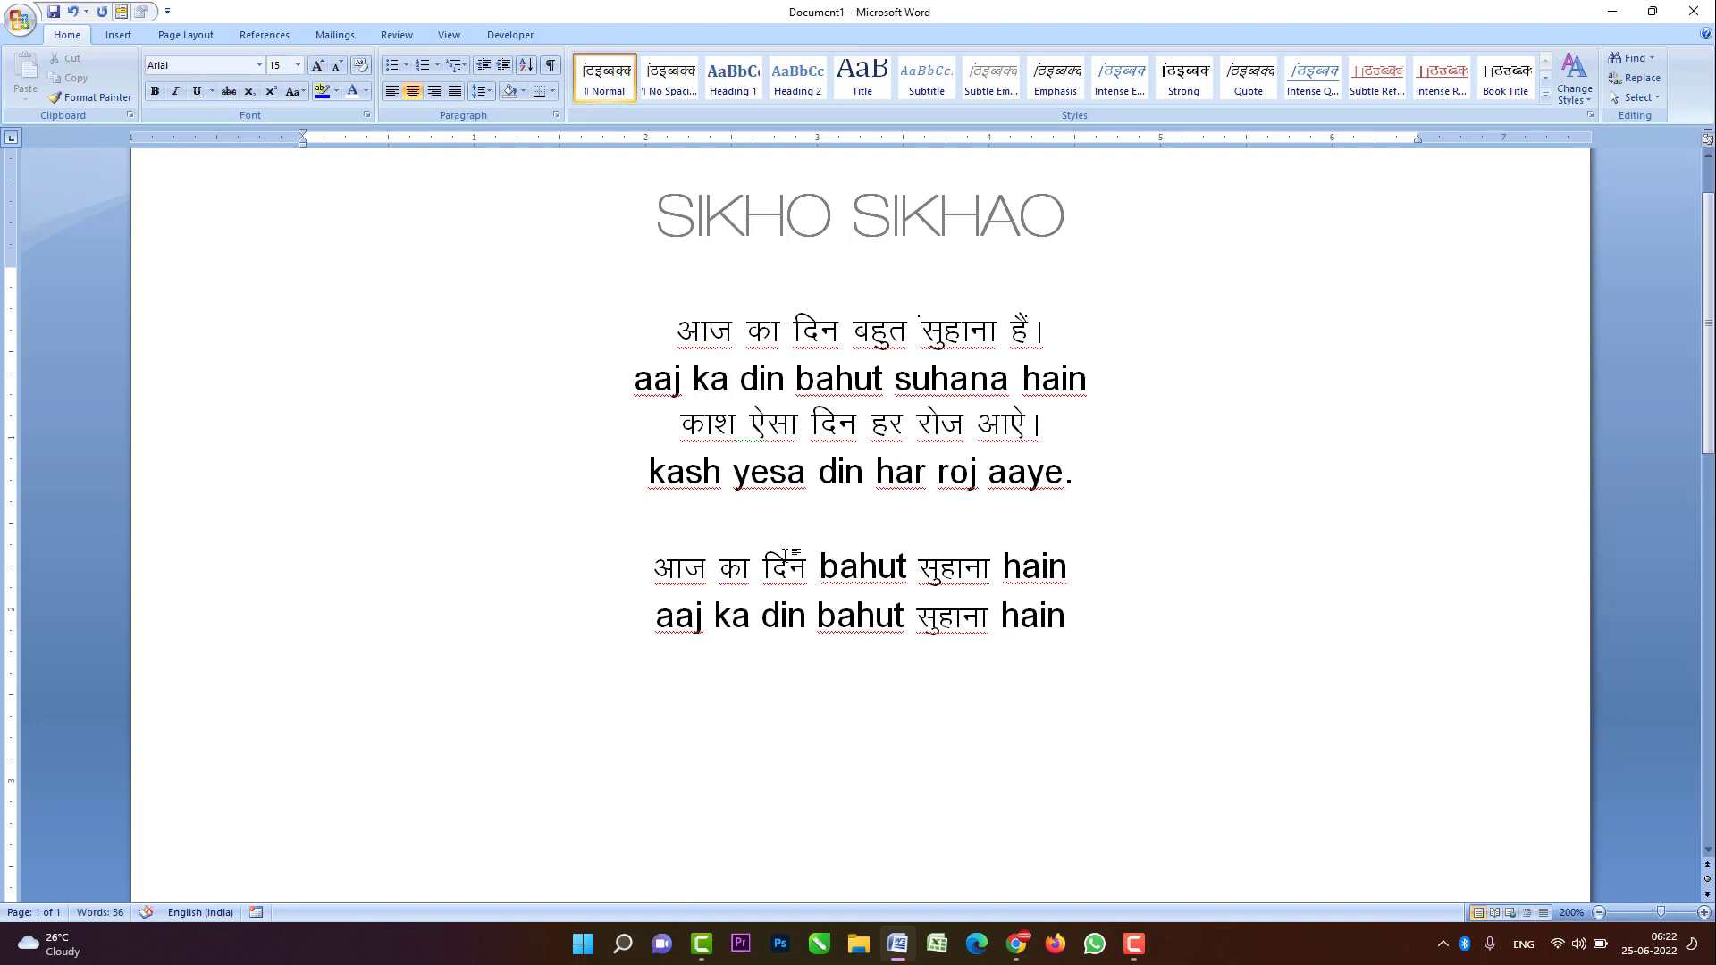